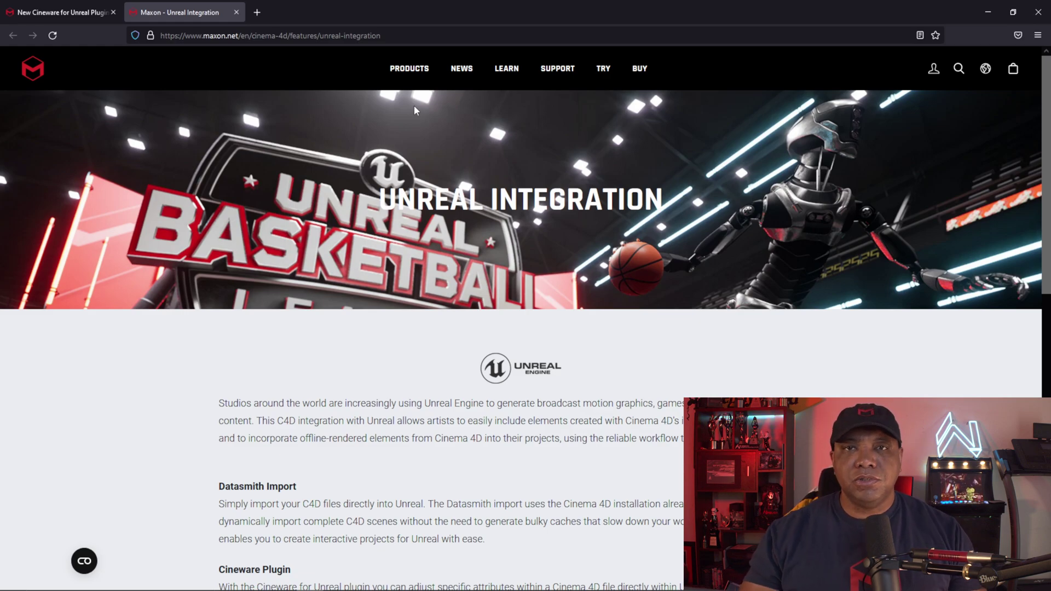
Read the Cineware plugin download section of the page, switch to File Explorer and locate the CinewareForUnreal folder in Downloads.
scroll(757, 398, "down", 2)
scroll(758, 399, "down", 5)
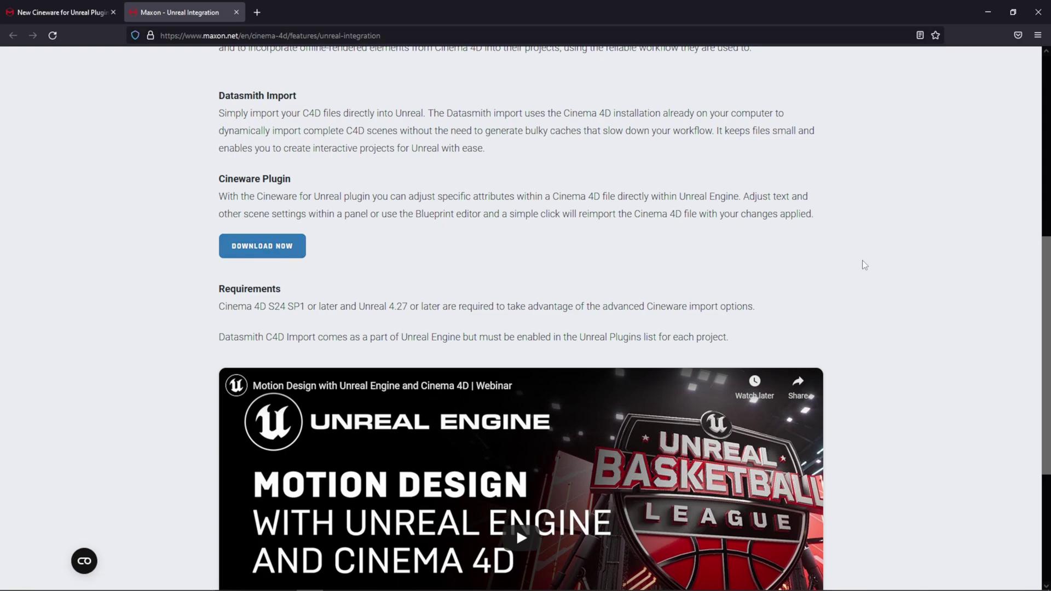
left_click(256, 585)
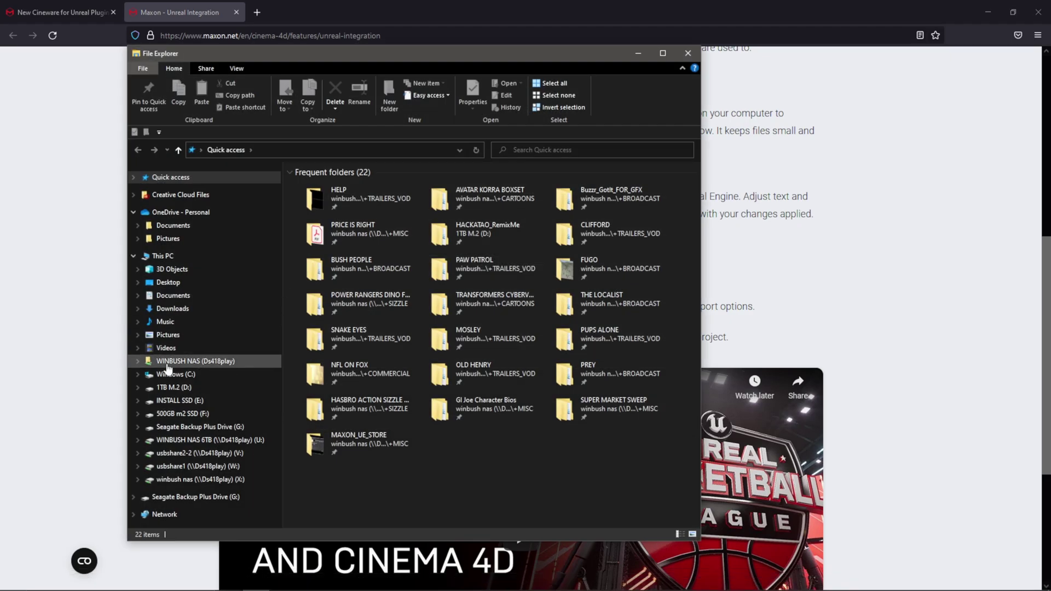
left_click(173, 311)
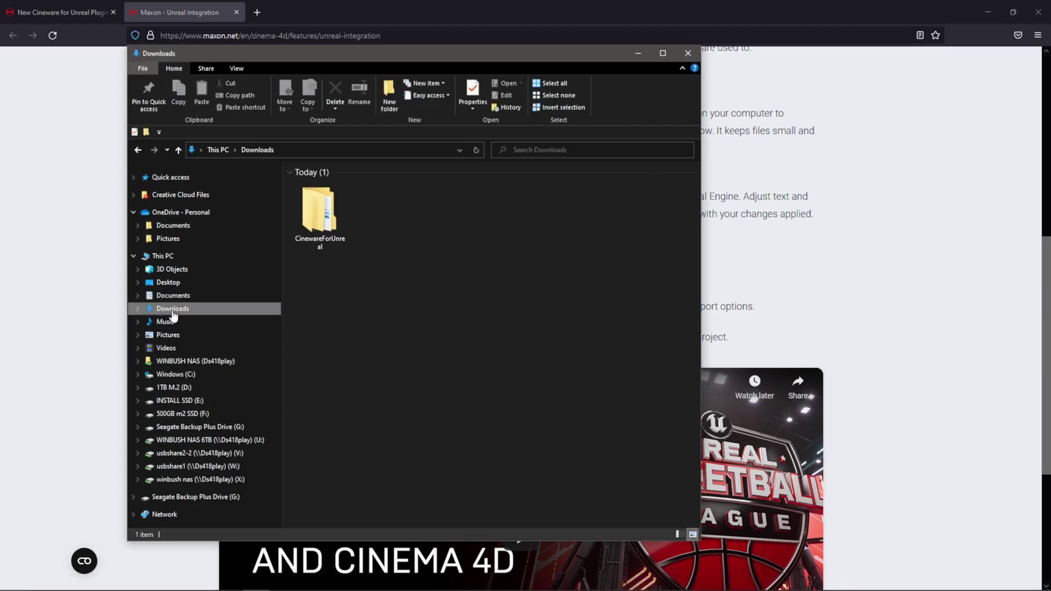
left_click(307, 217)
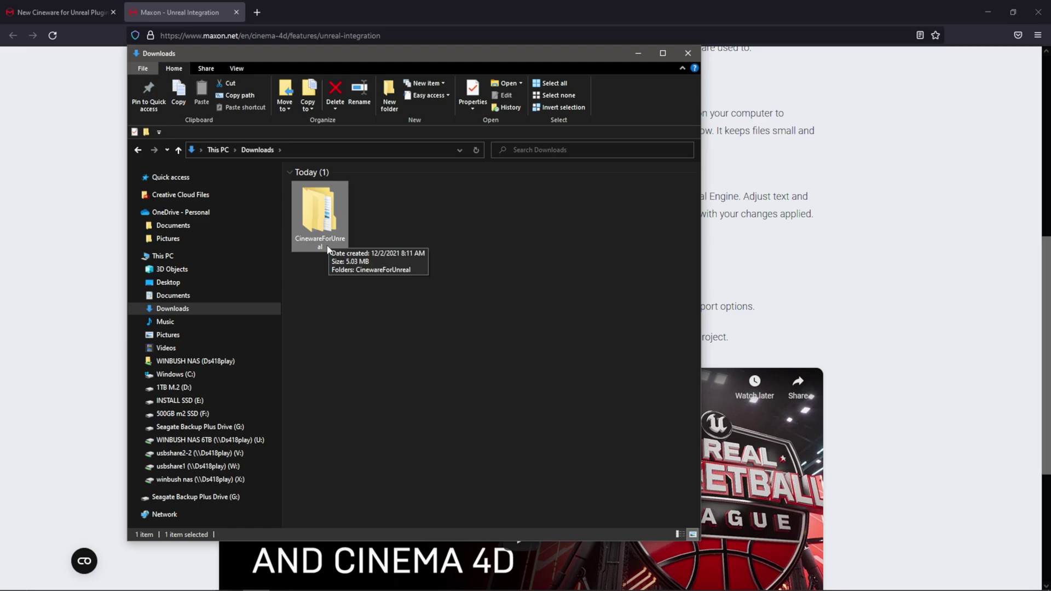
Open the Windows (C:) drive in a second File Explorer window and browse to the UE_4.27 folder under Program Files\Epic Games.
right_click(186, 375)
left_click(81, 198)
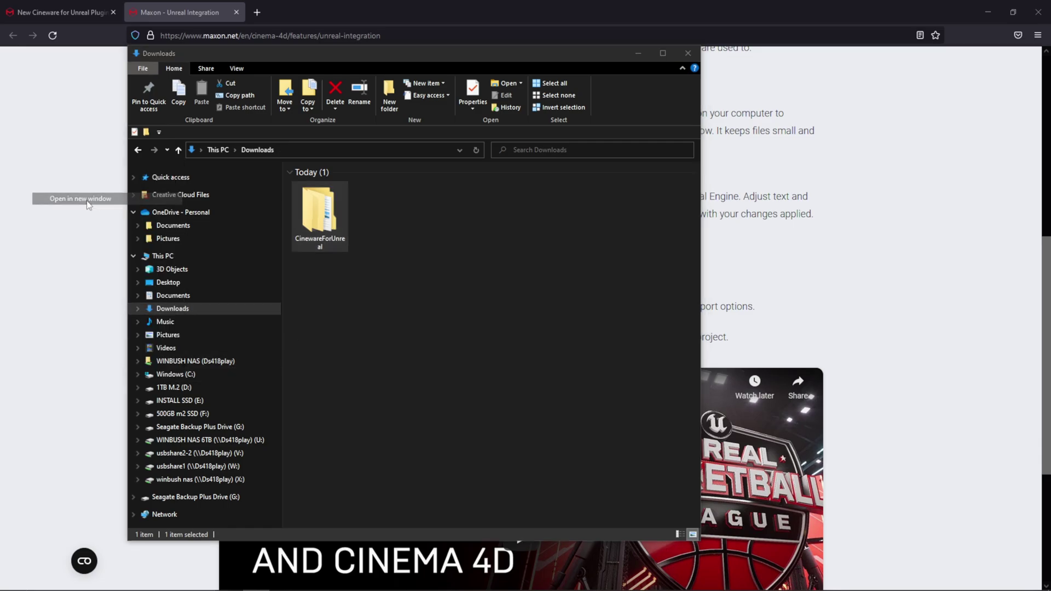
left_click_drag(493, 71, 776, 66)
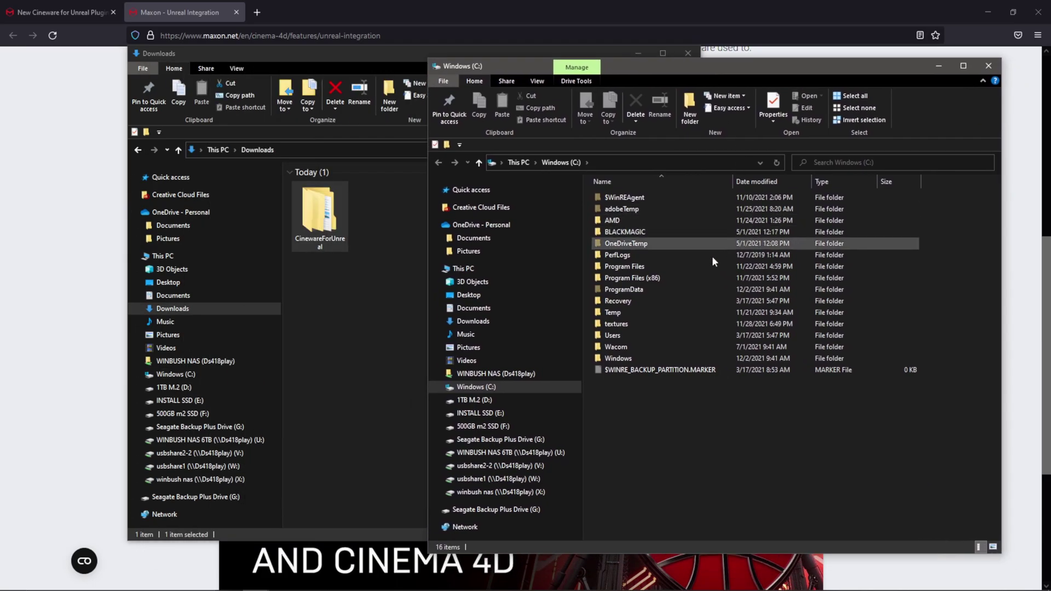
double_click(635, 270)
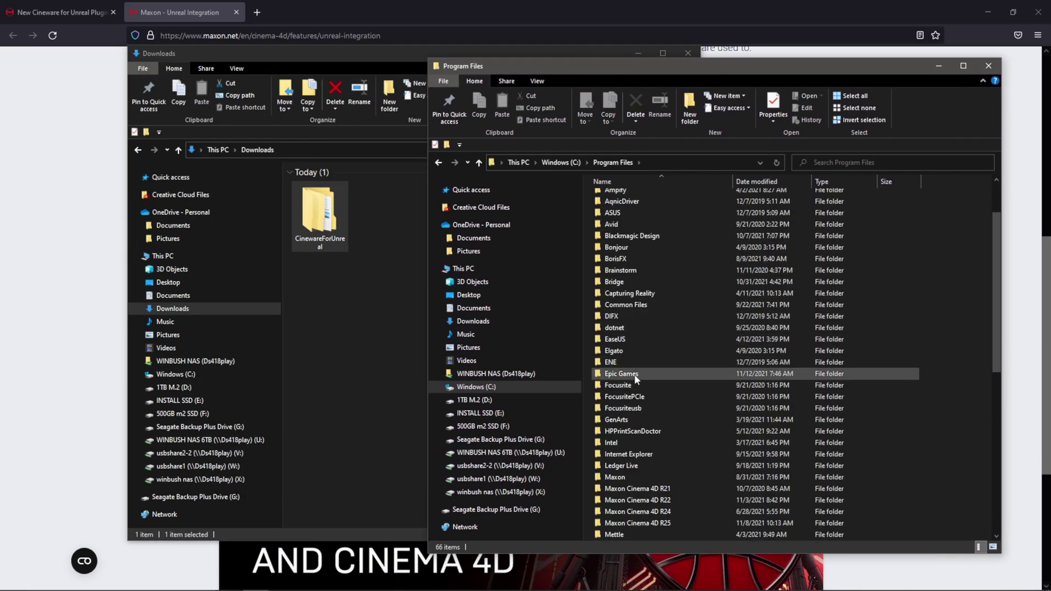
double_click(630, 439)
left_click(632, 221)
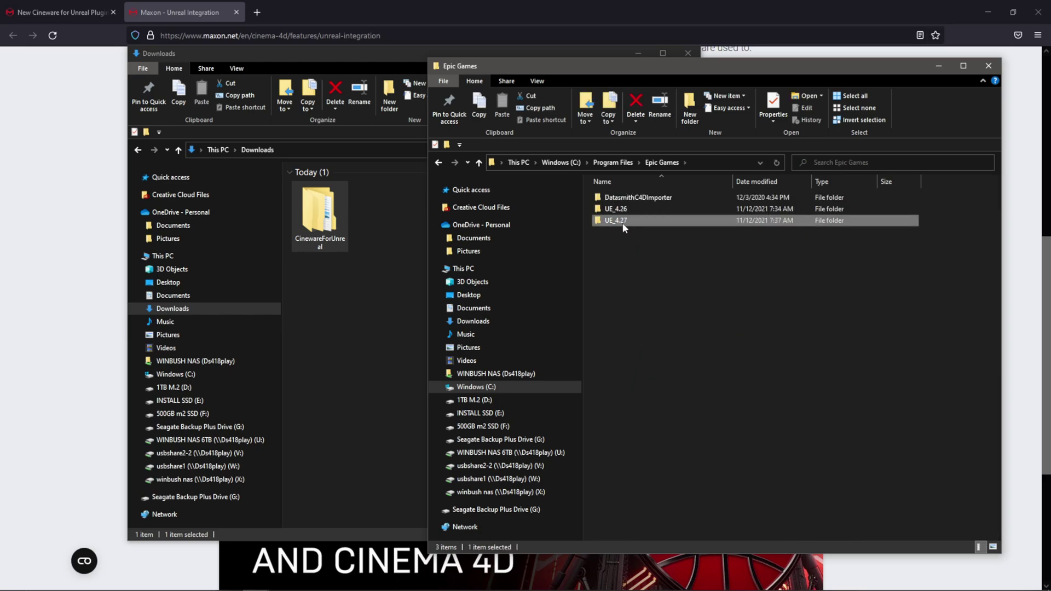
Browse from the UE_4.27 folder to its Engine\Plugins\Marketplace folder.
double_click(637, 224)
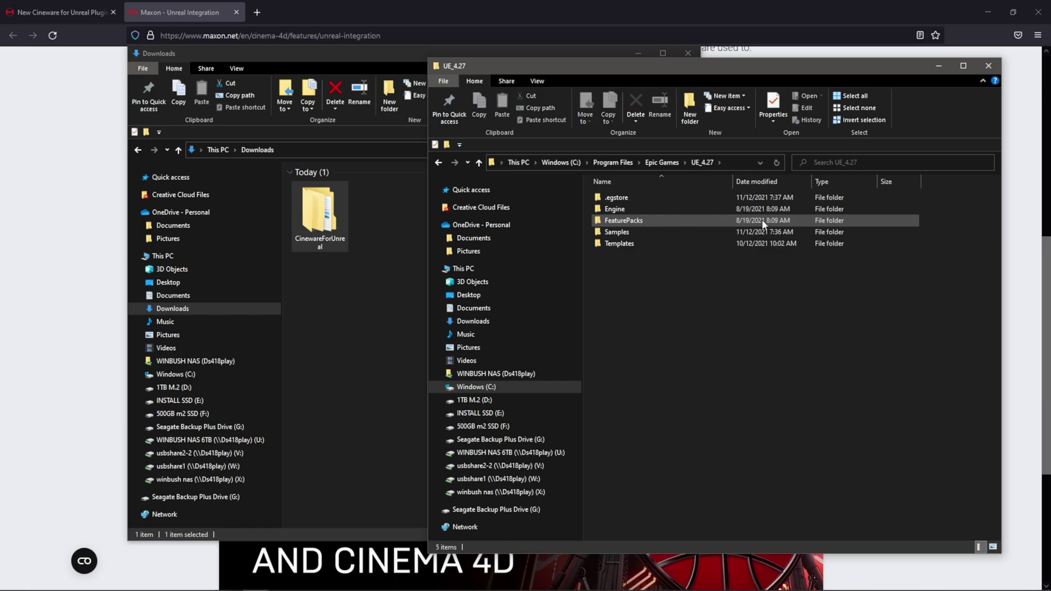
double_click(629, 208)
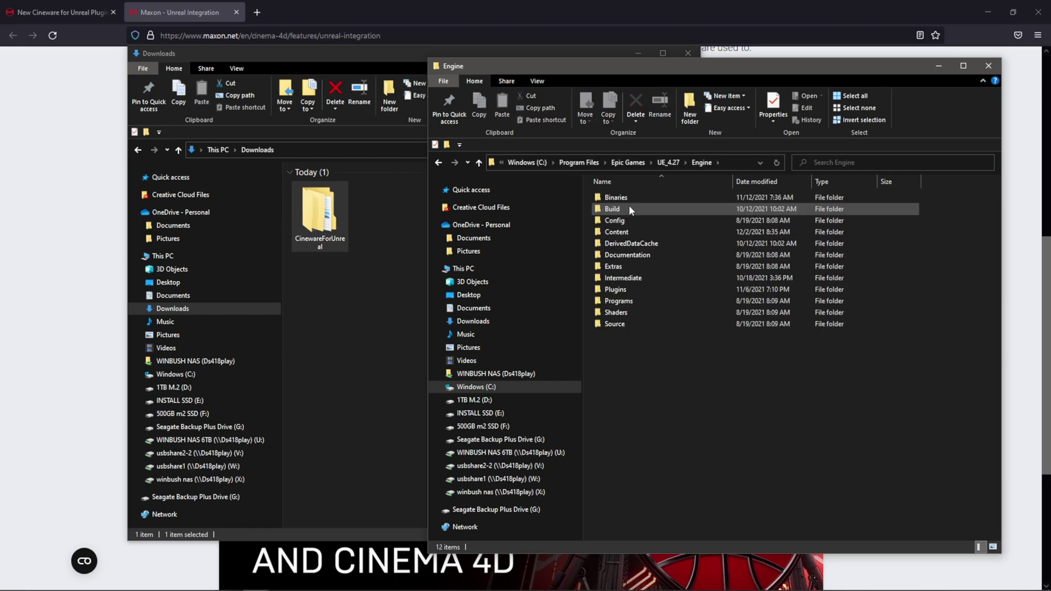
double_click(623, 291)
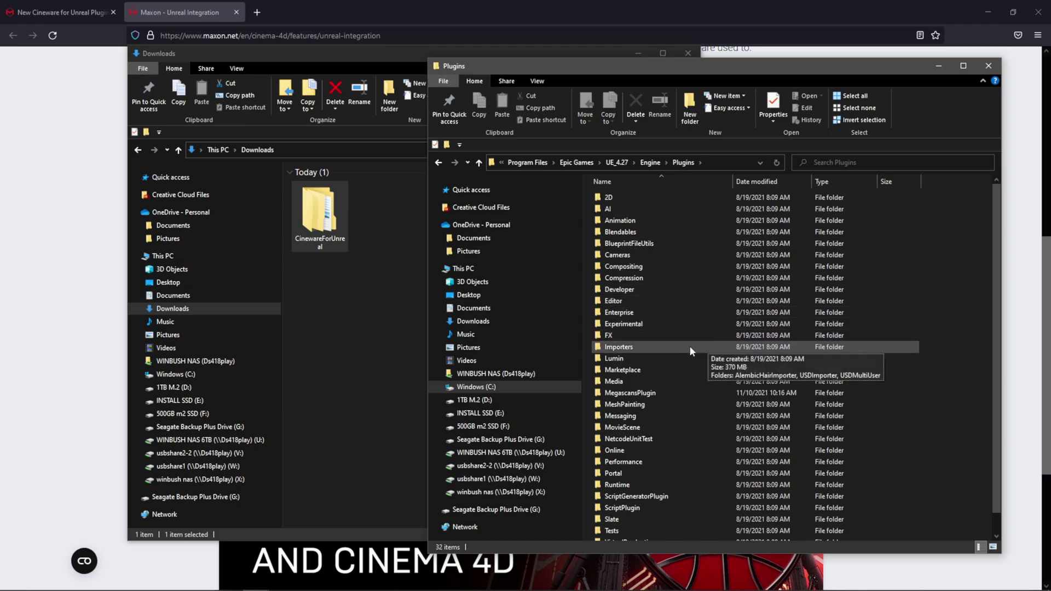
left_click(640, 372)
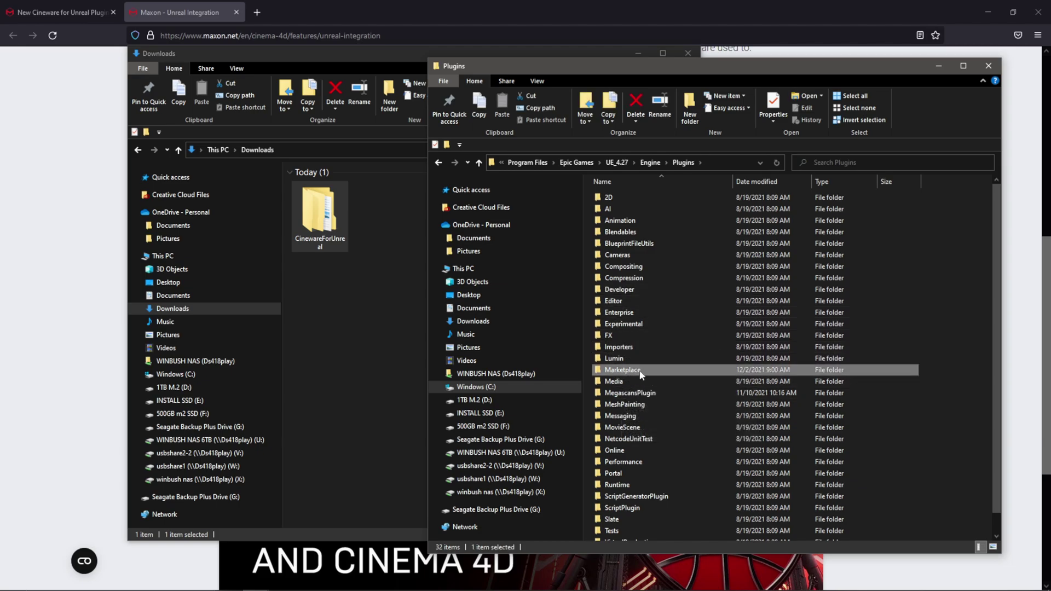
double_click(644, 373)
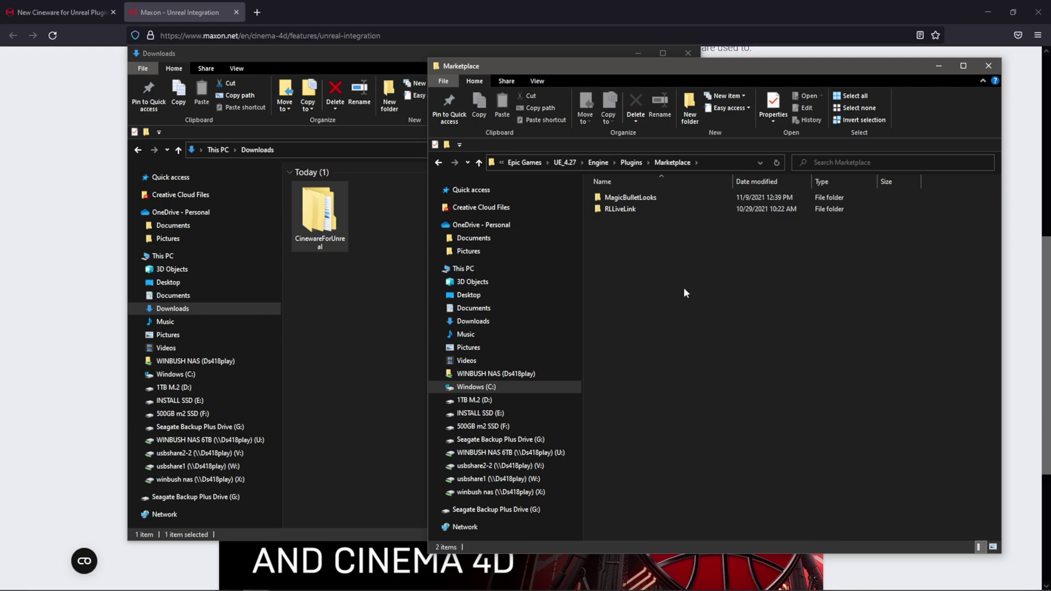
Arrange both windows side by side and copy the inner CinewareForUnreal folder from the download into the Marketplace folder.
left_click_drag(652, 63, 723, 64)
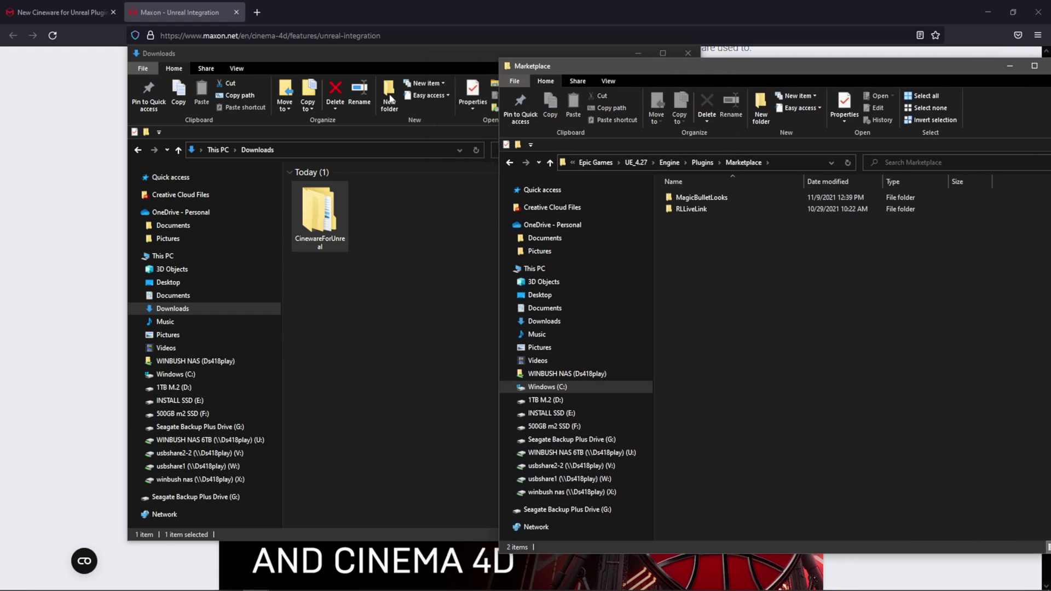
left_click_drag(379, 57, 255, 56)
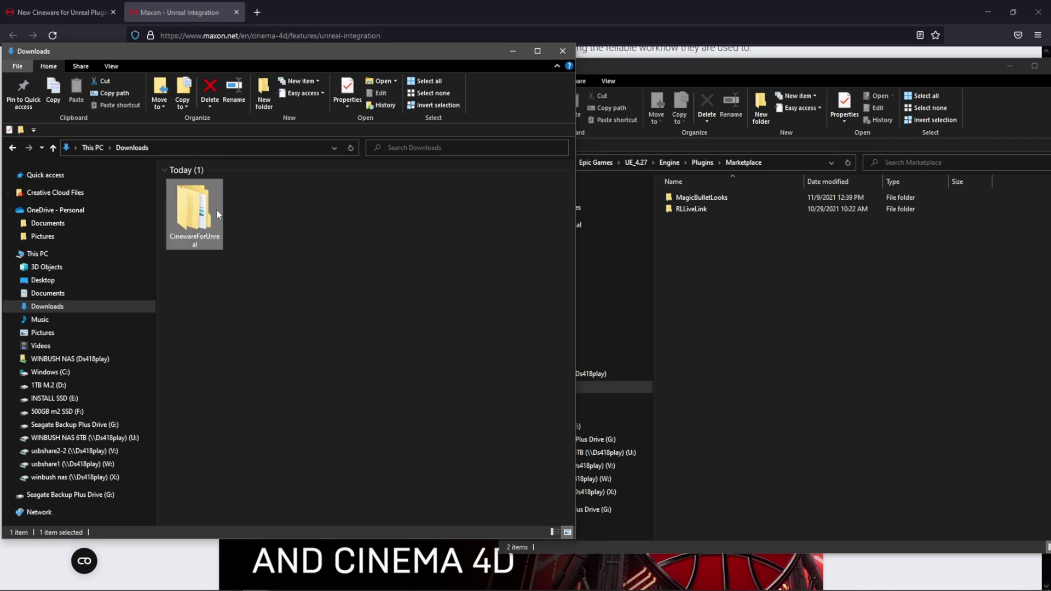
double_click(200, 212)
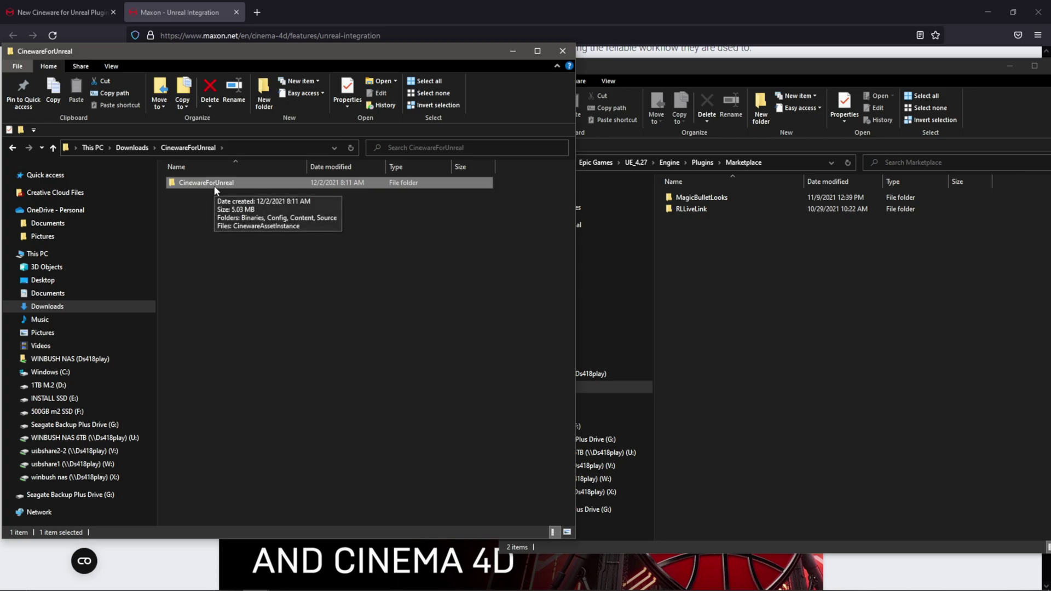
left_click_drag(218, 189, 758, 300)
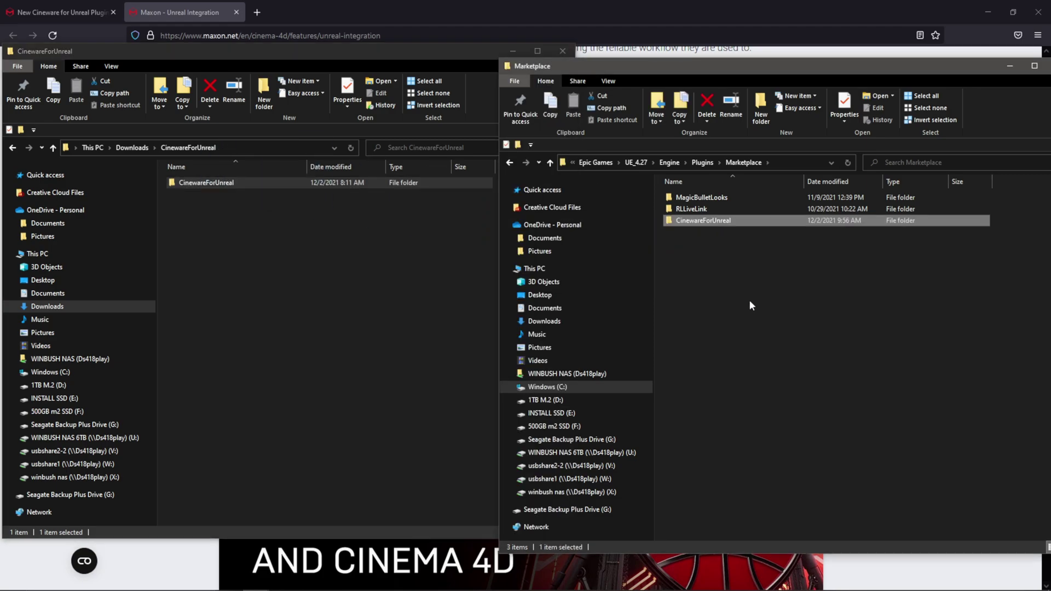
left_click(709, 249)
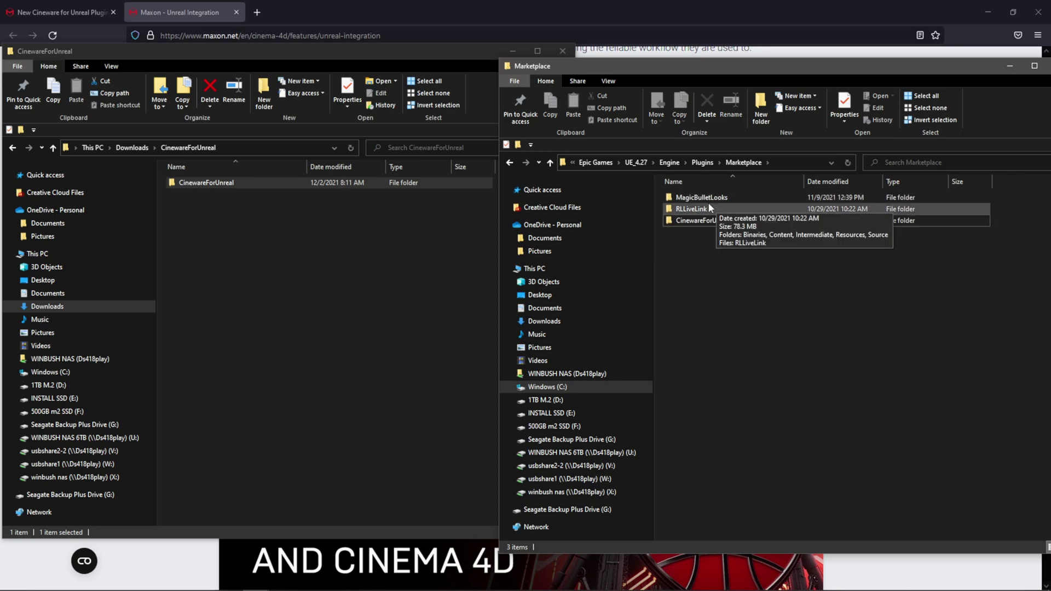
Check the contents of the CinewareForUnreal folder in Marketplace and close both File Explorer windows.
double_click(704, 221)
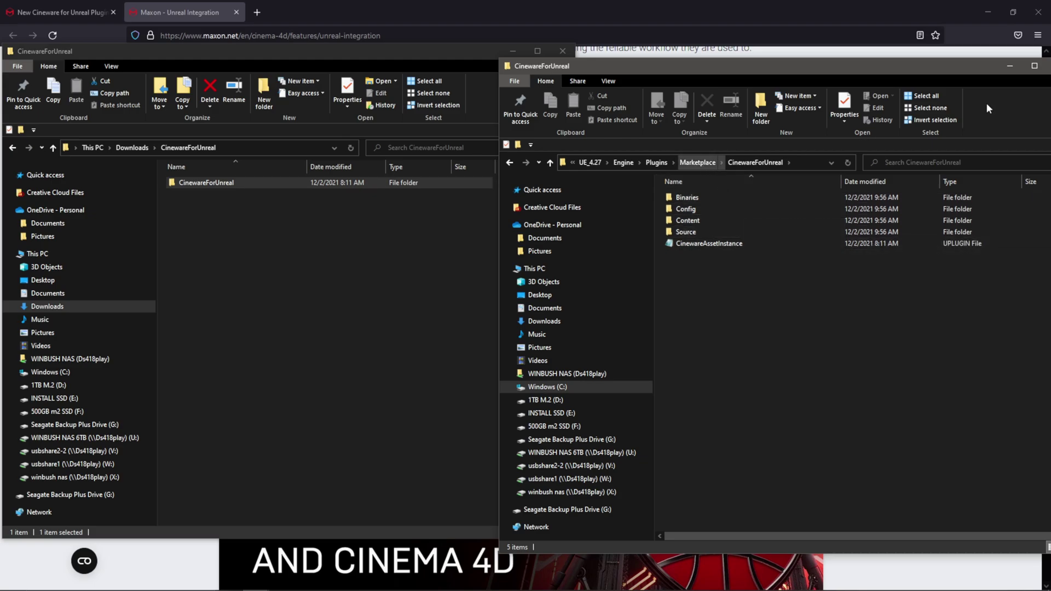
left_click(923, 76)
left_click(562, 51)
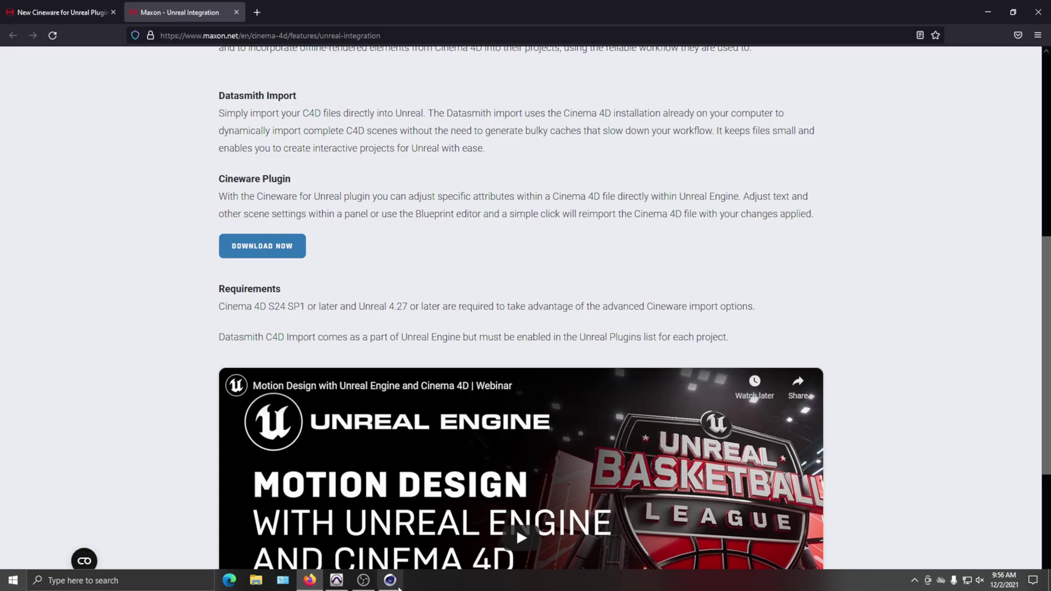
Switch to the Epic Games Launcher and start Unreal Engine 4.27.1 from the engine library.
key("alt+Tab")
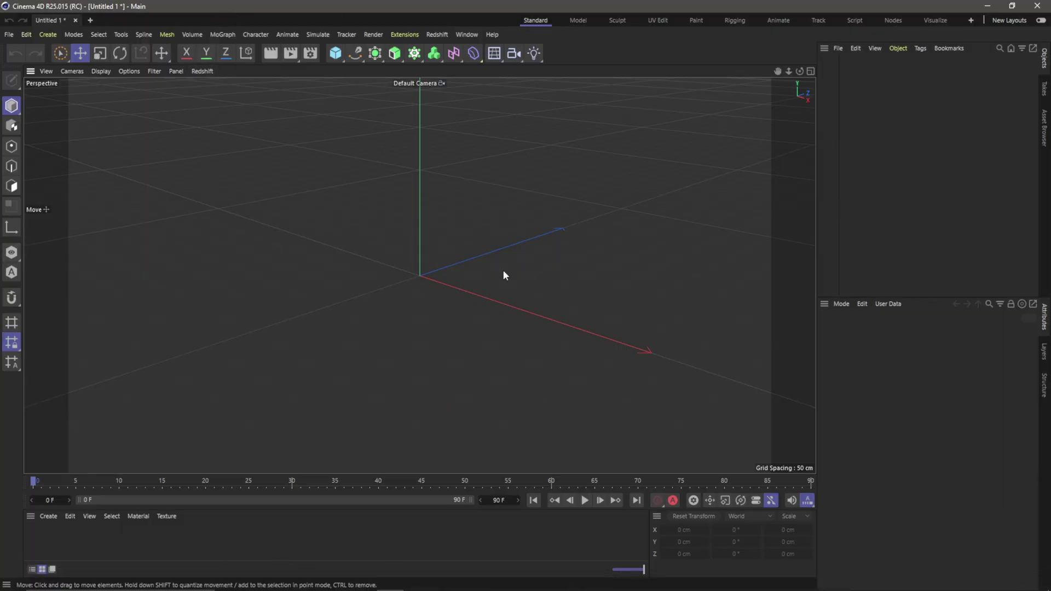
key("super")
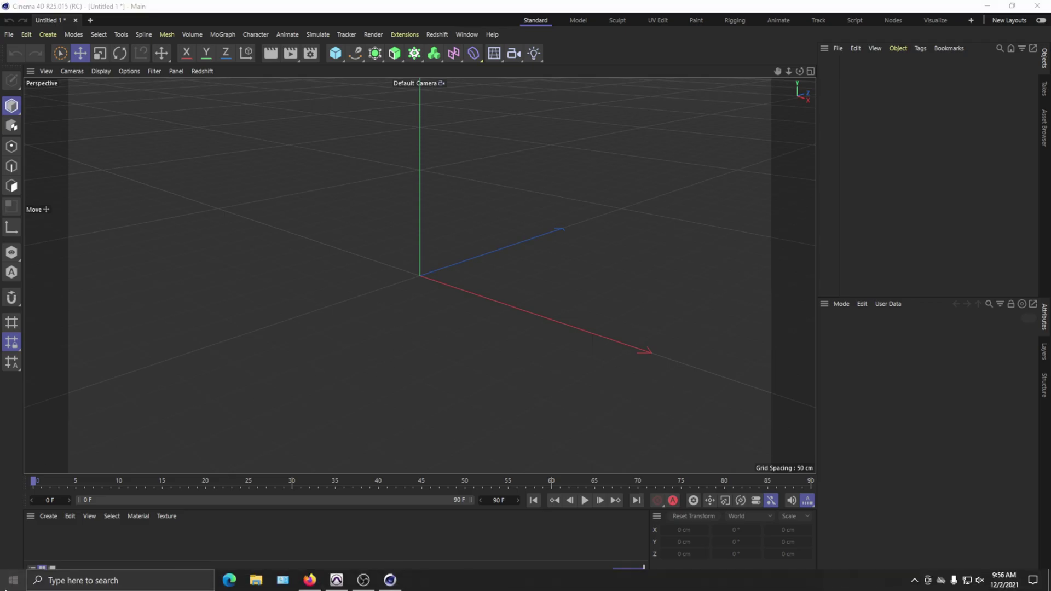
left_click(316, 230)
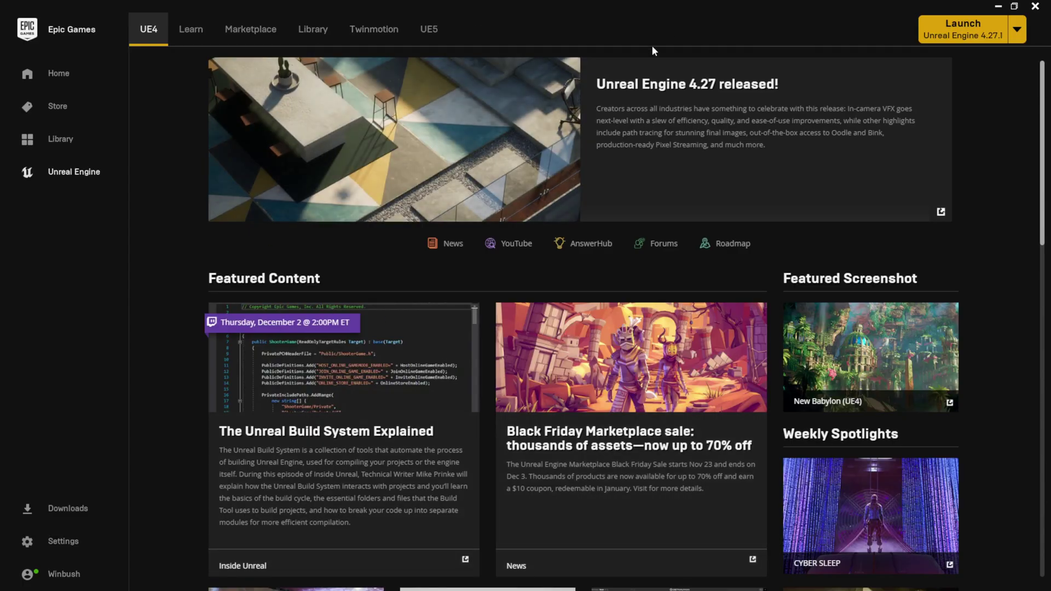
left_click(313, 31)
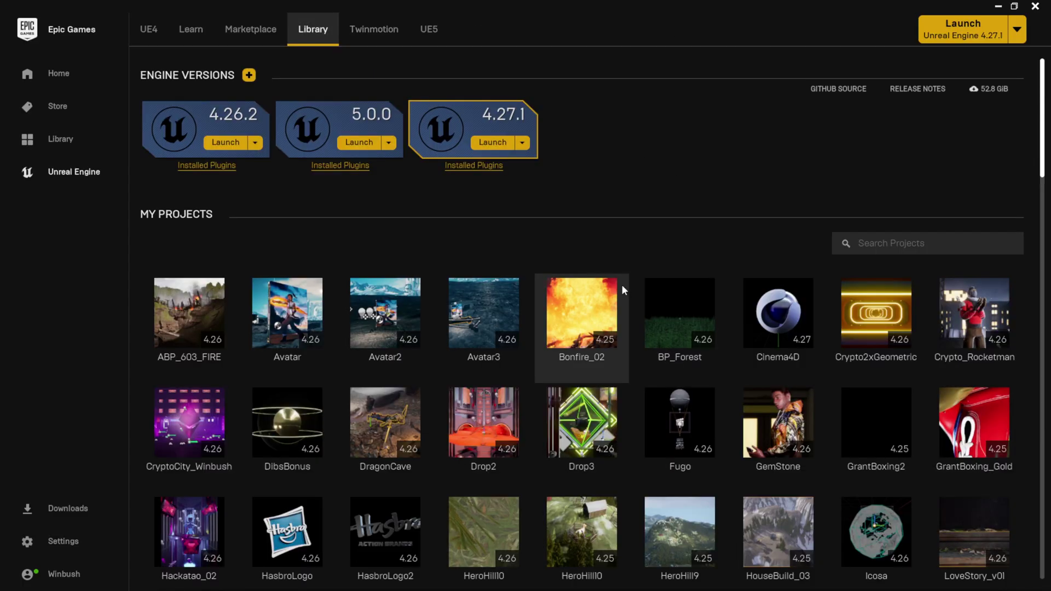
type(".")
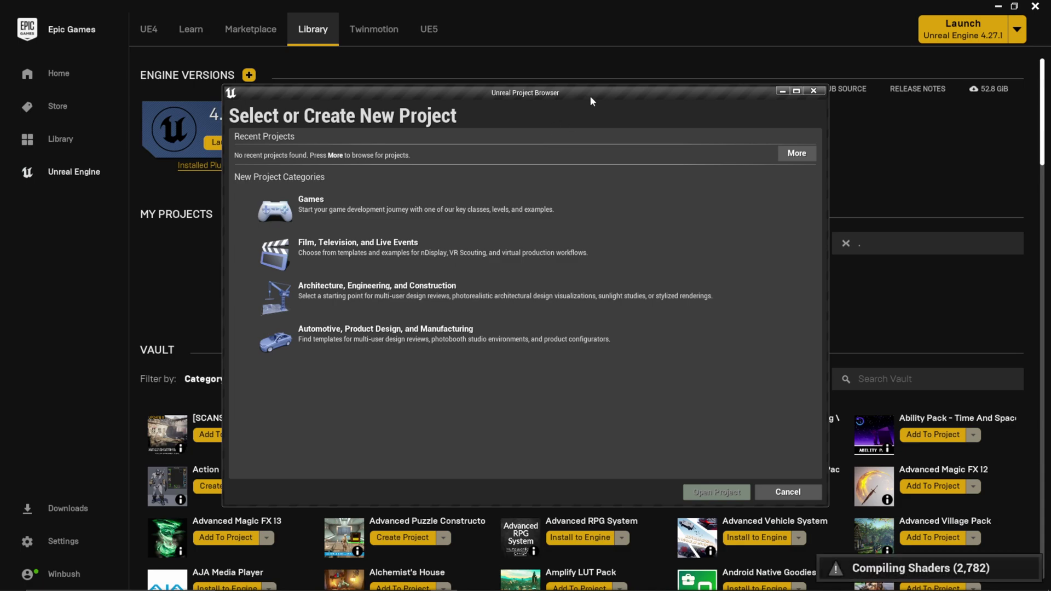
Start a new Film, Television, and Live Events project using the Blank template.
left_click(265, 247)
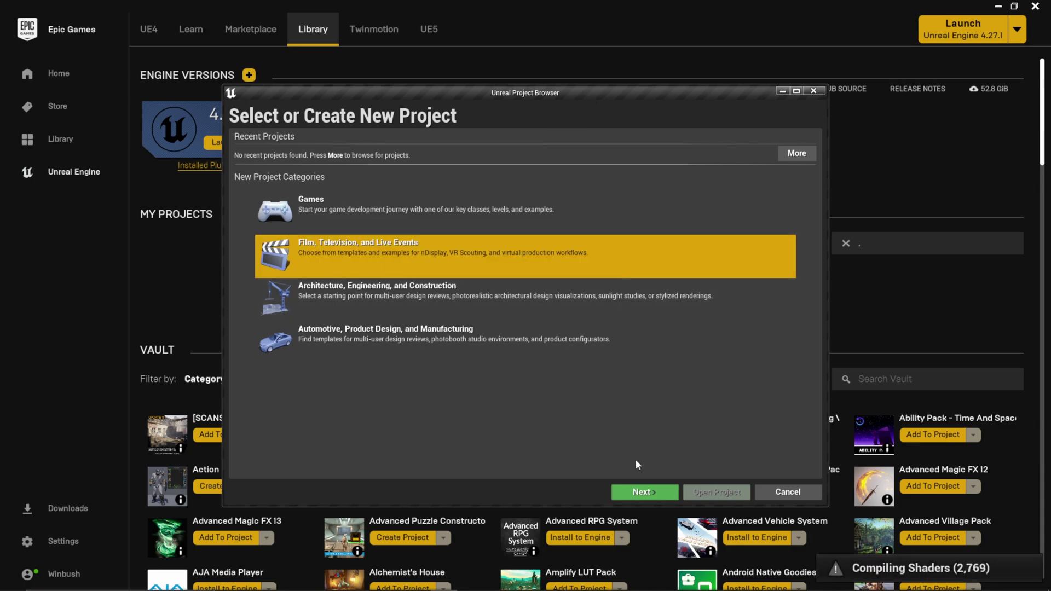
left_click(652, 491)
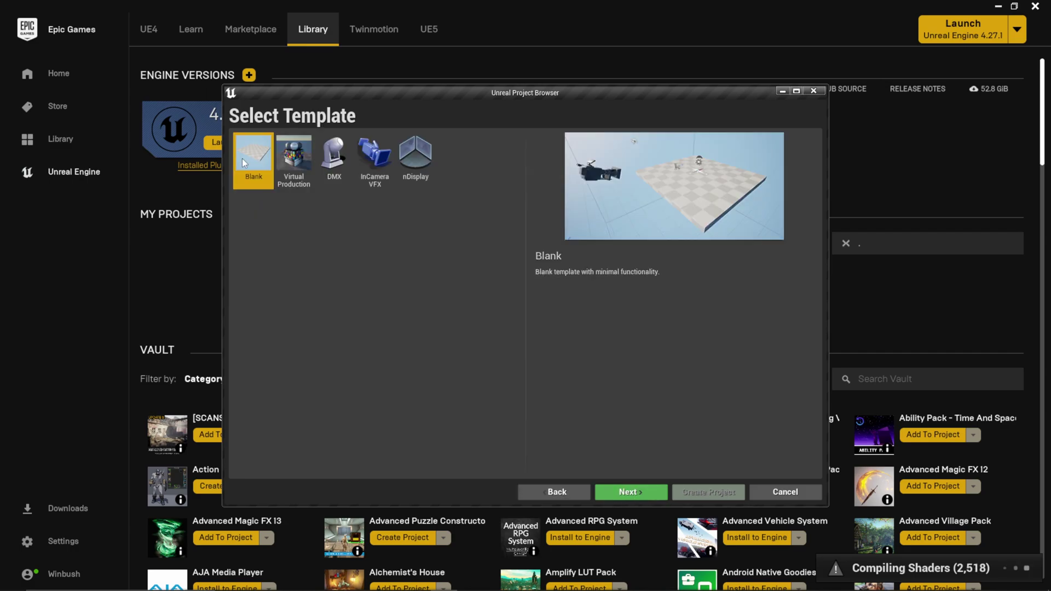
left_click(633, 492)
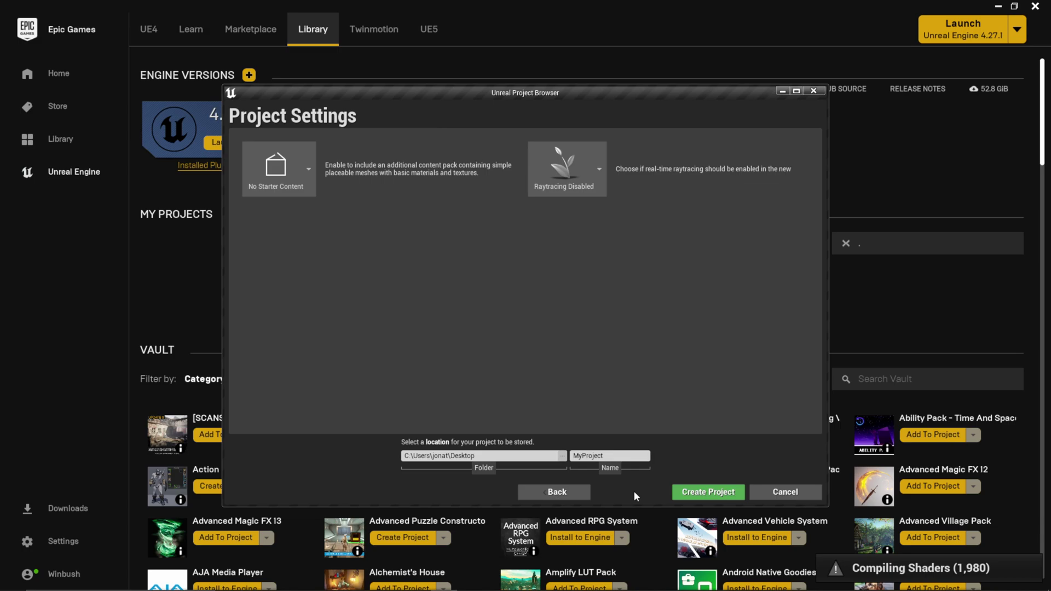
Set the project location to the UE folder on the Desktop and create the project named MyProject.
left_click(561, 457)
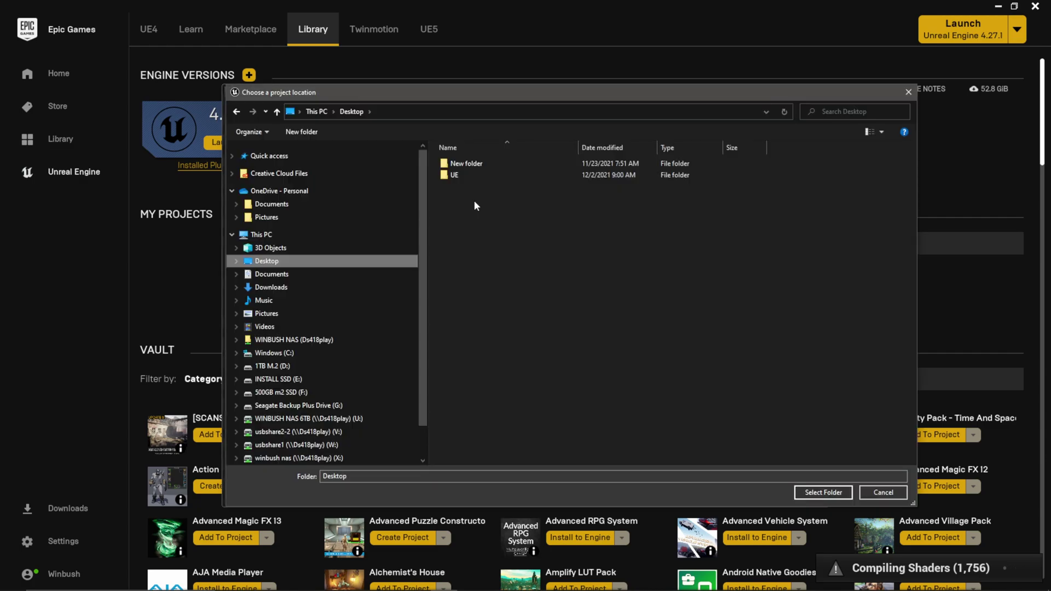
double_click(454, 174)
left_click(823, 492)
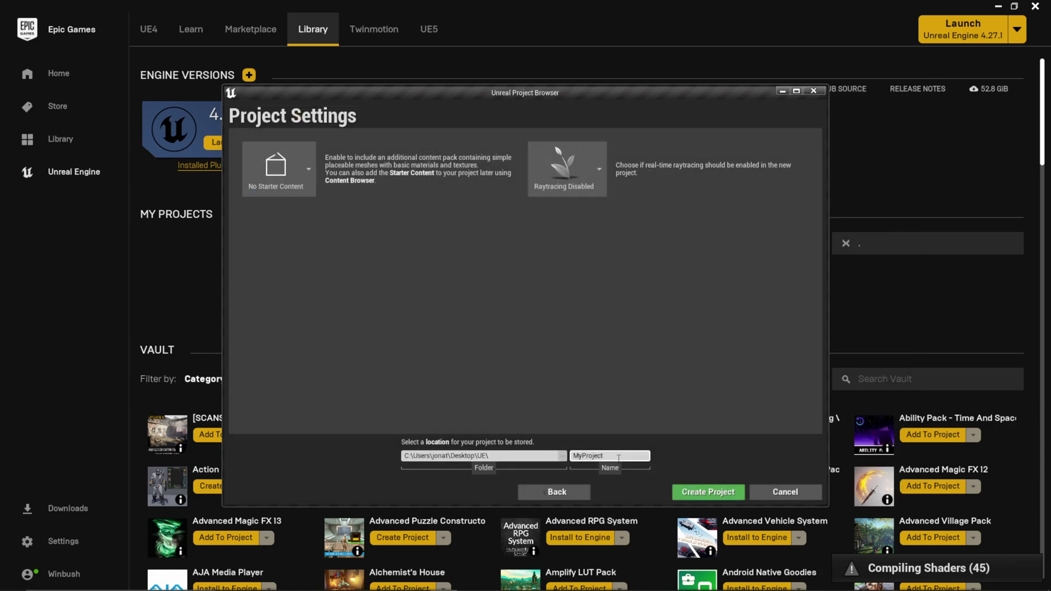
left_click(619, 456)
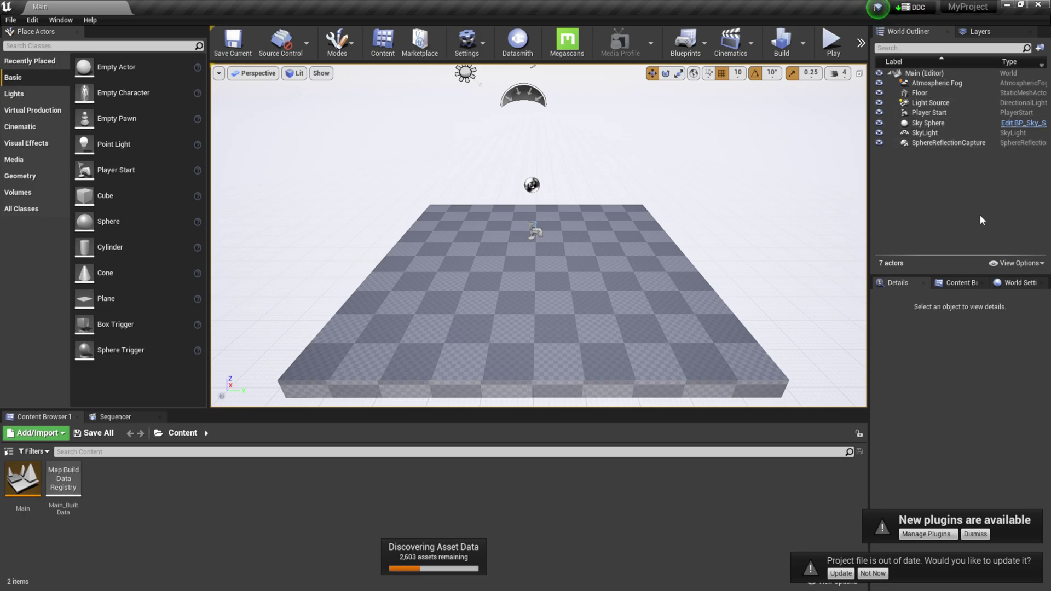
Search the plugins for "cine" to check Cineware for Unreal and Datasmith C4D Importer, and find the Plugins entry in the editor settings.
left_click(928, 534)
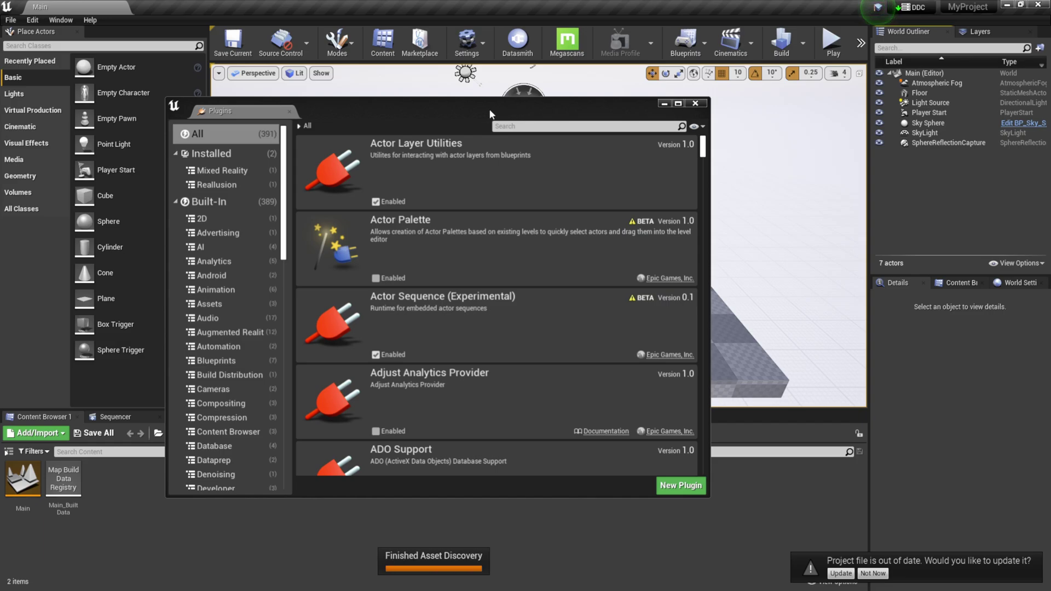
left_click_drag(489, 114, 500, 111)
type("cine")
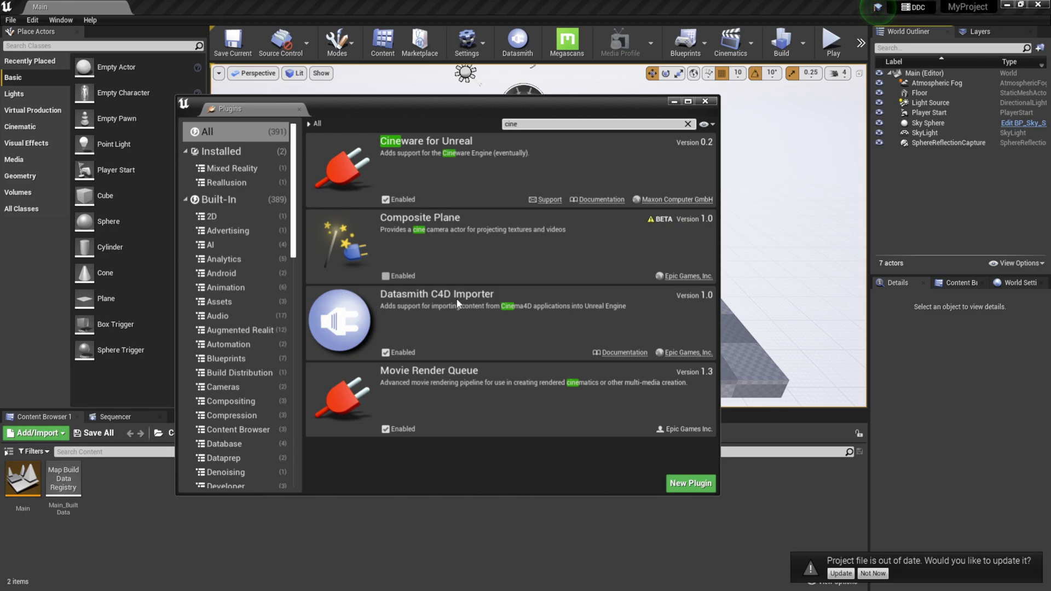
left_click(706, 102)
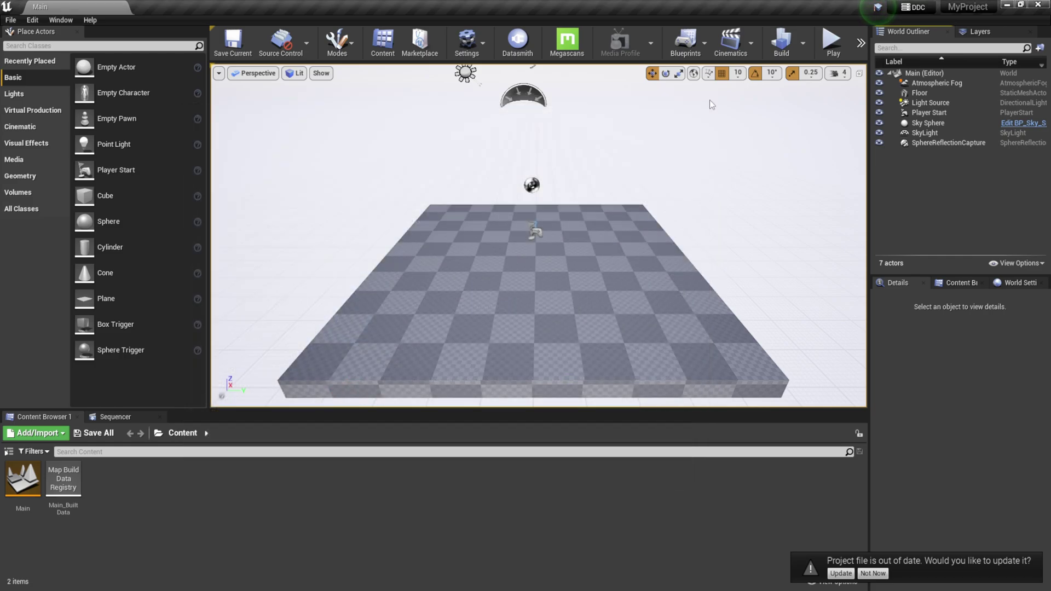
left_click(481, 41)
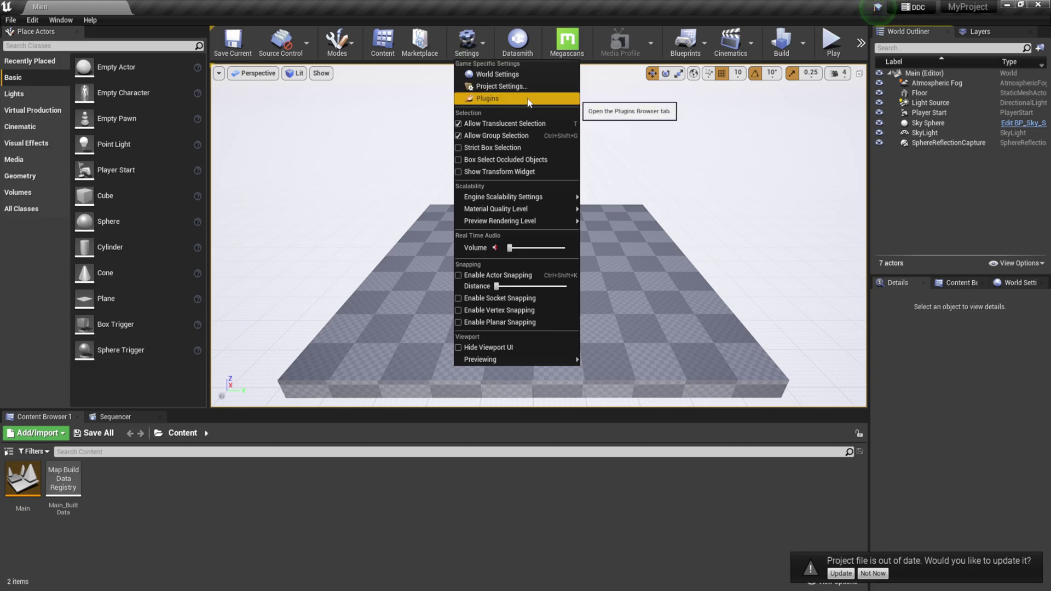
Close the open settings list and update the out-of-date project file.
left_click(974, 234)
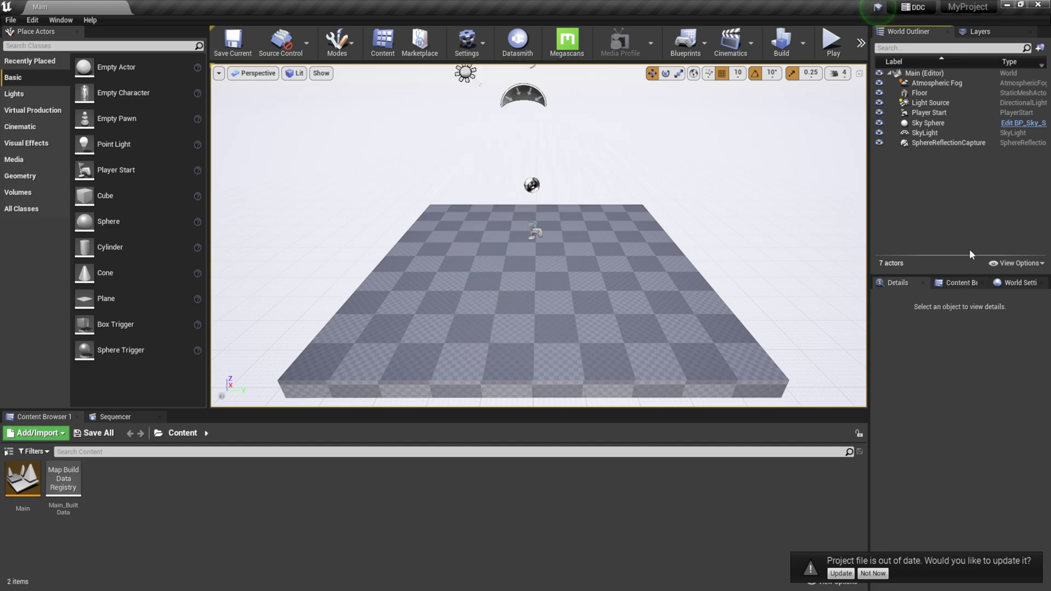
left_click(841, 575)
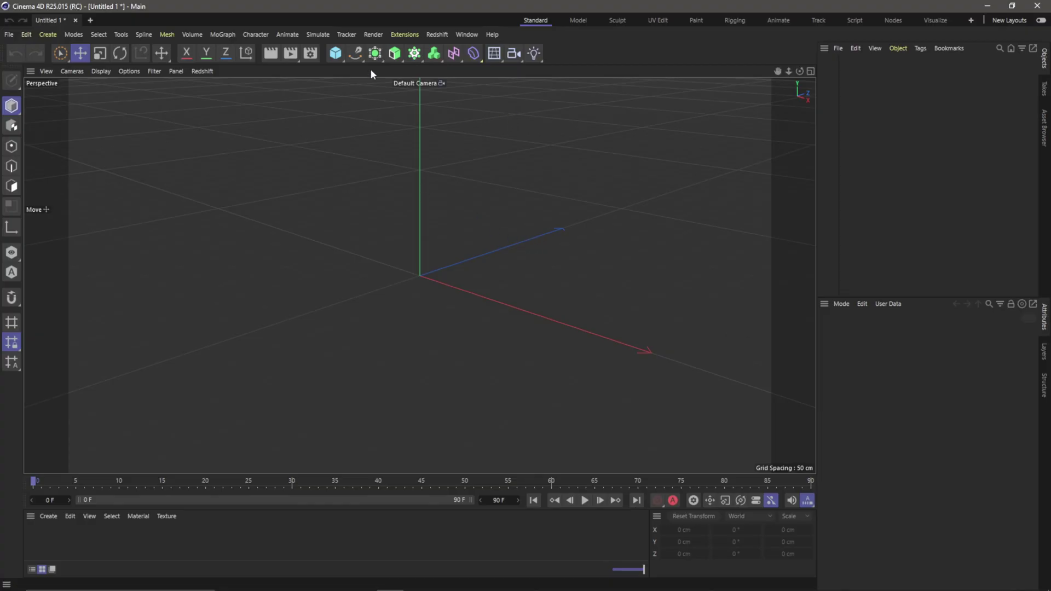
Switch to Cinema 4D and add a MoGraph Text object that reads "Winbush".
left_click(399, 54)
left_click(413, 54)
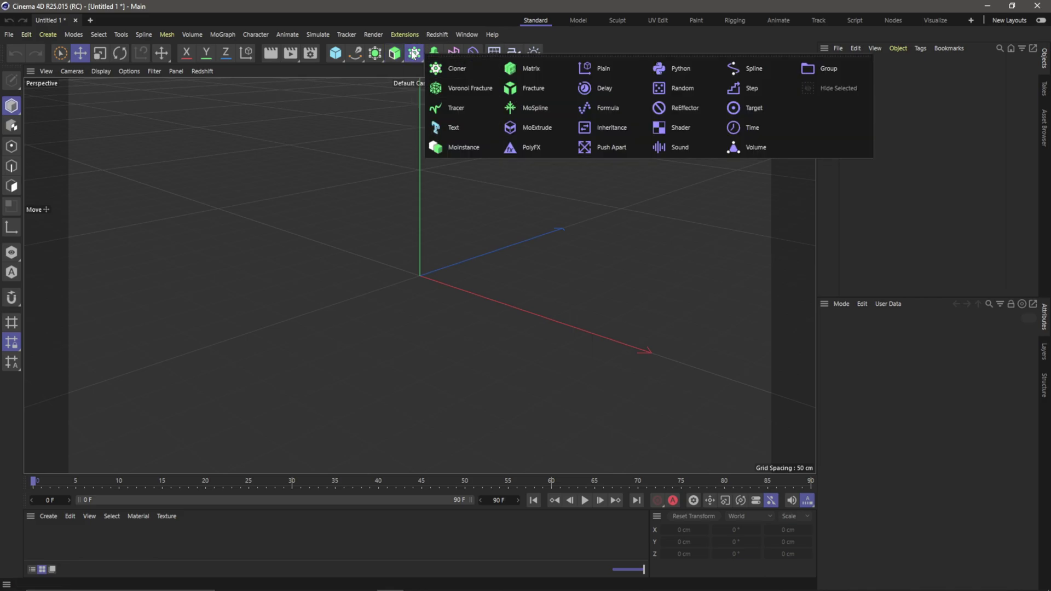
left_click(445, 127)
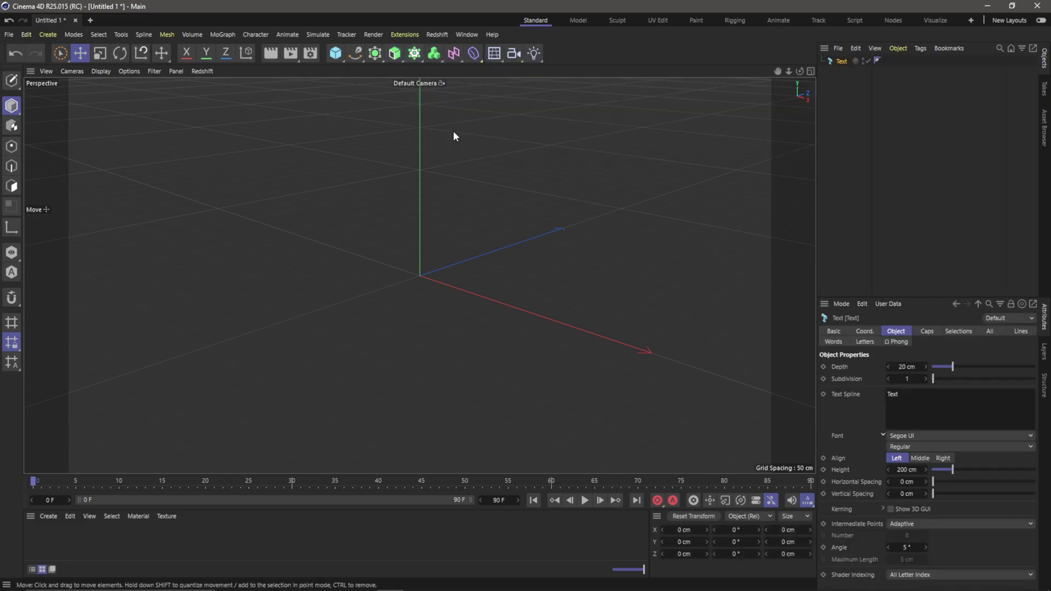
left_click_drag(501, 283, 468, 334, "alt")
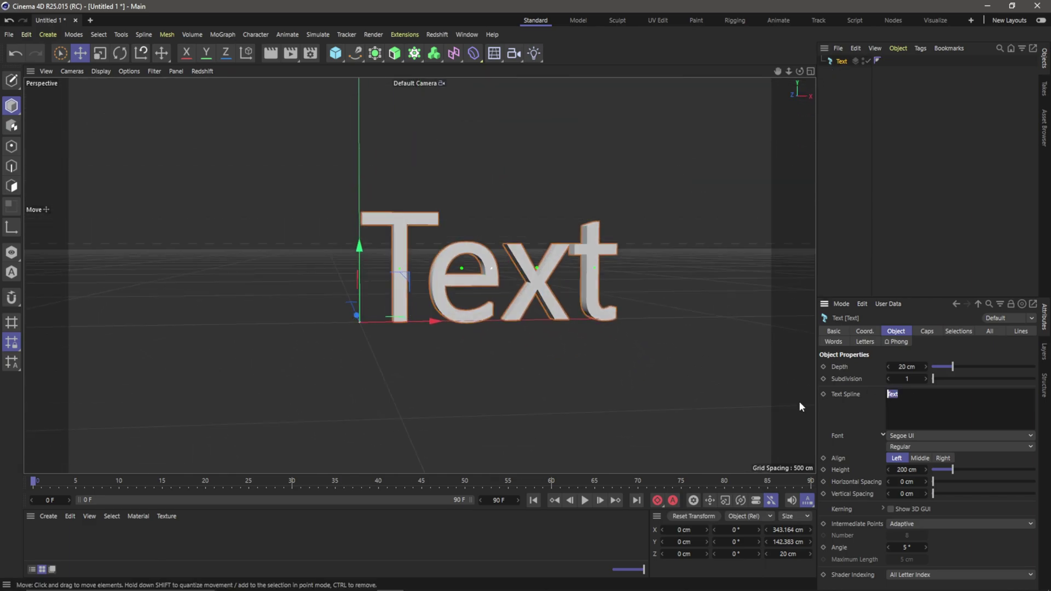
type("Winbush")
left_click(878, 431)
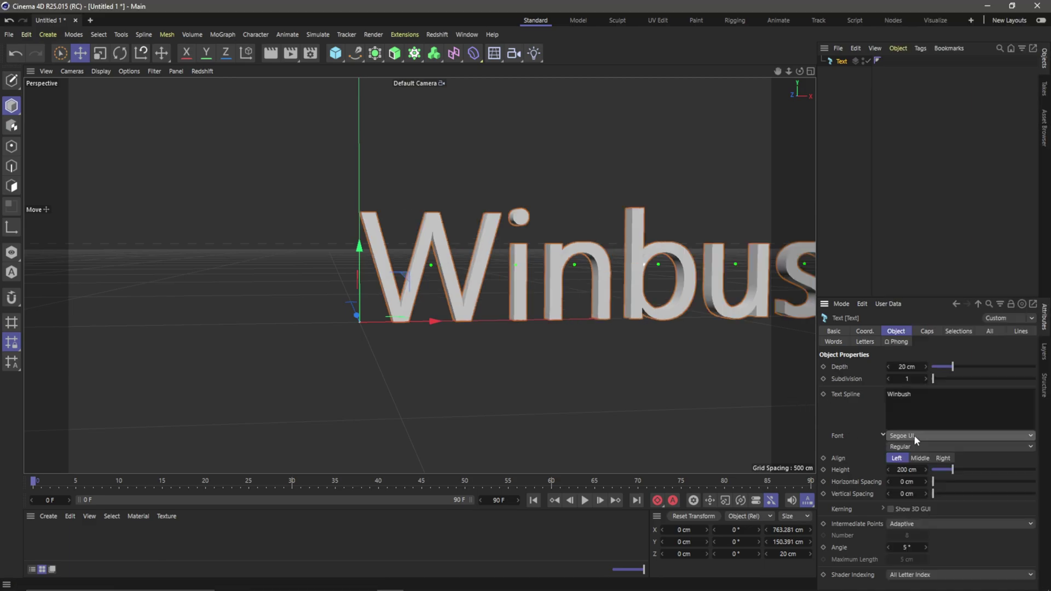
Set the text's font to Roboto Black and change its wording to uppercase "WINBUSH".
left_click(914, 435)
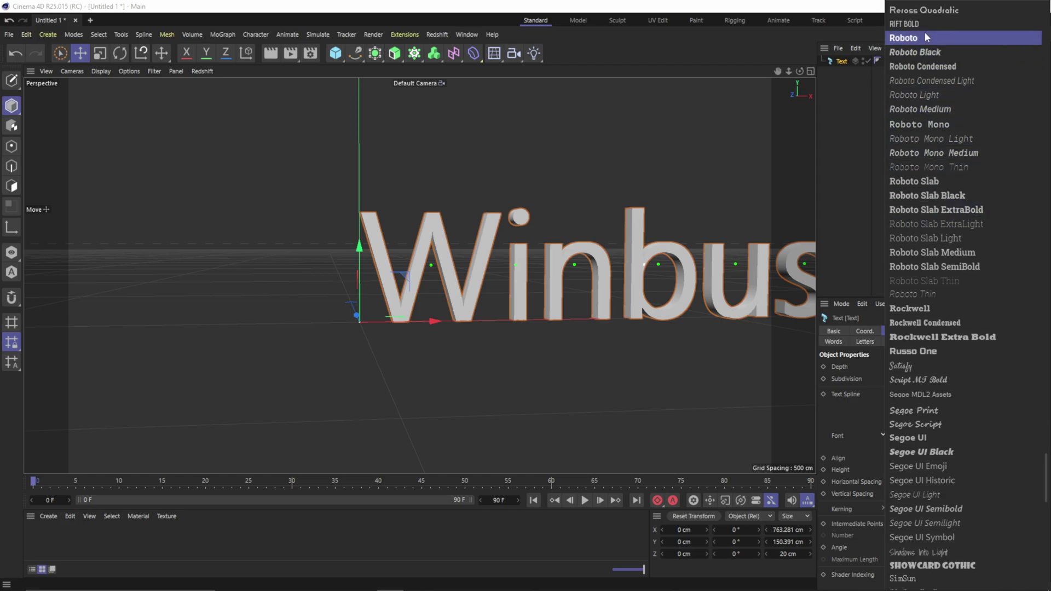
left_click(933, 53)
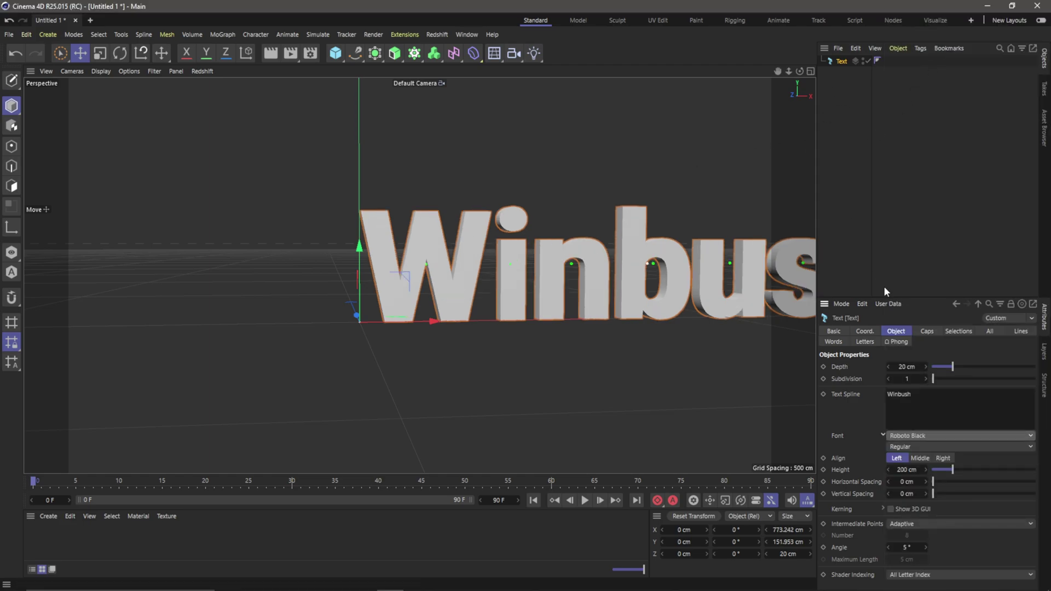
key("ctrl+a")
type("Win")
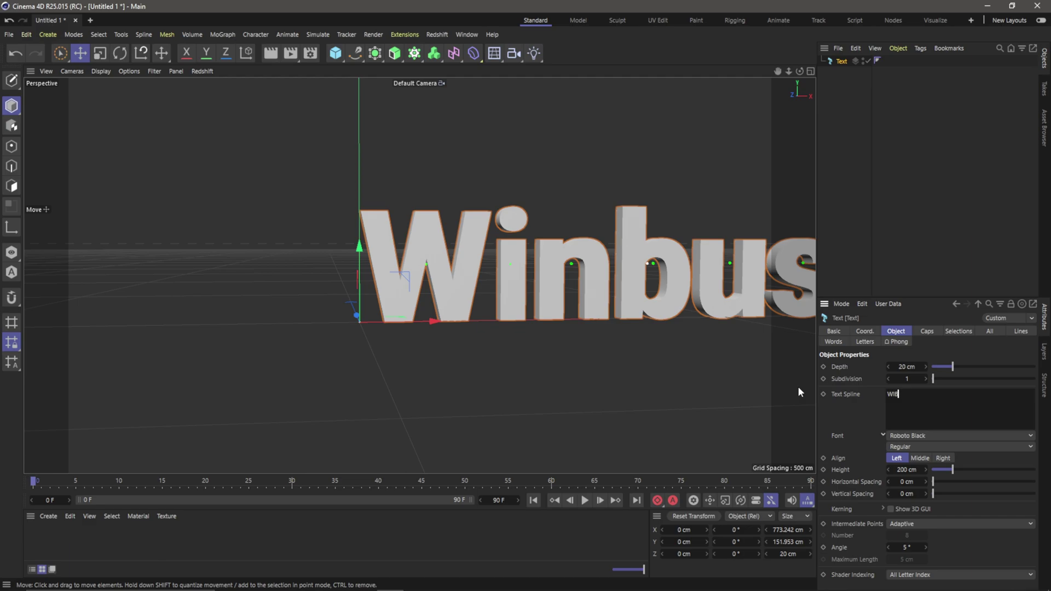
type("bu")
key("BackSpace")
key("BackSpace")
key("BackSpace")
key("BackSpace")
type("INBUSH")
left_click(895, 185)
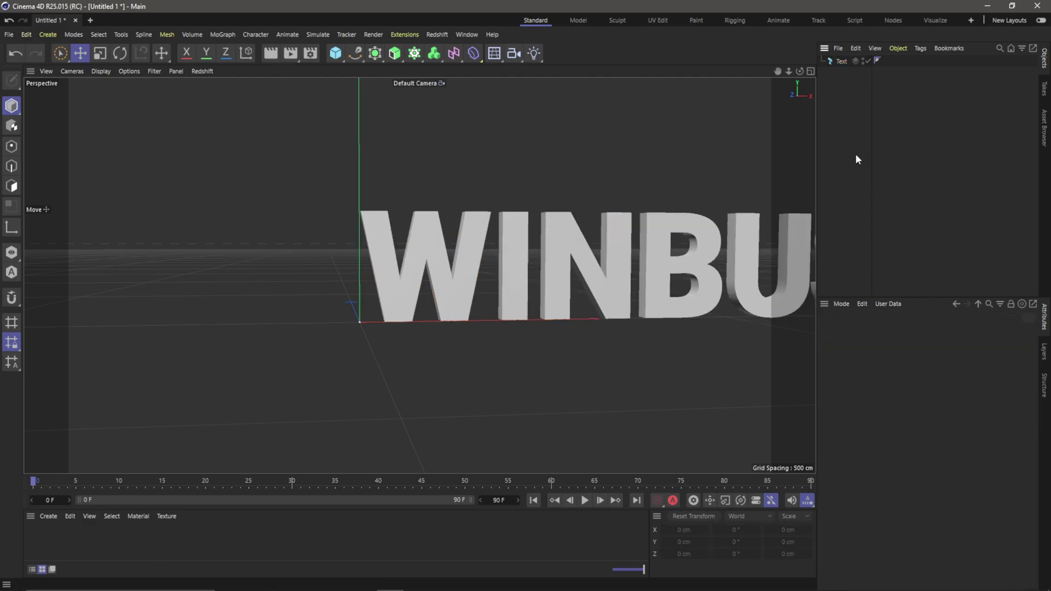
Set the text object's alignment to Middle and frame the whole word in the view.
left_click(851, 64)
left_click(920, 458)
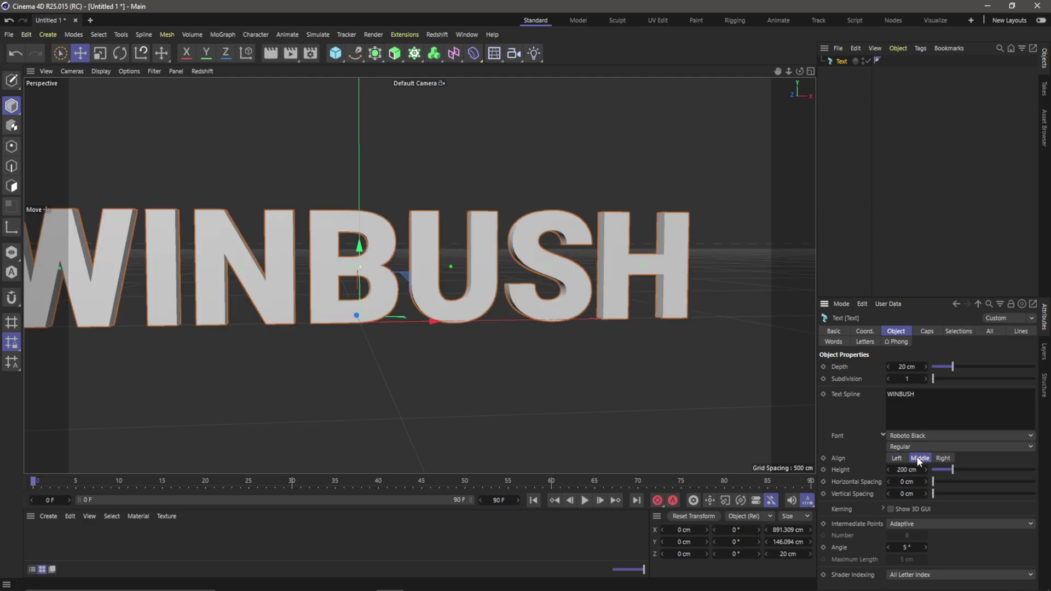
key("h")
left_click_drag(477, 347, 467, 327, "alt")
Add a camera from the current view of the text and look through it.
left_click(515, 55)
left_click(547, 68)
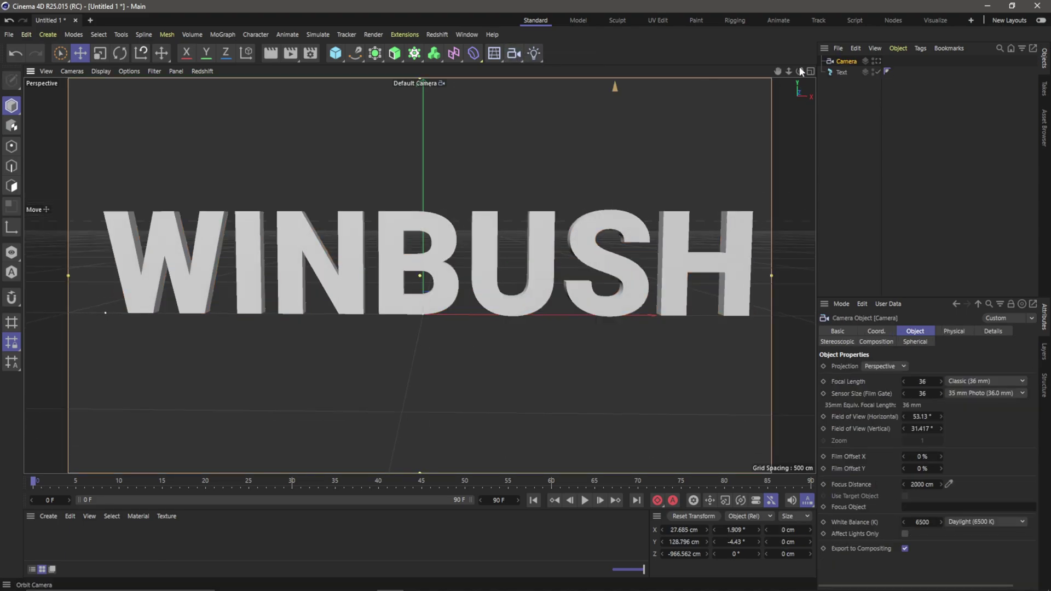
left_click(877, 61)
Set the camera's X position, heading and pitch to 0 and its Y position to about 68 cm.
left_click(877, 332)
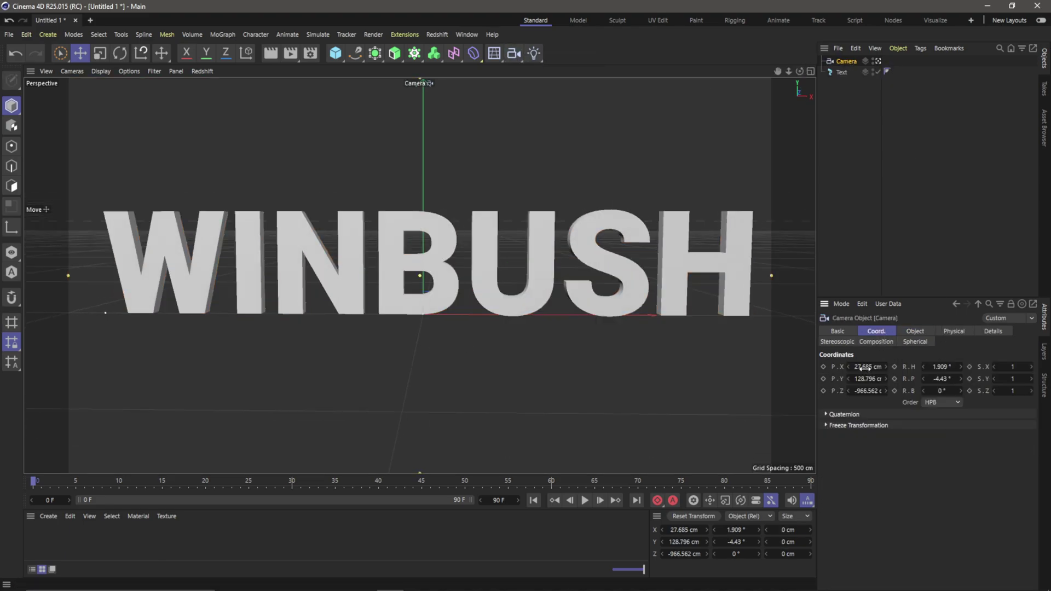
type("0")
key("Tab")
type("0")
key("Tab")
key("Tab")
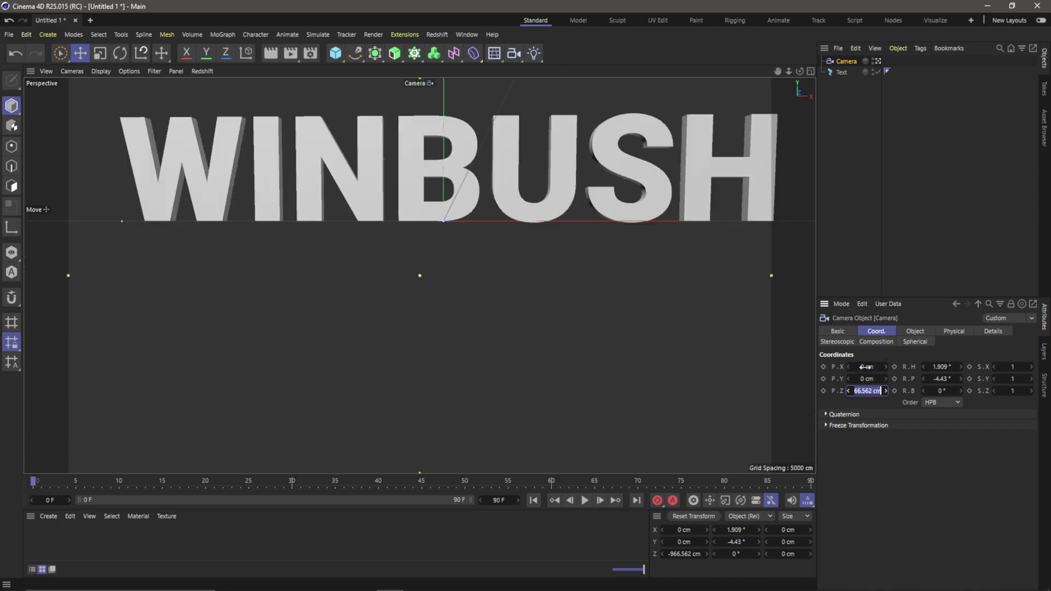
type("0")
key("Tab")
type("0")
key("Return")
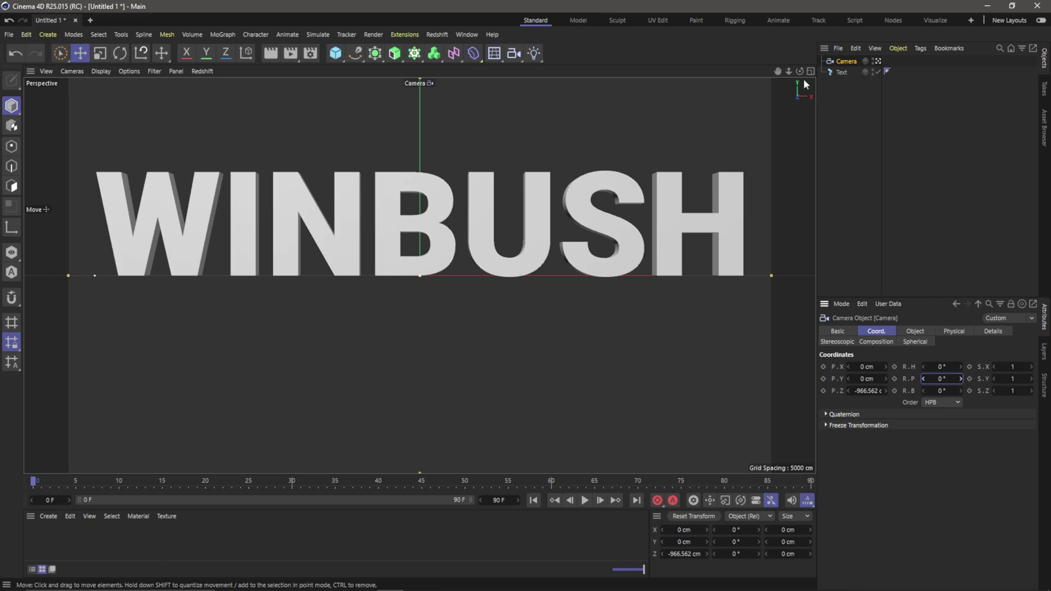
left_click_drag(869, 379, 916, 379)
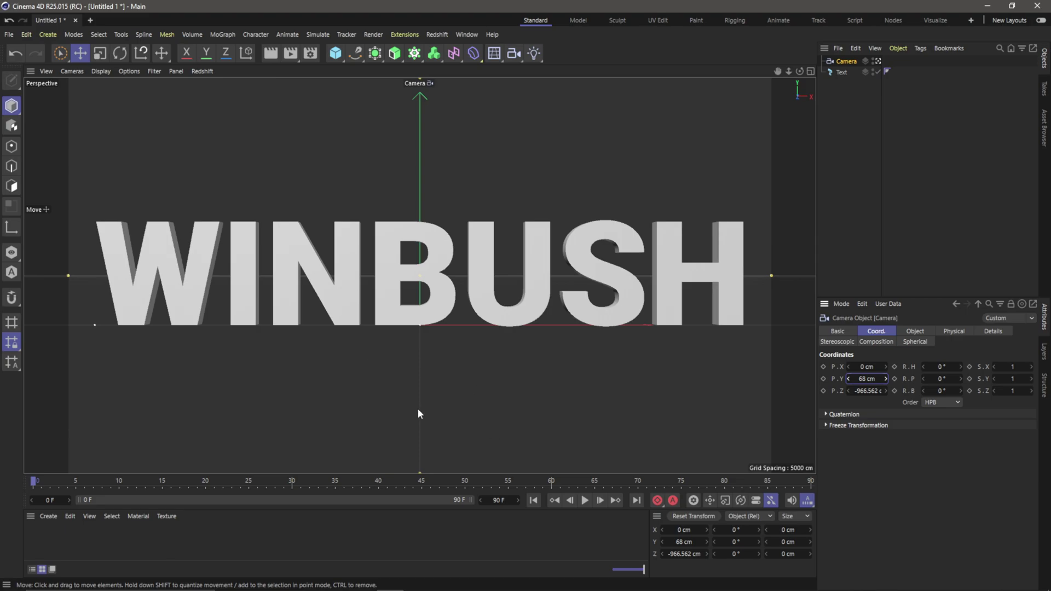
Add a cube and set its X, Y and Z sizes to 100 cm.
left_click(339, 55)
left_click(414, 68)
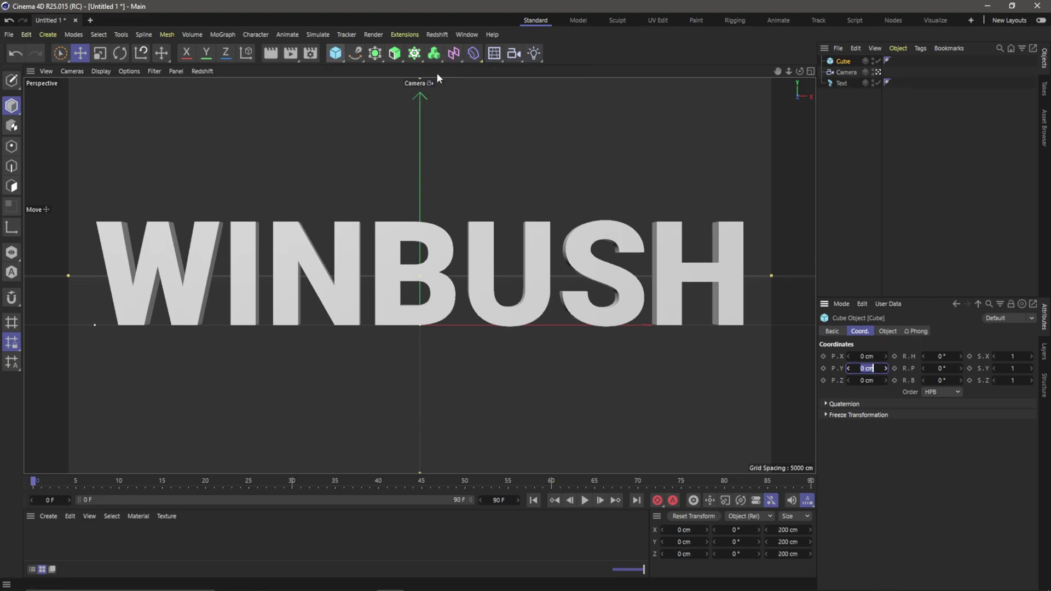
left_click(887, 332)
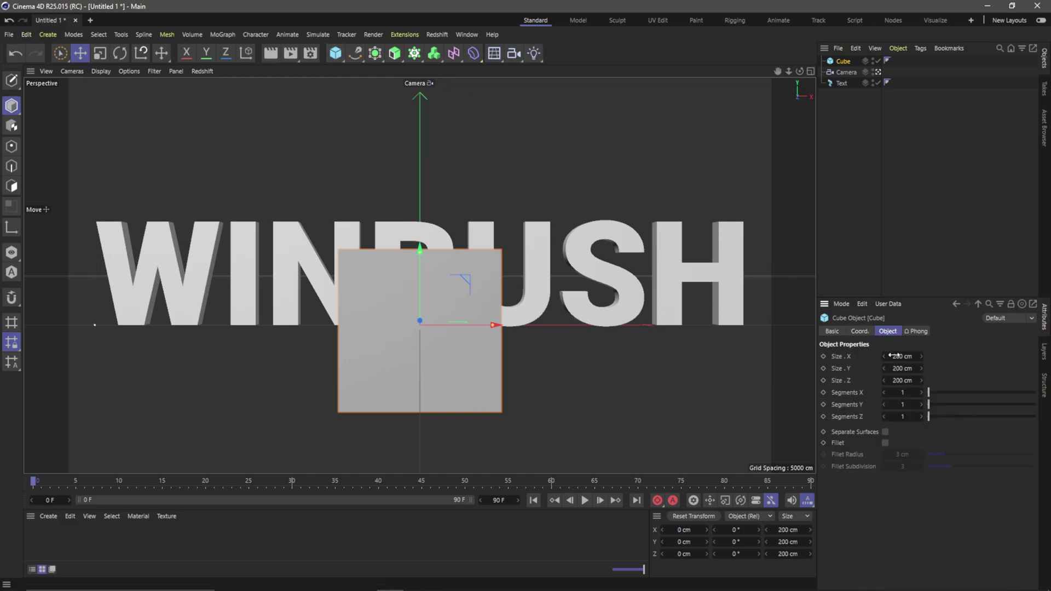
left_click(893, 356)
type("100")
key("Tab")
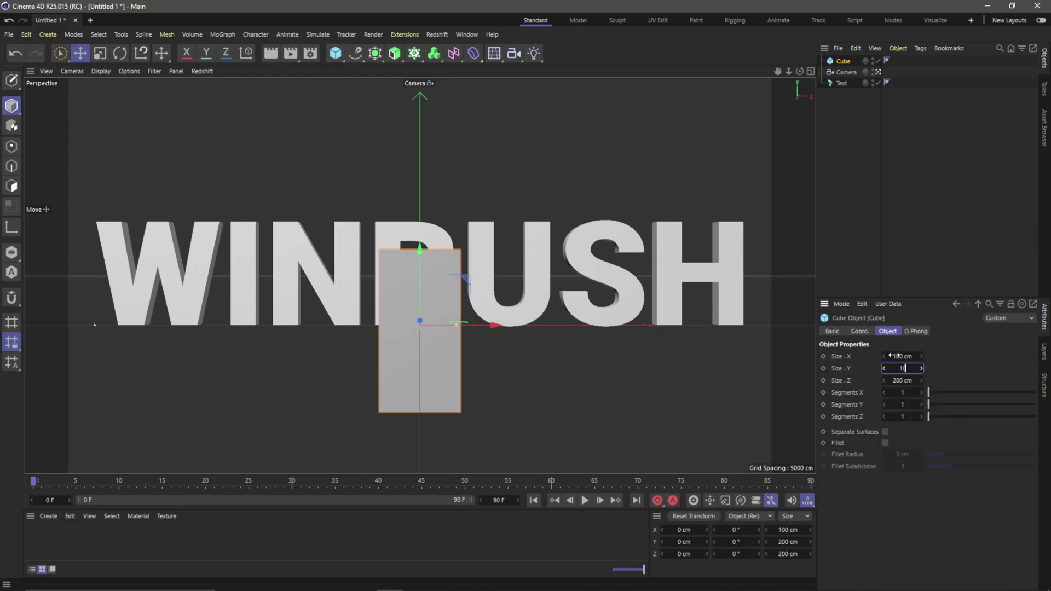
type("100")
key("Tab")
type("100")
key("Return")
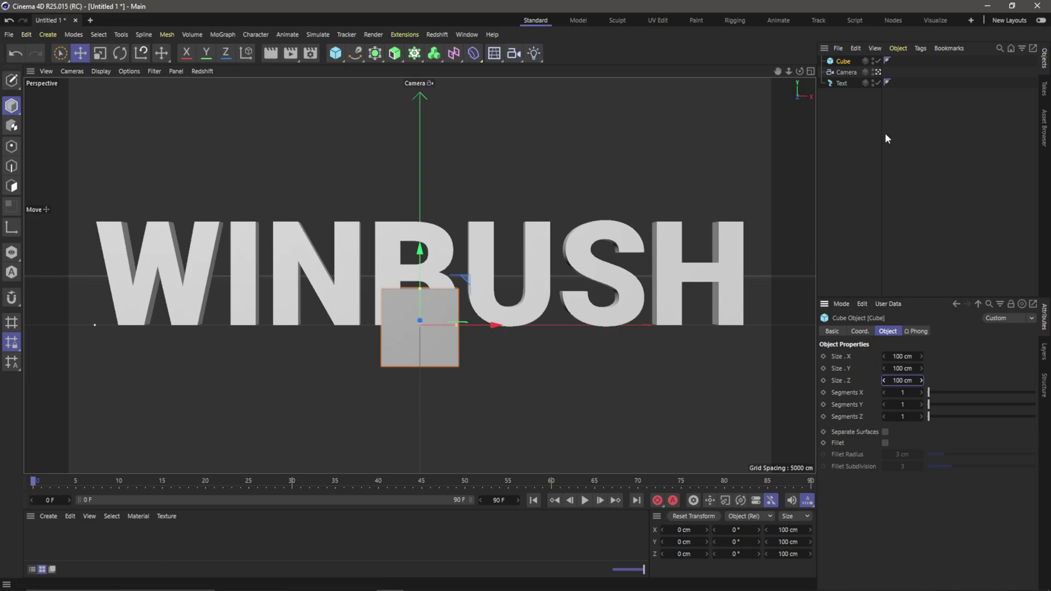
Add a Cloner and make the cube its child.
left_click(410, 57)
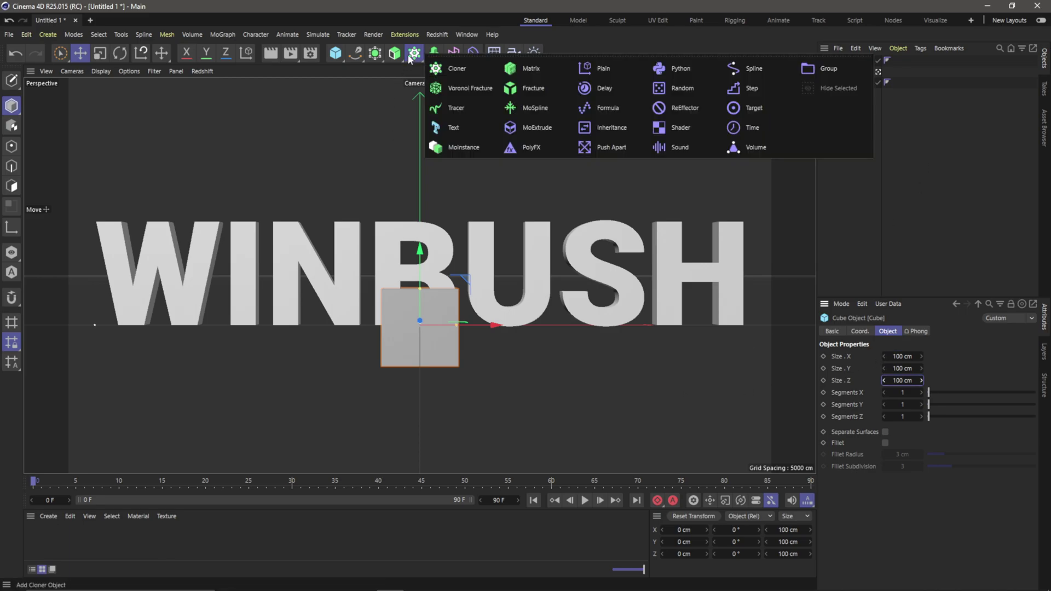
left_click(456, 72)
left_click_drag(841, 65, 842, 65)
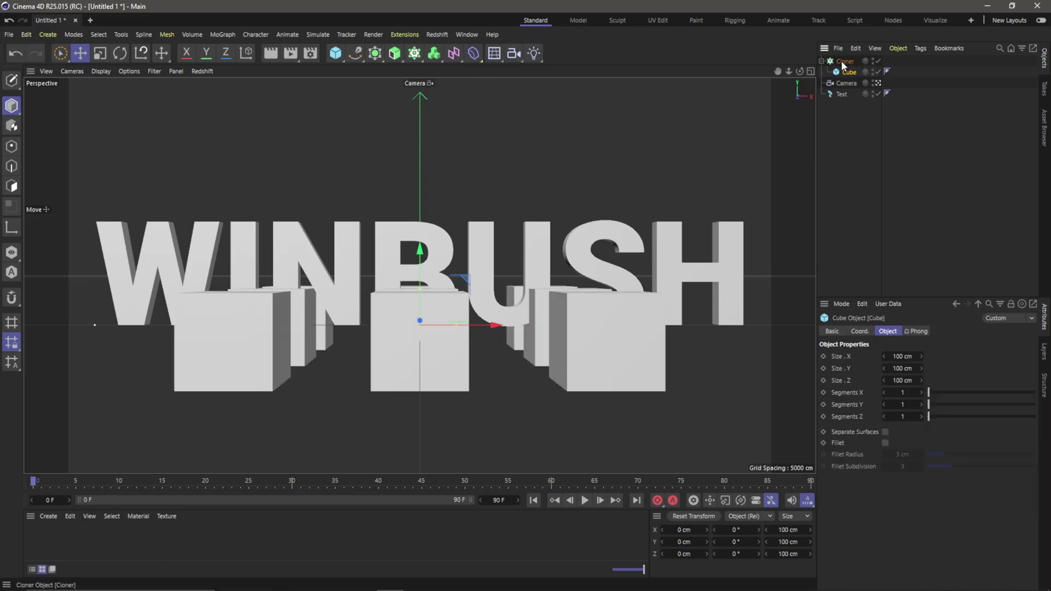
Set the Cloner's grid count to 2 in both Y and Z.
left_click(844, 61)
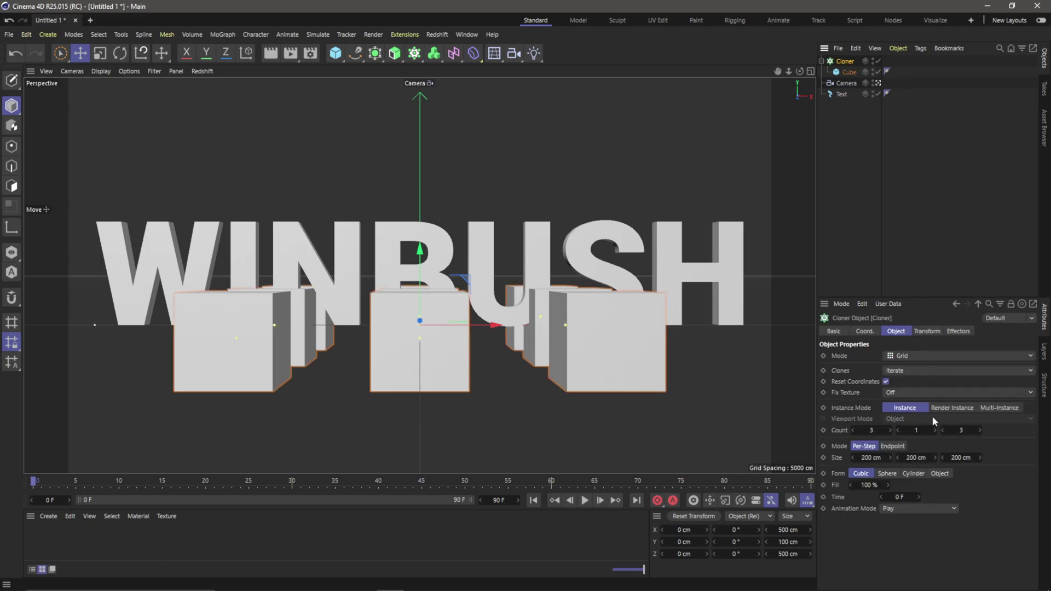
type("2")
key("Return")
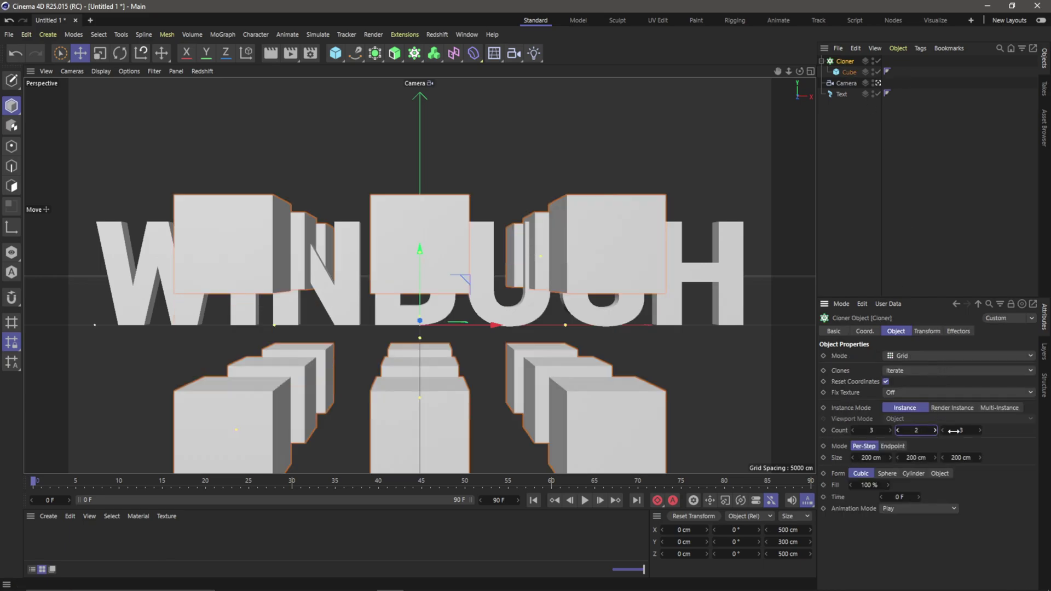
type("2")
key("Return")
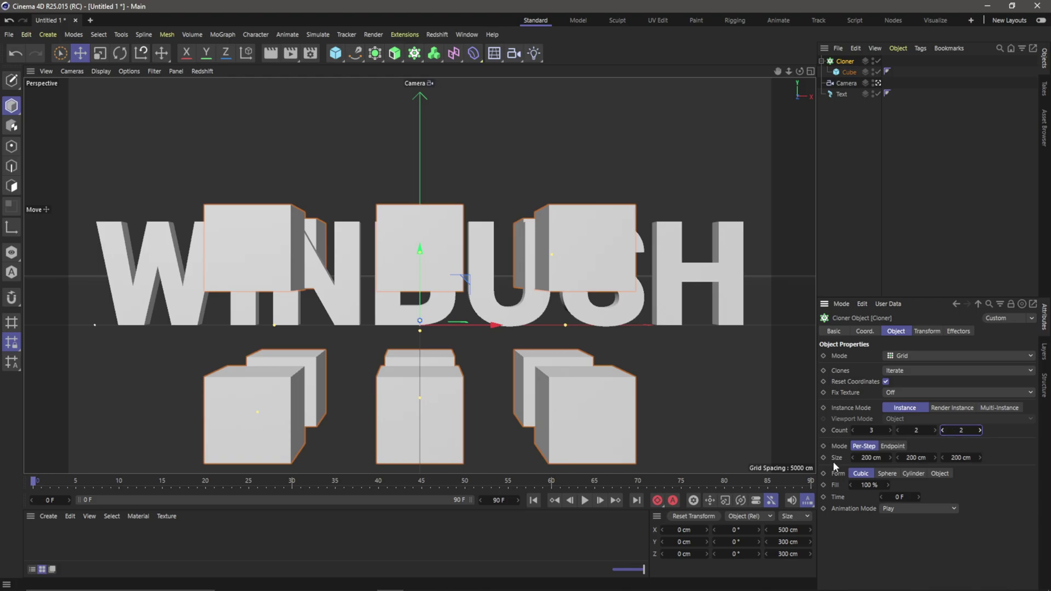
Leave the camera view, place the Cloner at about Y 92 cm, Z 196 cm, and tighten its spacing to about 106 cm in Y and 100 cm in Z.
left_click_drag(418, 270, 418, 191)
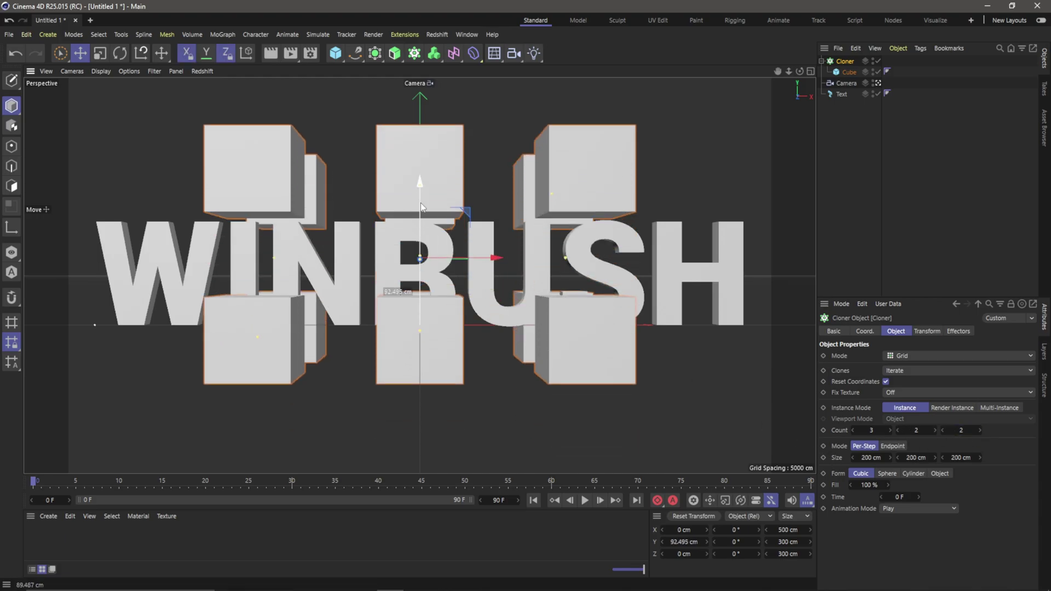
left_click(878, 84)
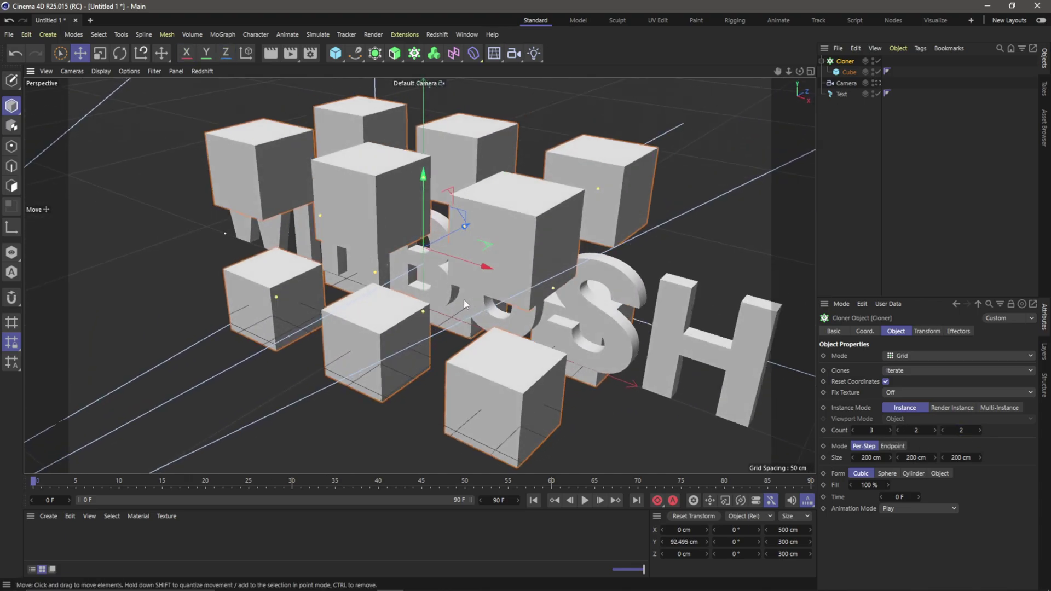
left_click_drag(438, 241, 528, 195)
left_click_drag(517, 144, 517, 169)
left_click_drag(500, 216, 474, 248, "alt")
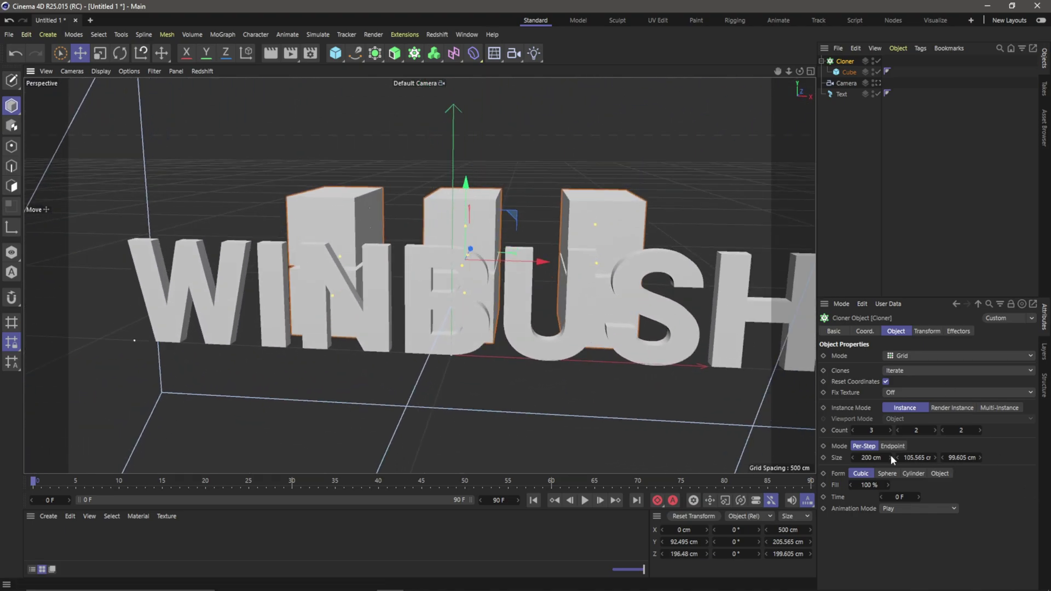
Set the Cloner's X count to 6 and its X spacing to about 112 cm.
left_click_drag(875, 457, 893, 441)
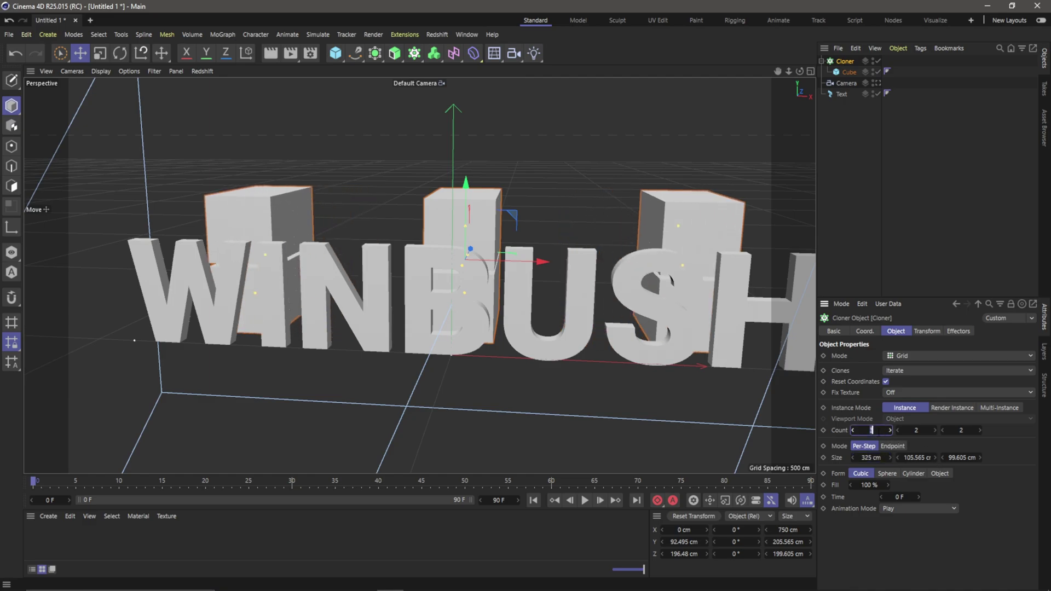
type("6")
key("Return")
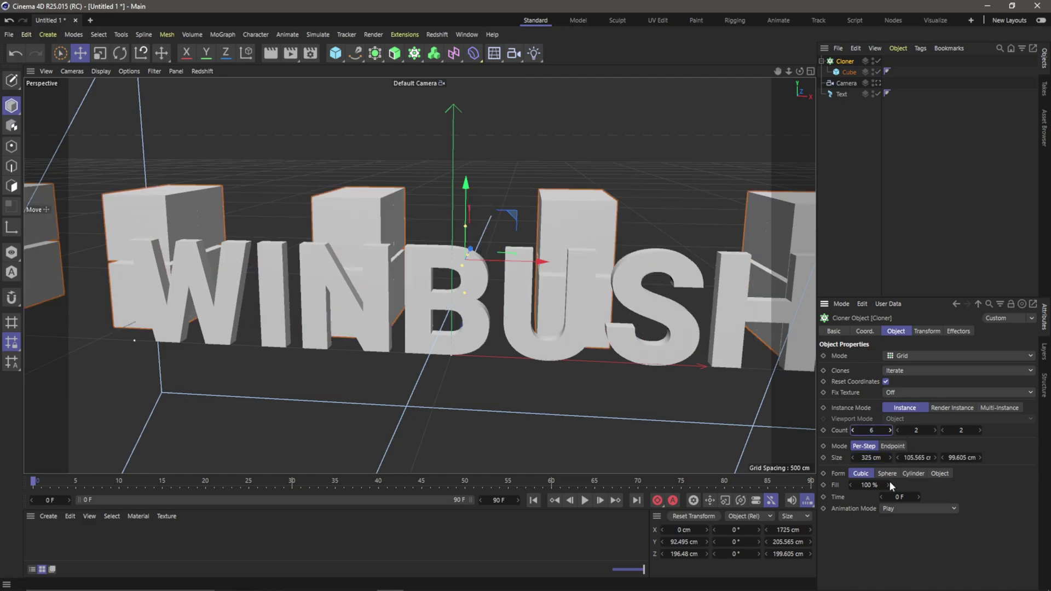
left_click_drag(870, 459, 750, 463)
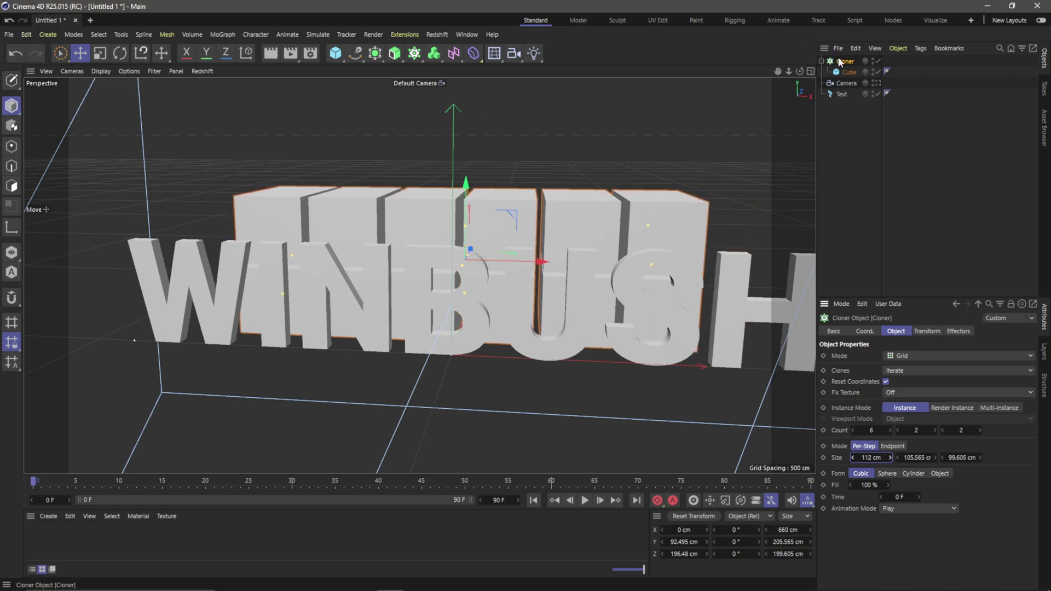
Add a Random effector to the Cloner to scatter the cubes behind the text.
left_click(415, 55)
left_click(223, 34)
mouse_move(227, 52)
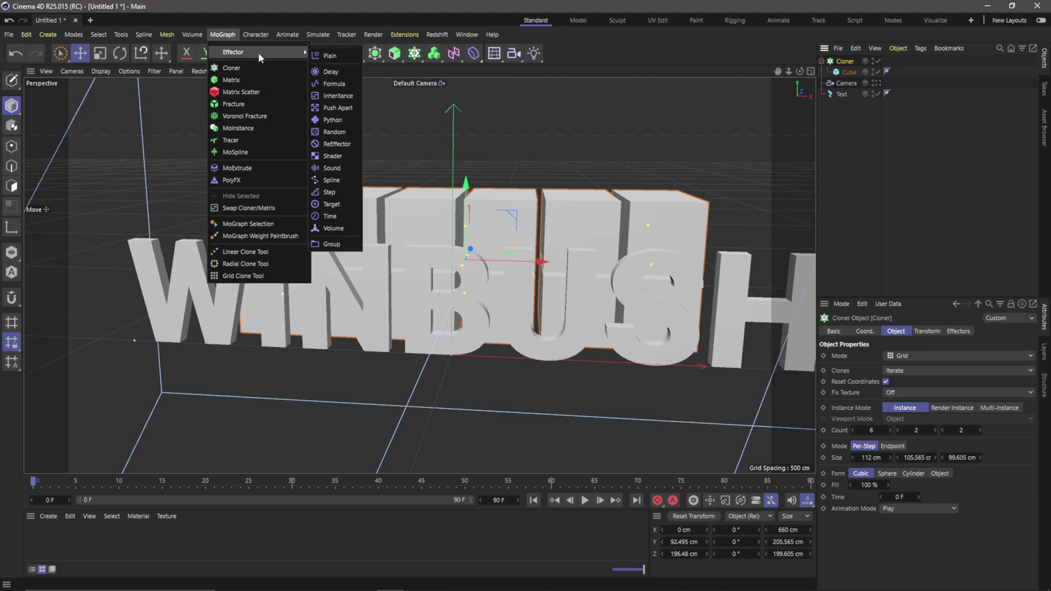
left_click(341, 133)
left_click_drag(461, 285, 497, 336, "alt")
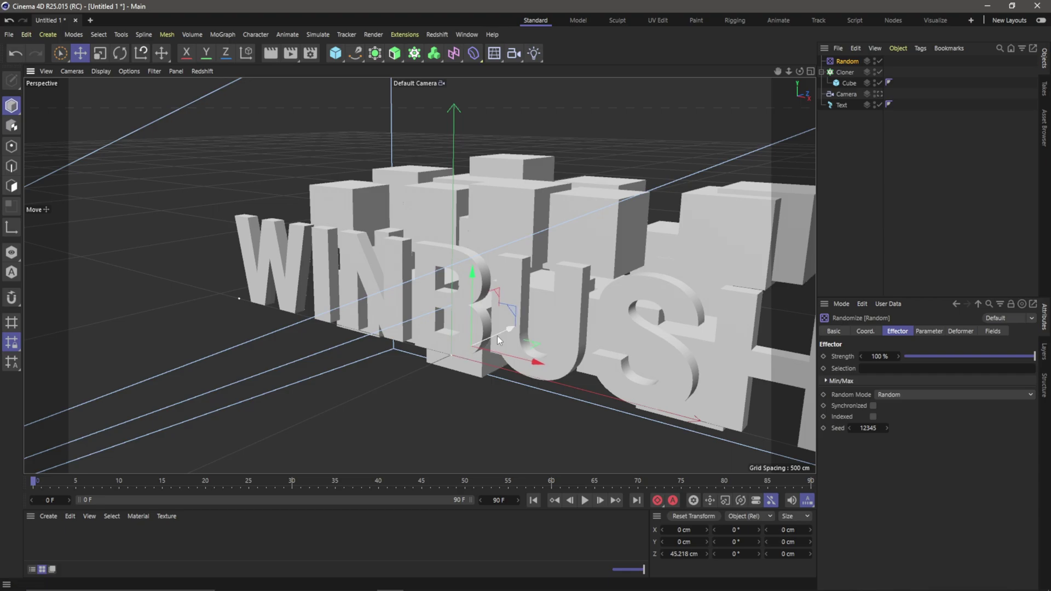
Widen the Cloner's X spacing to about 166 cm and move it nearer the text, to about Z 186 cm.
left_click(845, 72)
left_click_drag(561, 253, 571, 255)
mouse_move(572, 256)
left_mouse_down("alt")
mouse_move(534, 324)
mouse_move(461, 314)
mouse_move(748, 264)
mouse_move(583, 326)
mouse_move(498, 350)
mouse_move(505, 336)
mouse_move(406, 368)
left_mouse_up("alt")
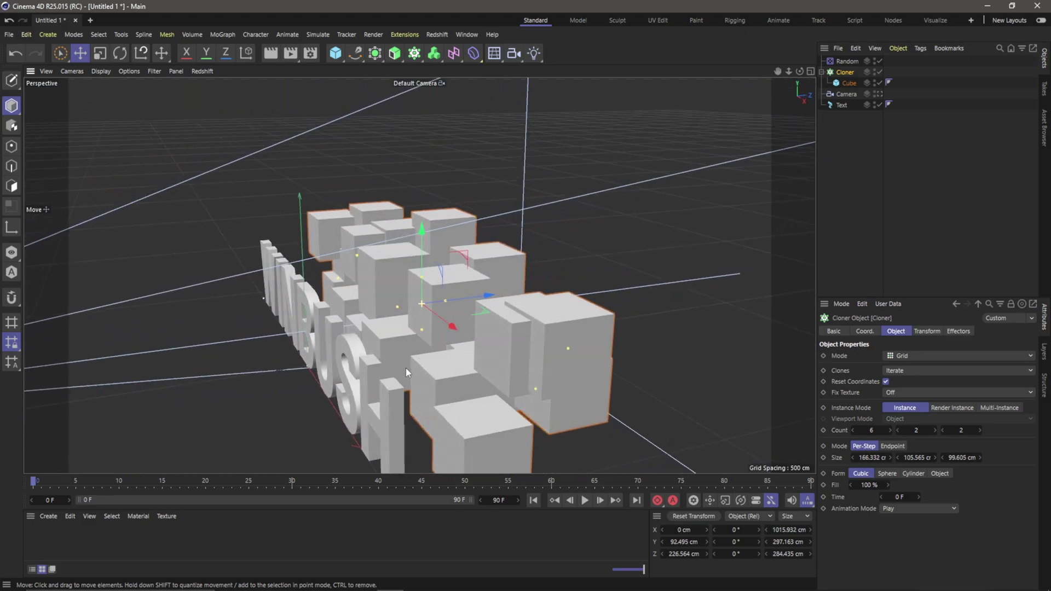
left_click_drag(462, 294, 558, 296)
Create a new material and replace its default specular with a GGX reflectance layer.
double_click(51, 543)
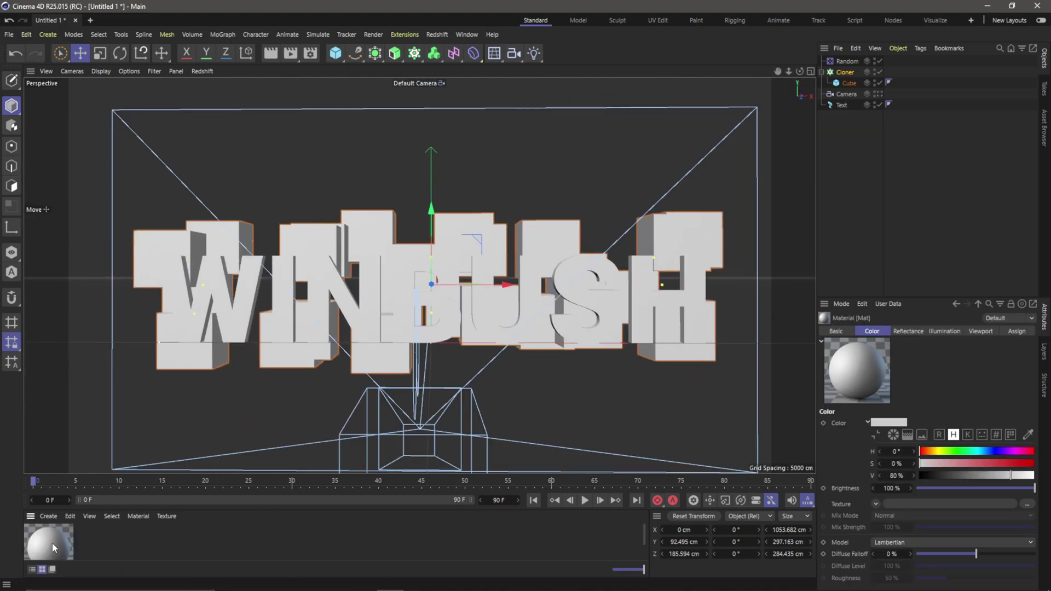
double_click(51, 543)
left_click(79, 352)
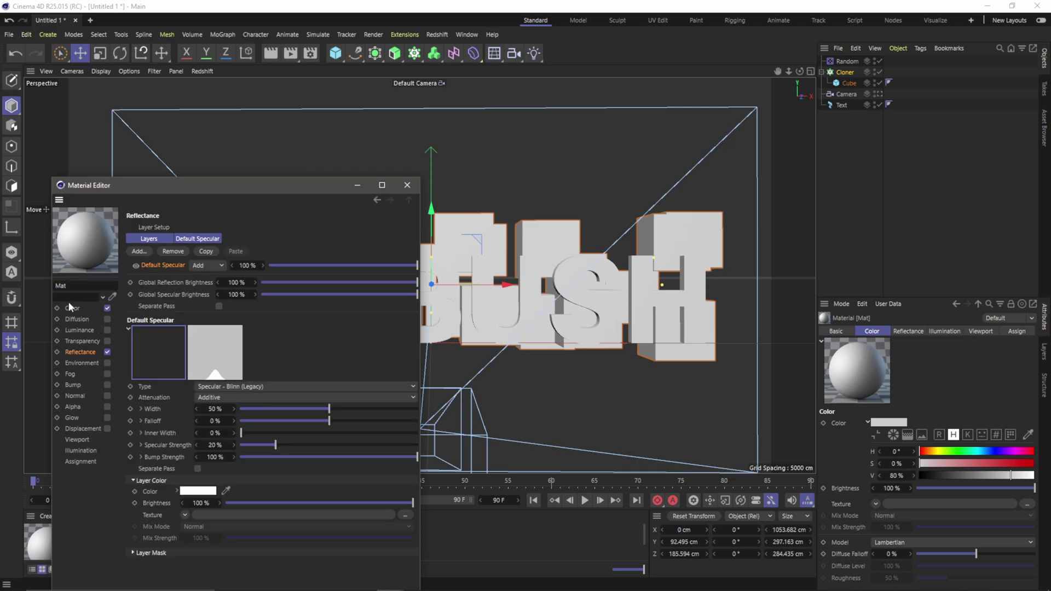
left_click(183, 251)
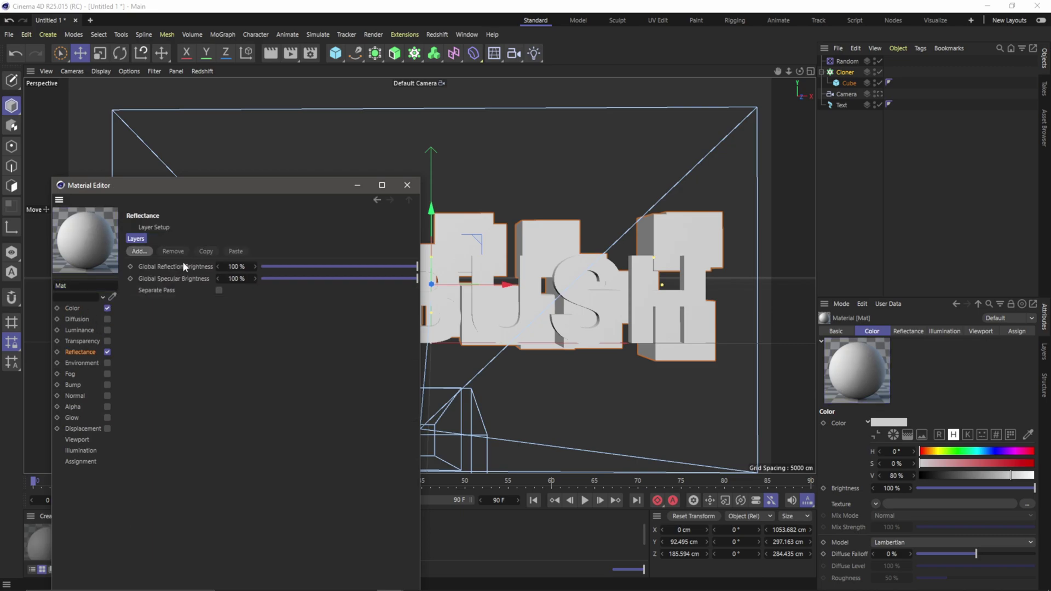
left_click(137, 251)
left_click(165, 282)
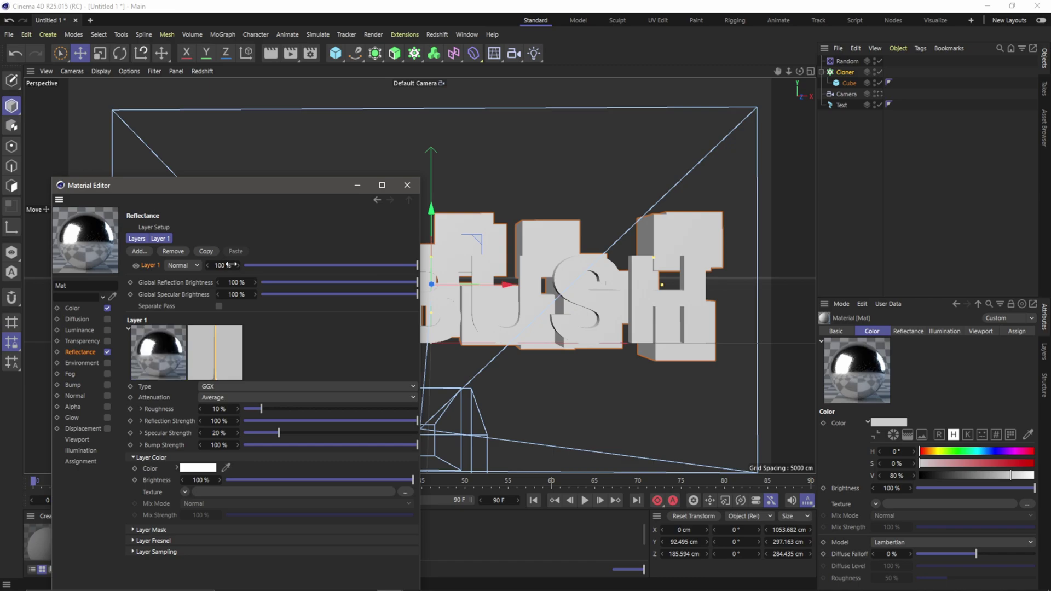
Set the material's color to blue at H 224°, S 100%, V 100% and apply it to the Text object.
left_click(73, 308)
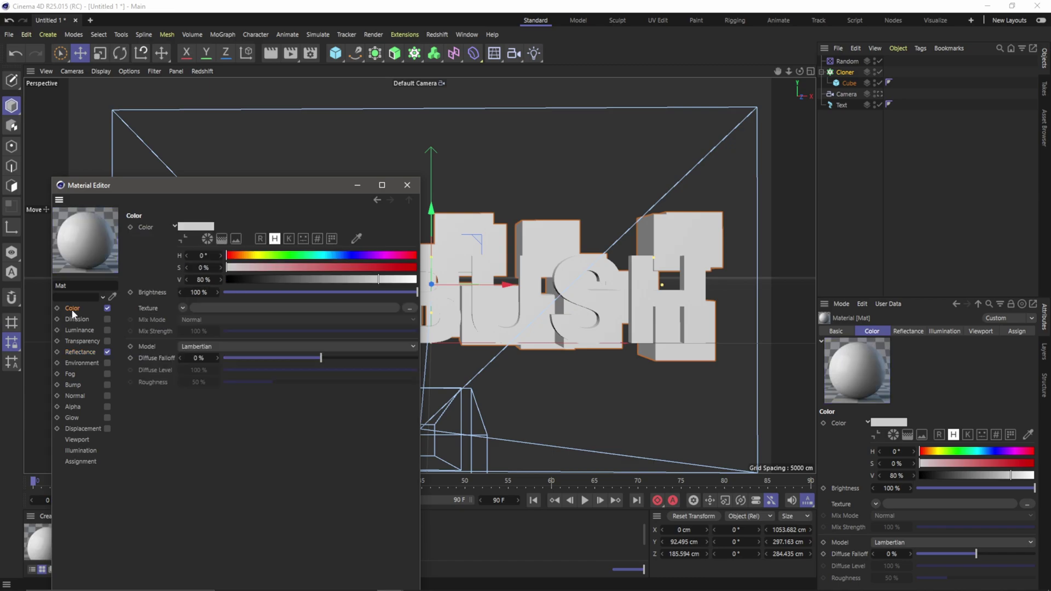
left_click(222, 239)
left_click(288, 253)
left_click_drag(296, 298, 300, 320)
left_click(407, 185)
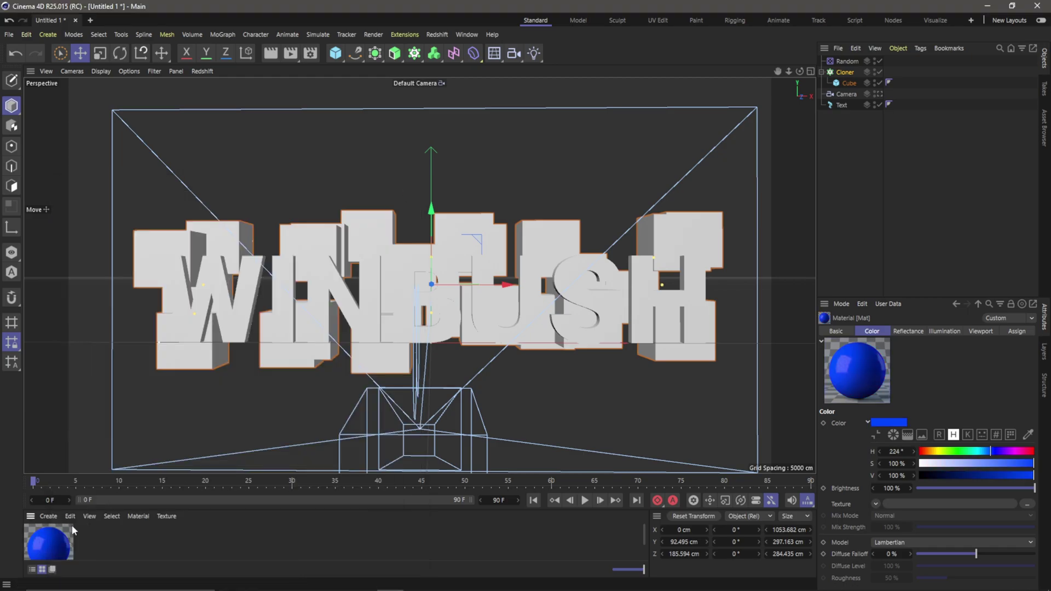
left_click_drag(843, 107, 846, 104)
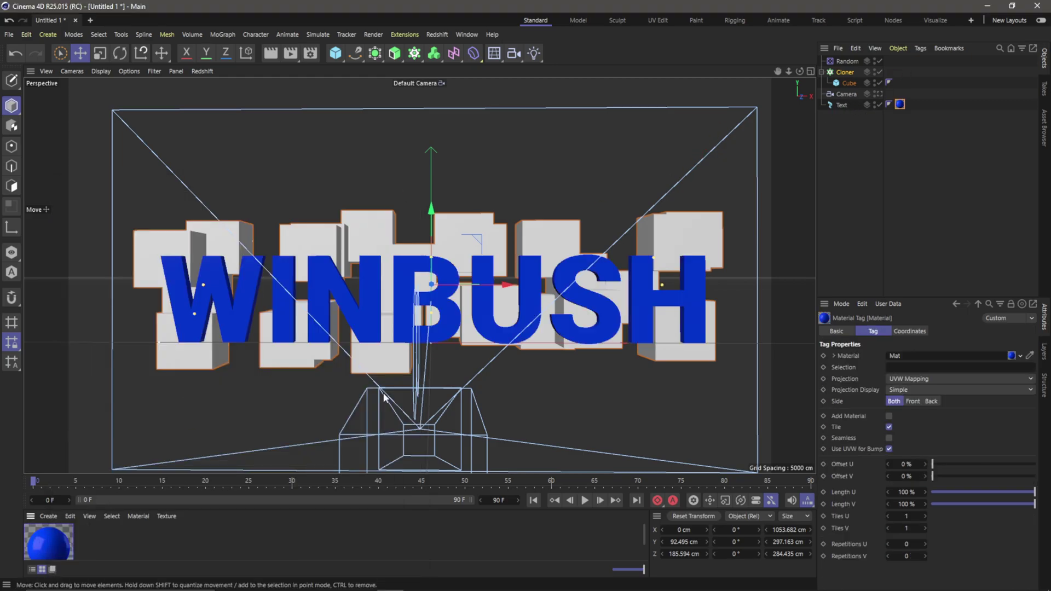
Duplicate the blue material and recolor the copy light blue at about H 204°, S 77%, V 100%.
left_click(150, 541)
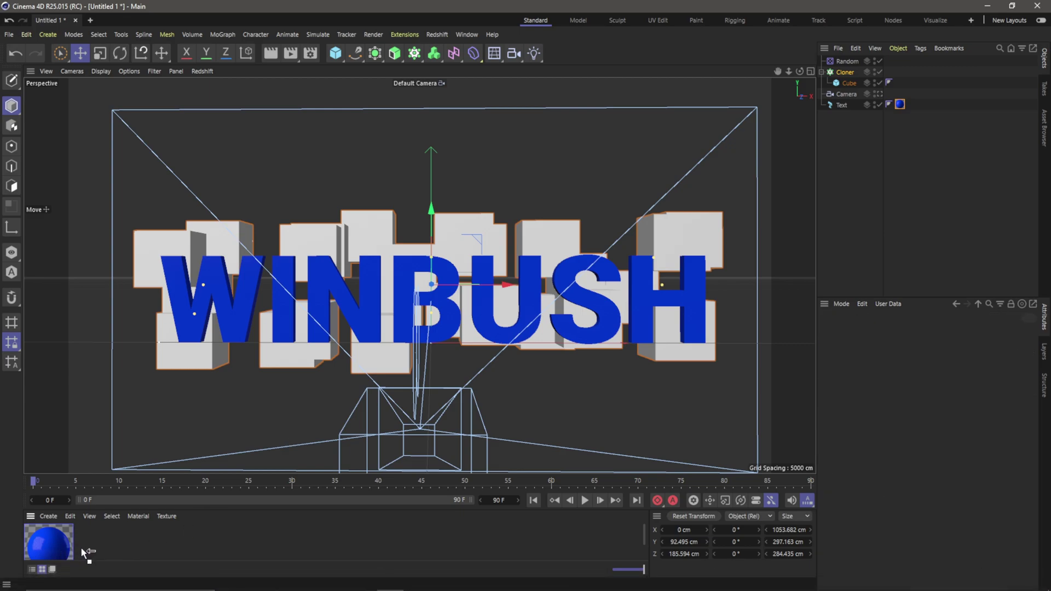
left_click_drag(85, 545, 158, 466, "ctrl")
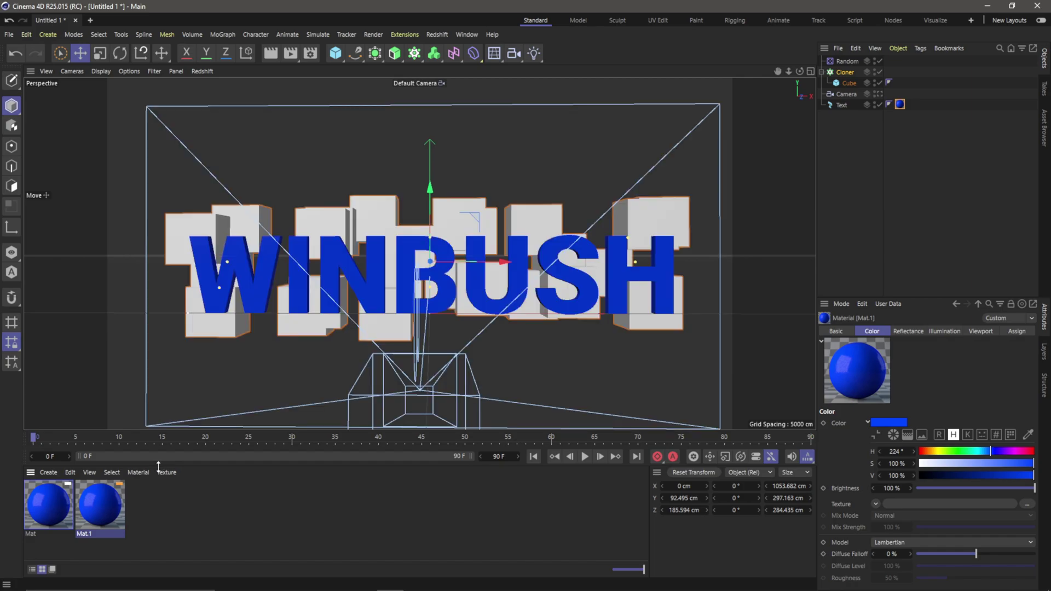
double_click(101, 517)
left_click_drag(293, 287, 312, 253)
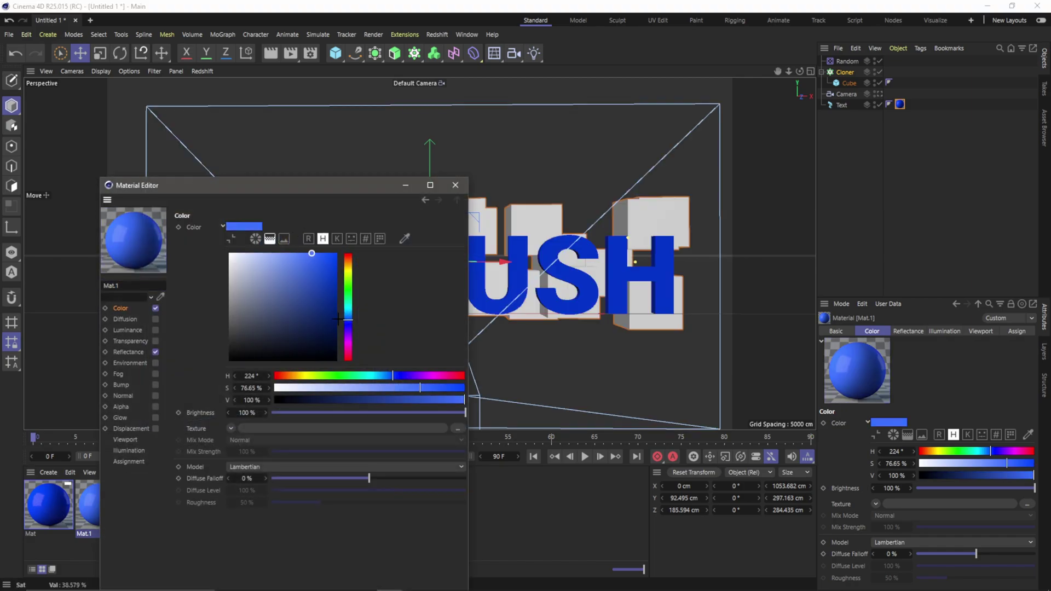
left_click_drag(352, 317, 354, 314)
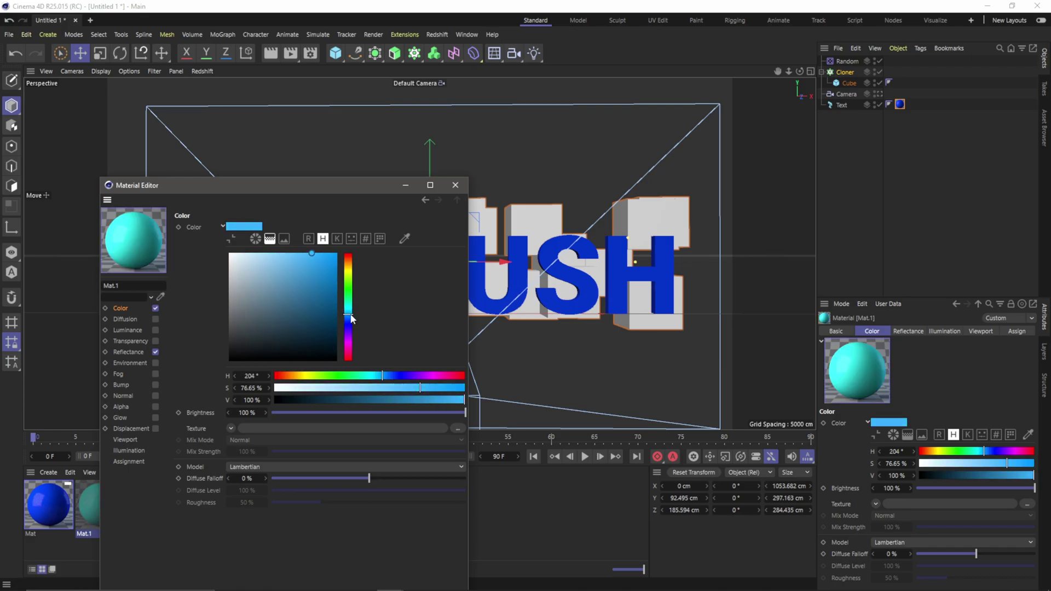
left_click(455, 185)
Apply the light blue material to the Cube and look through the scene Camera.
left_click_drag(120, 490, 851, 84)
left_click(736, 195)
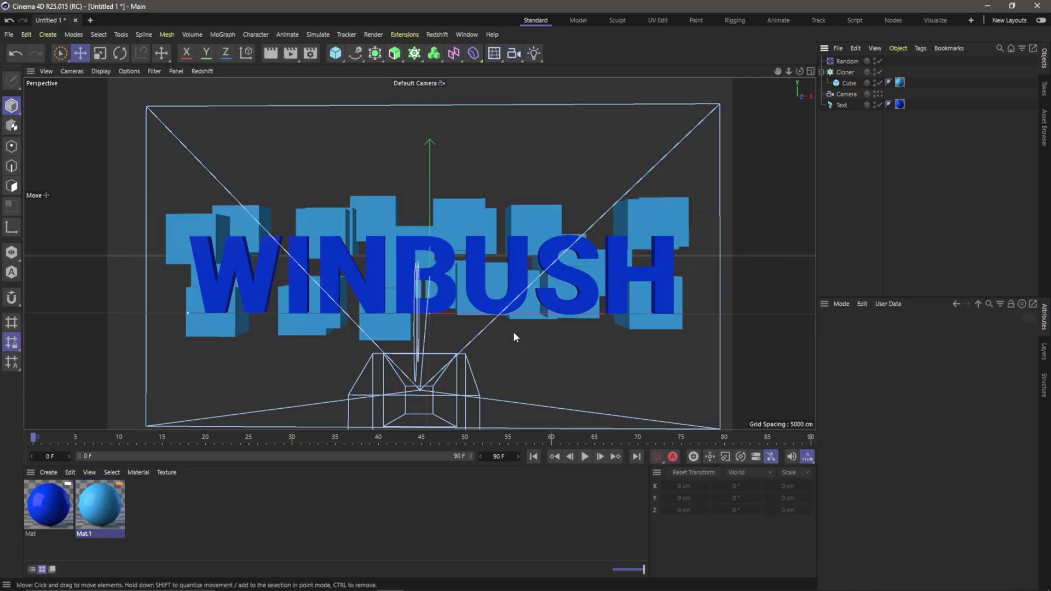
left_click_drag(513, 332, 520, 327, "alt")
left_click(878, 93)
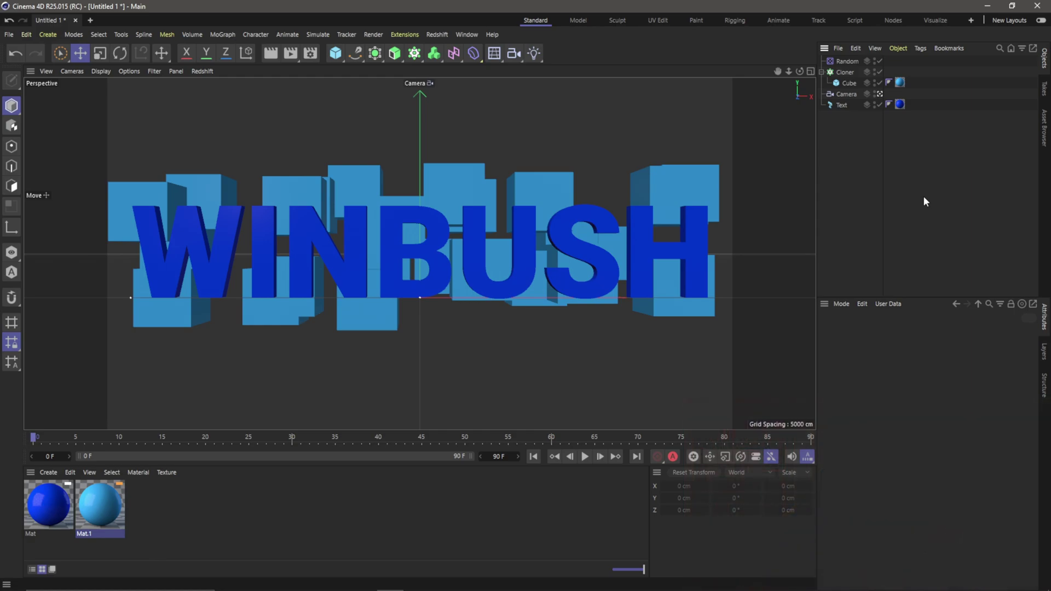
Undock the Takes manager, dock it between the viewport and the Object Manager, and widen it.
left_click(1044, 89)
right_click(1045, 93)
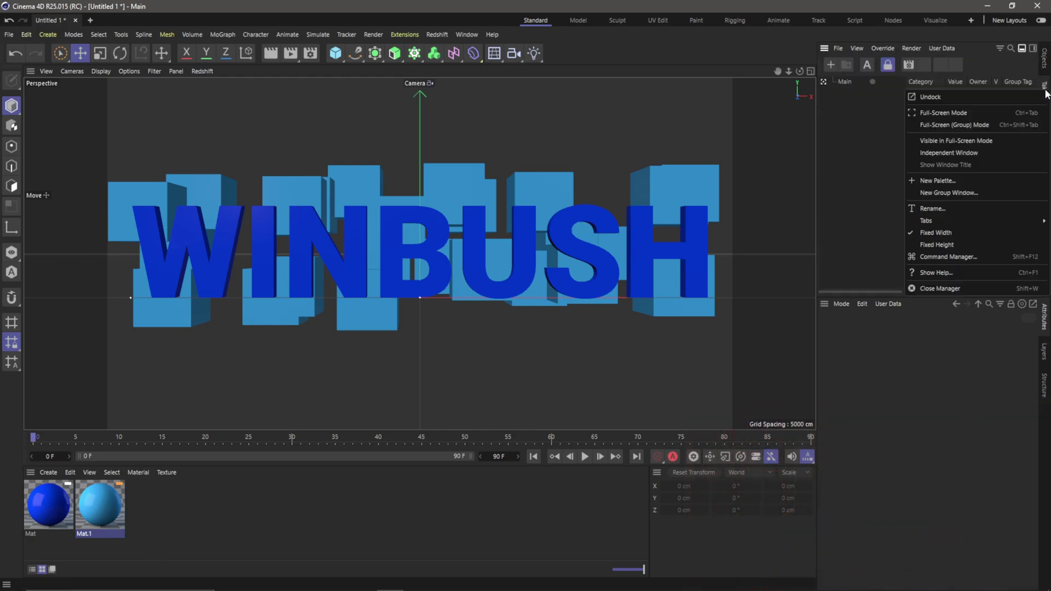
left_click(951, 94)
left_click_drag(904, 40, 574, 55)
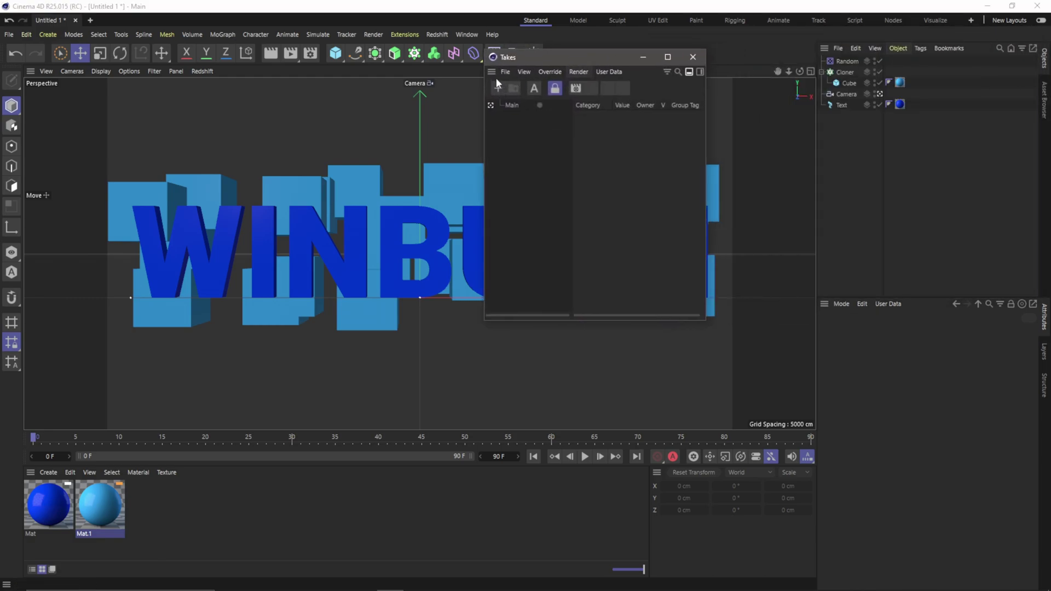
left_click_drag(767, 87, 814, 97)
left_click_drag(422, 117, 658, 117)
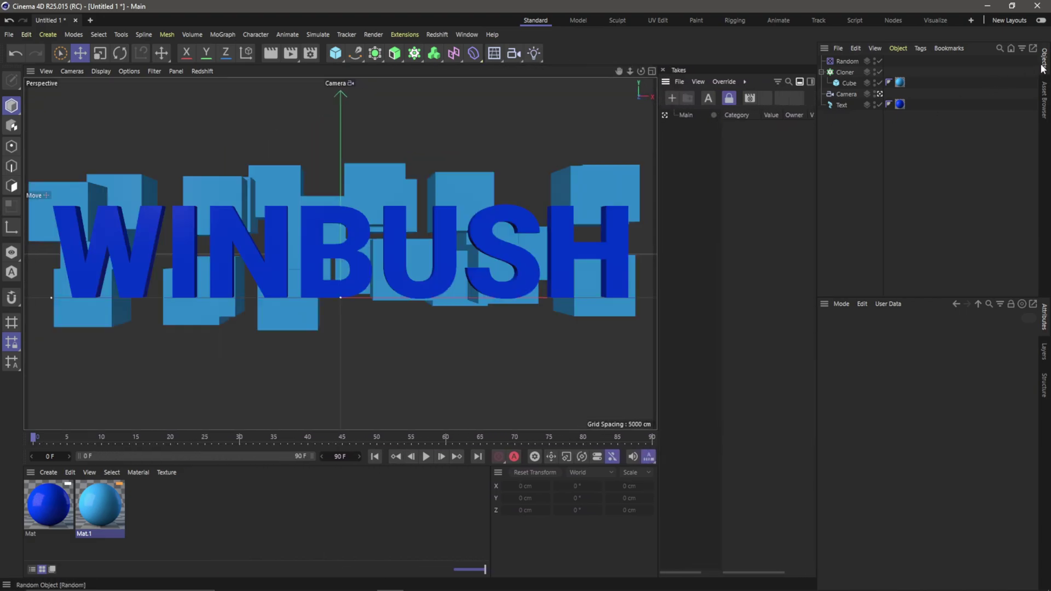
left_click_drag(660, 115, 640, 118)
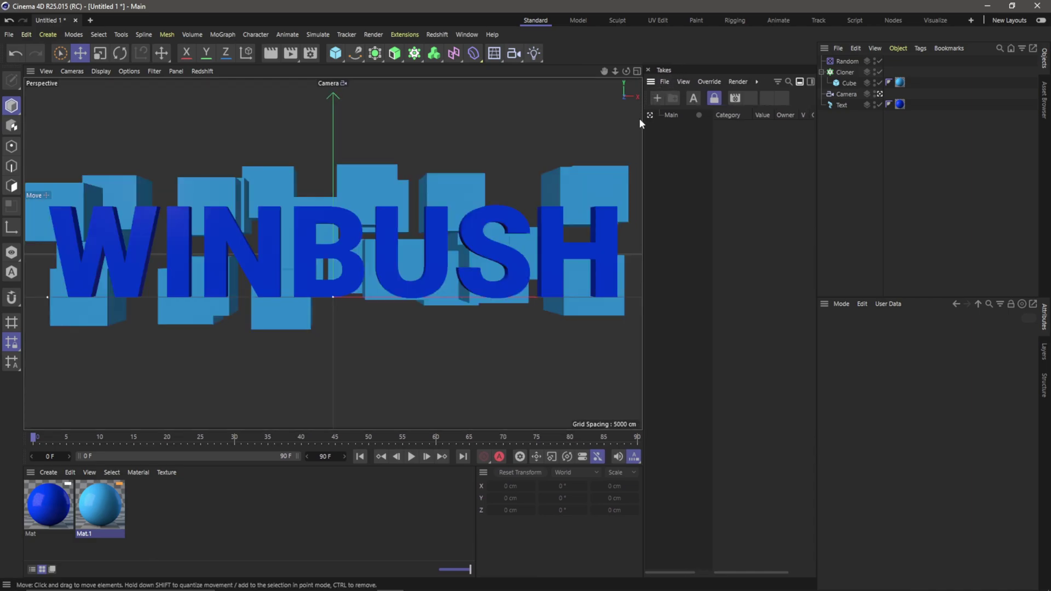
Add a new take and override the Text object's Depth in it, setting it to 30 cm.
left_click(657, 99)
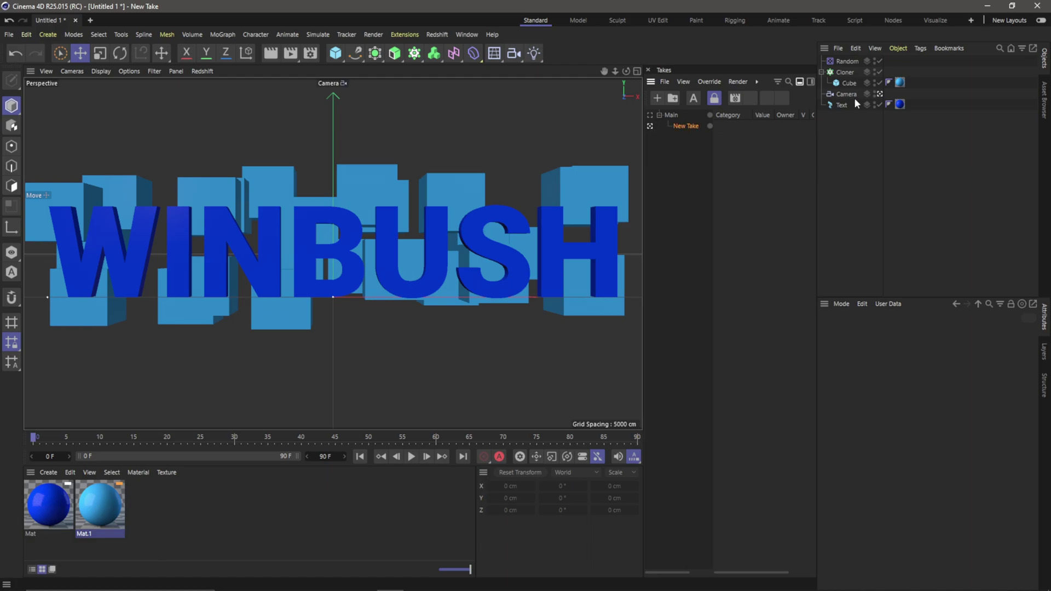
left_click(843, 106)
left_click_drag(941, 300, 941, 151)
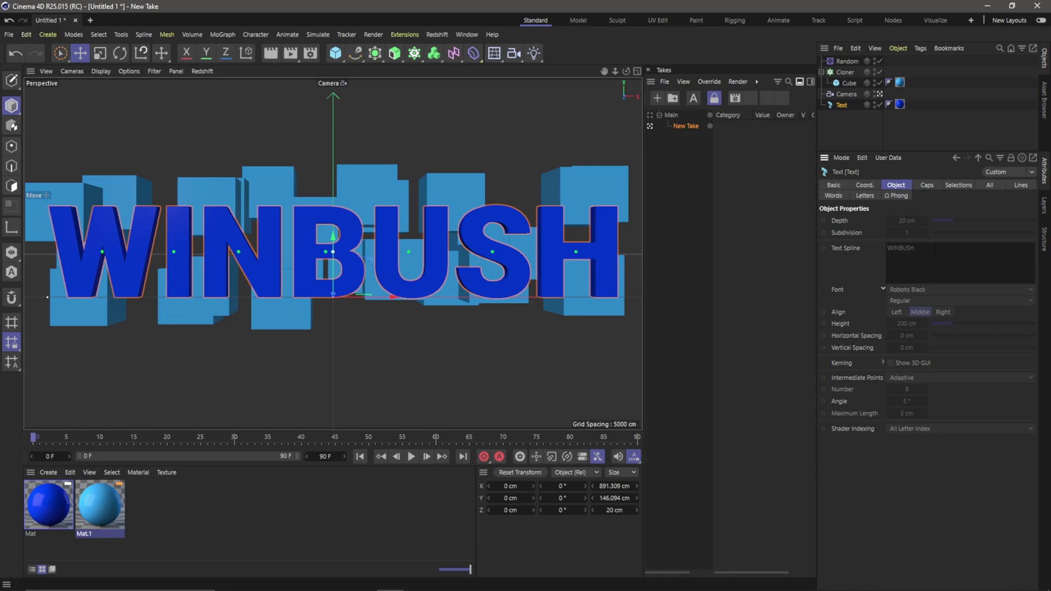
right_click(838, 221)
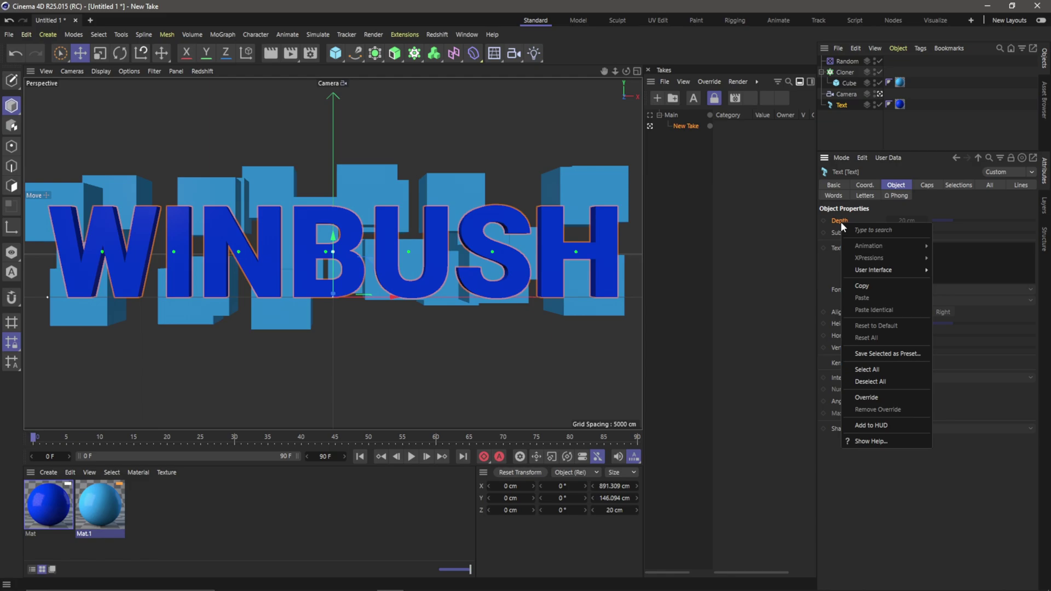
left_click(876, 393)
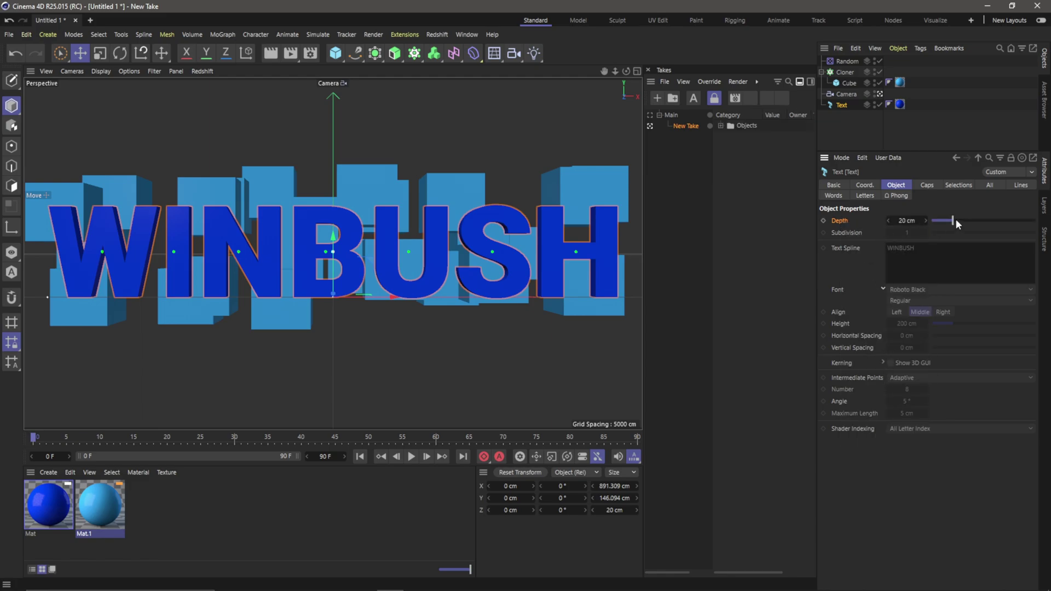
mouse_move(954, 221)
left_mouse_down()
mouse_move(975, 219)
mouse_move(959, 221)
left_mouse_up()
left_click(907, 220)
key("BackSpace")
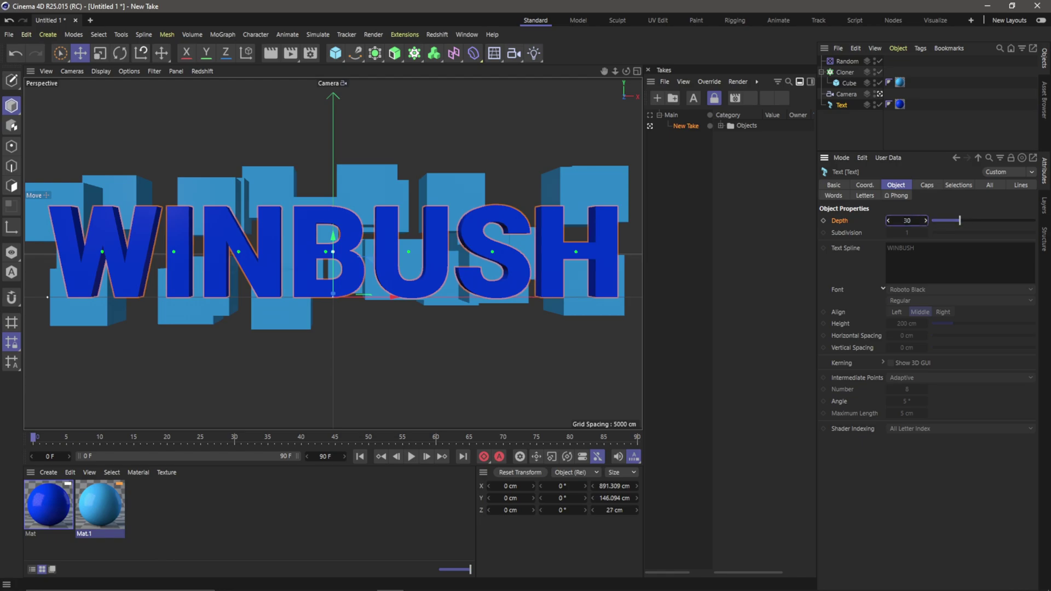
key("Return")
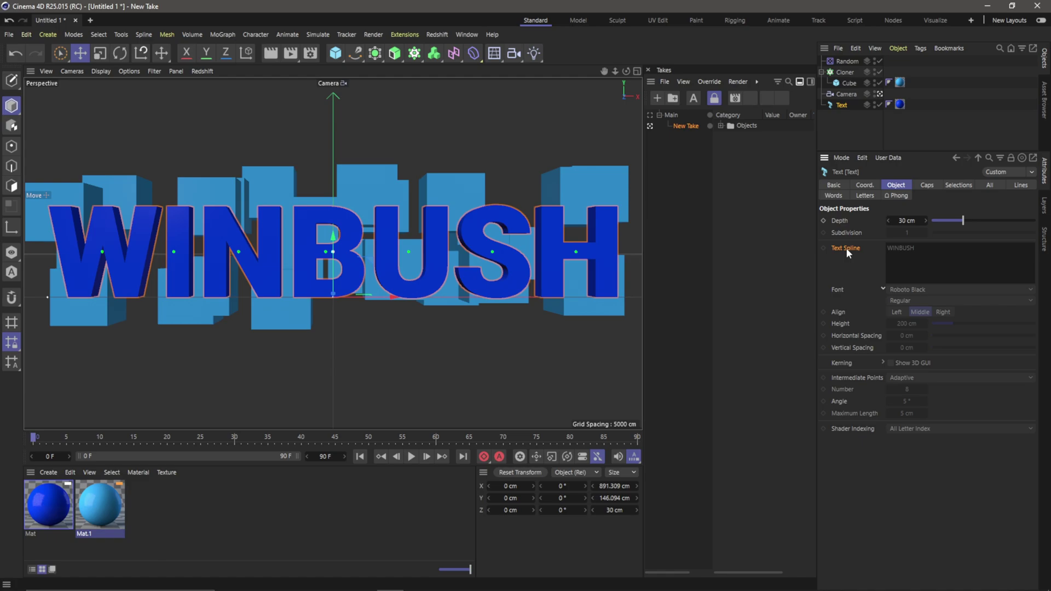
Override the Text object's Text Spline and Horizontal Spacing in the new take, setting the spacing to 5 cm.
right_click(846, 248)
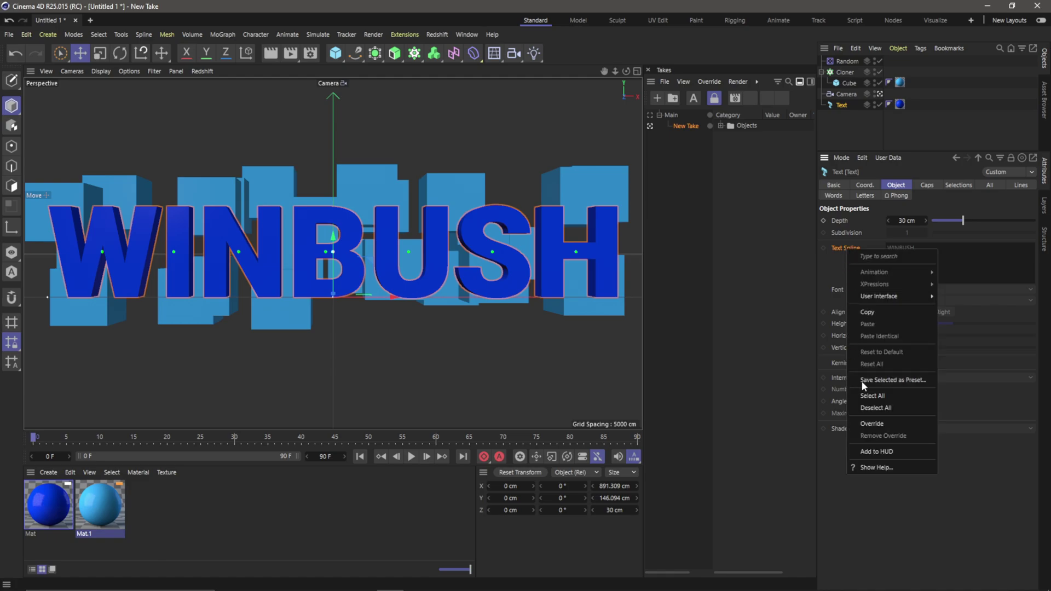
left_click(874, 419)
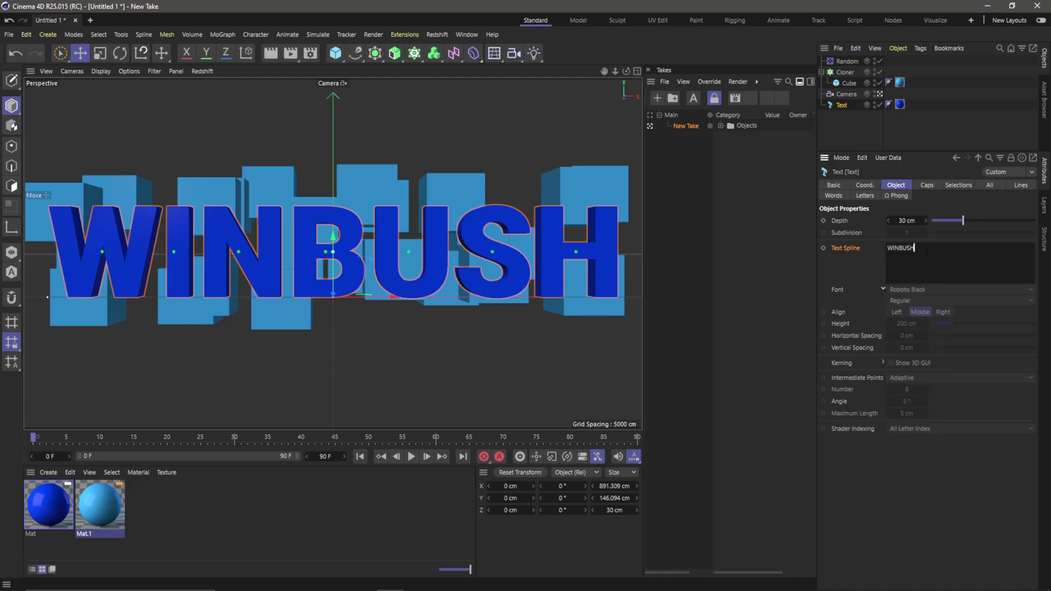
right_click(843, 336)
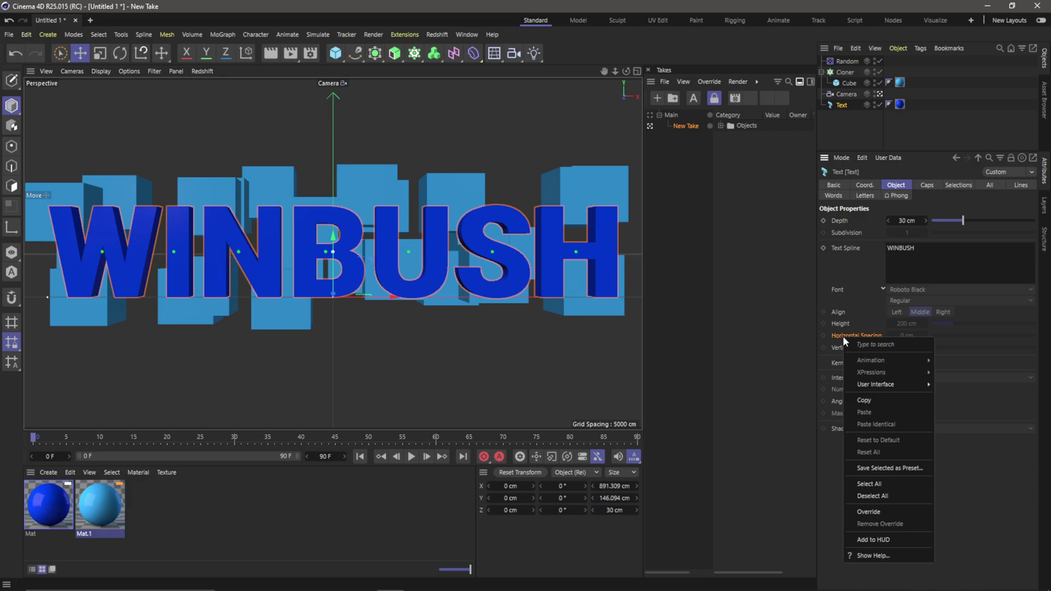
left_click(870, 513)
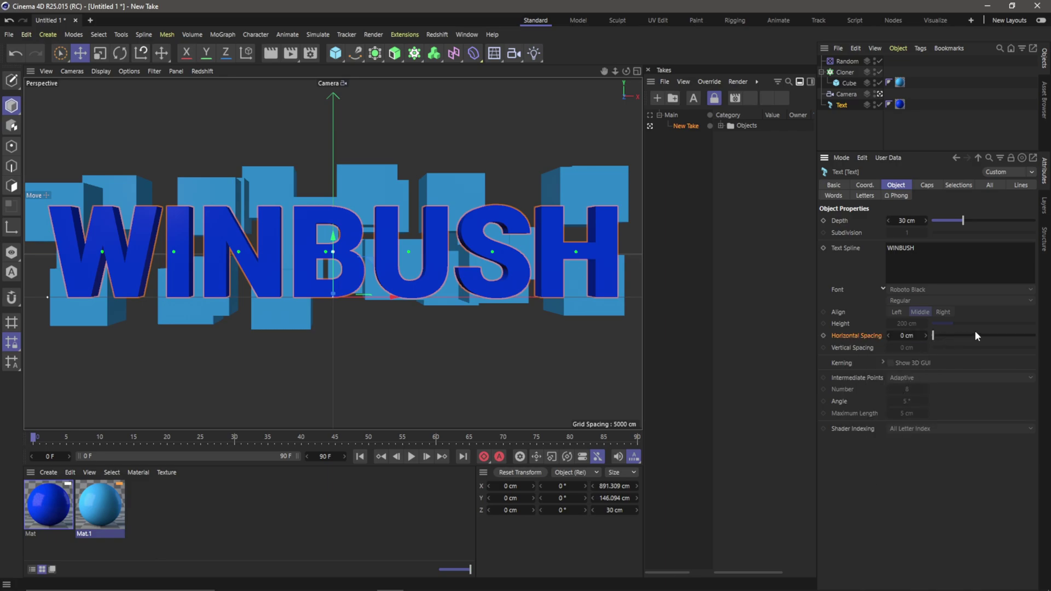
left_click_drag(951, 335, 938, 335)
type("5")
key("Return")
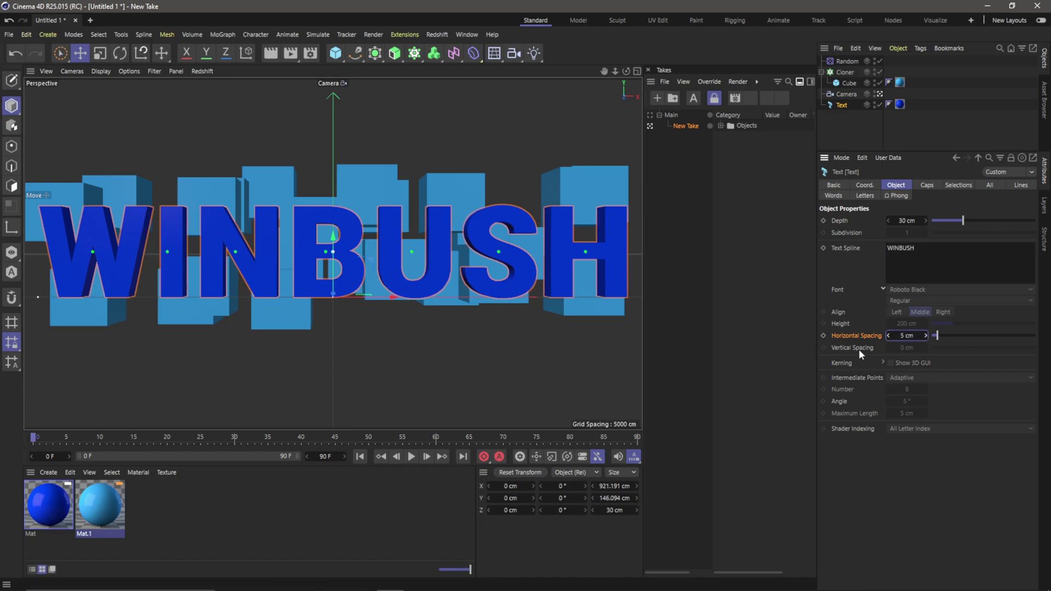
Override the Cloner's grid Size in the new take.
left_click(844, 72)
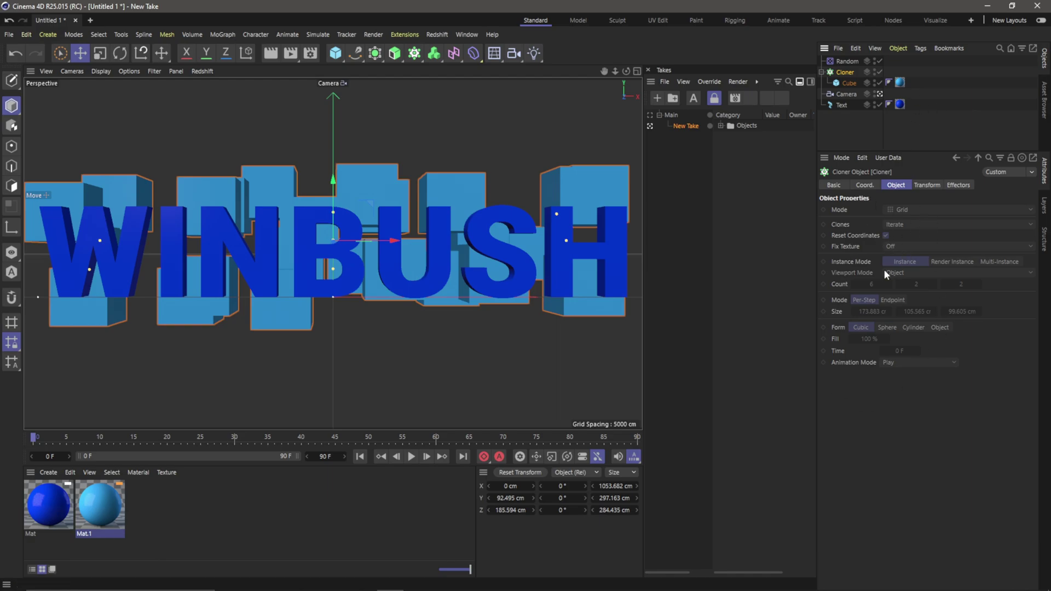
right_click(836, 312)
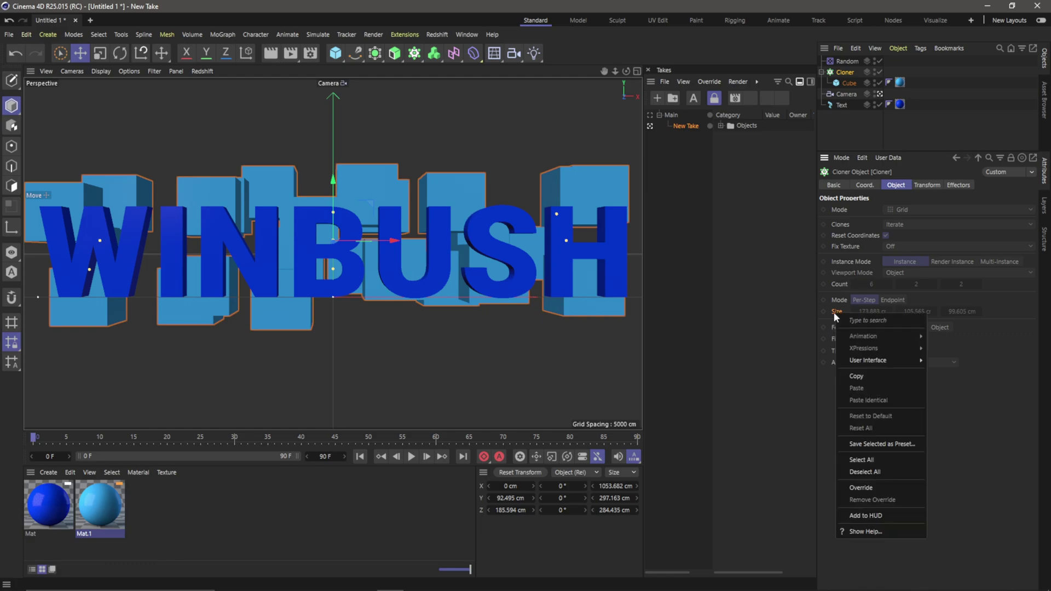
left_click(873, 488)
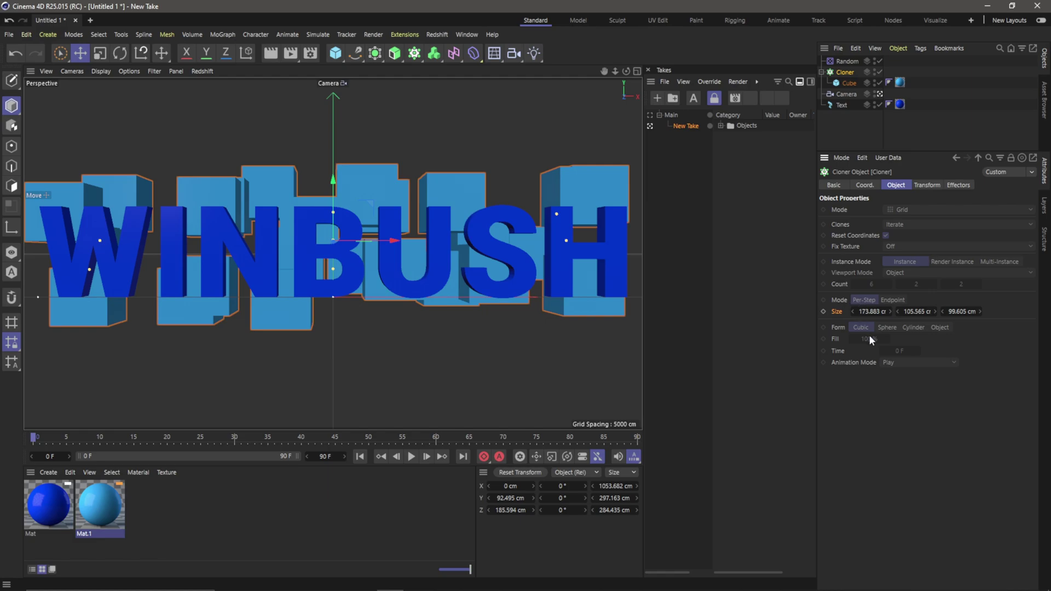
Override the Cube's Fillet and Fillet Radius in the new take, enabling the fillet with a 3 cm radius.
left_click(849, 82)
right_click(842, 297)
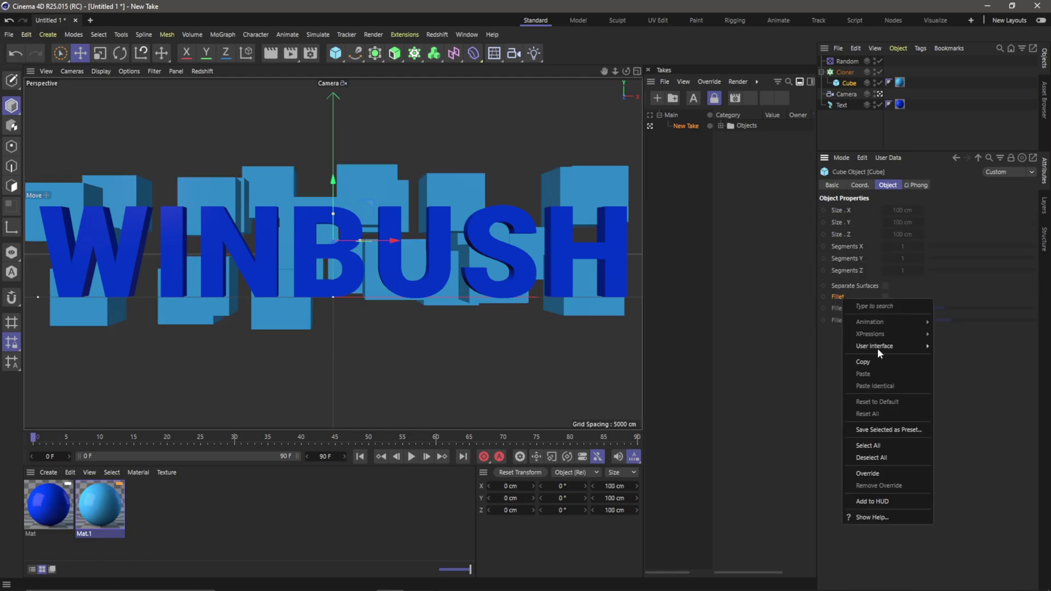
left_click(875, 473)
right_click(846, 308)
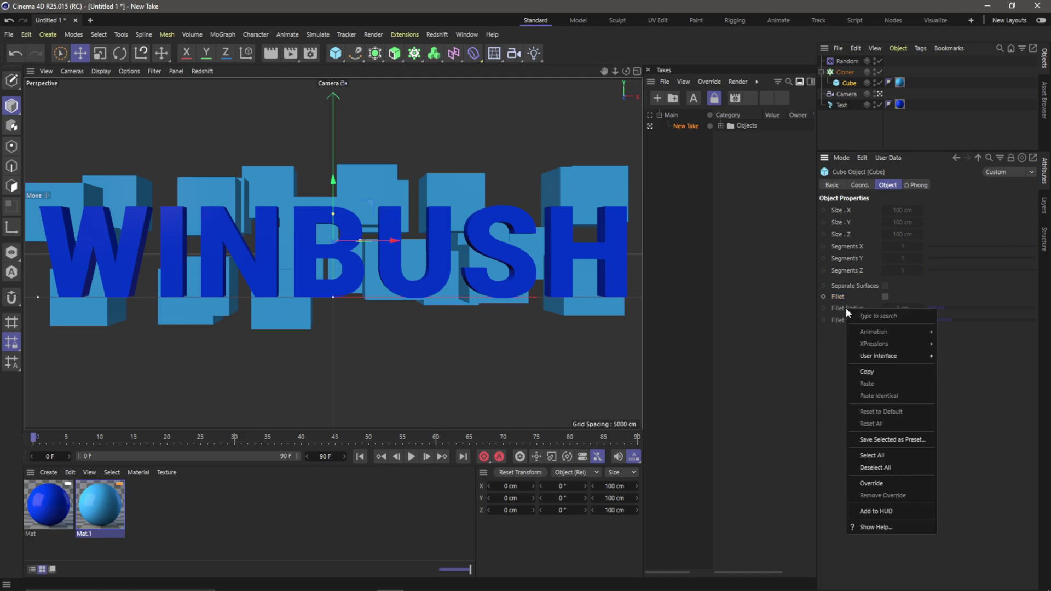
left_click(882, 483)
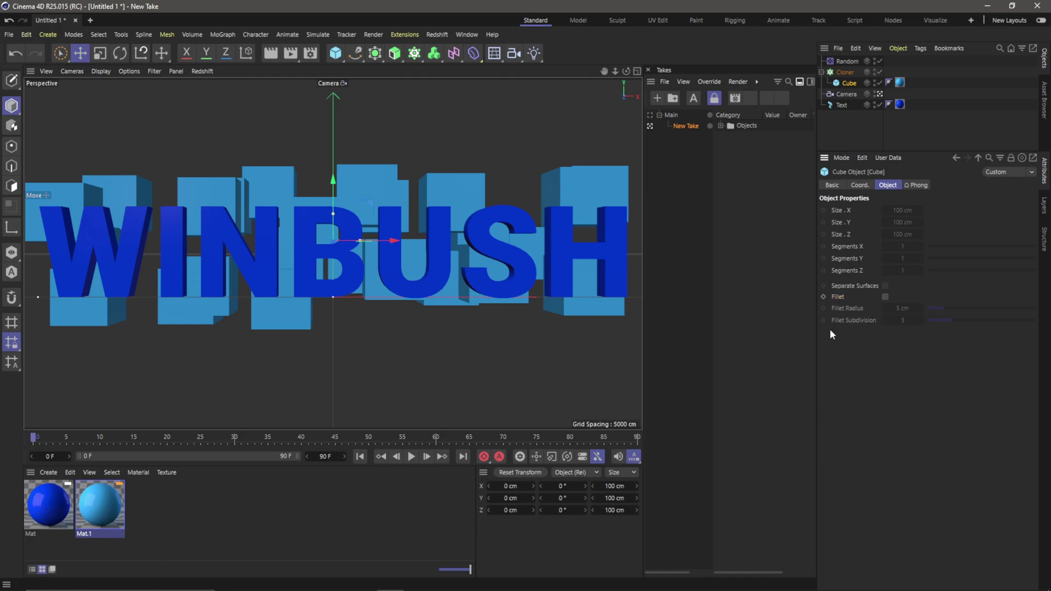
right_click(842, 310)
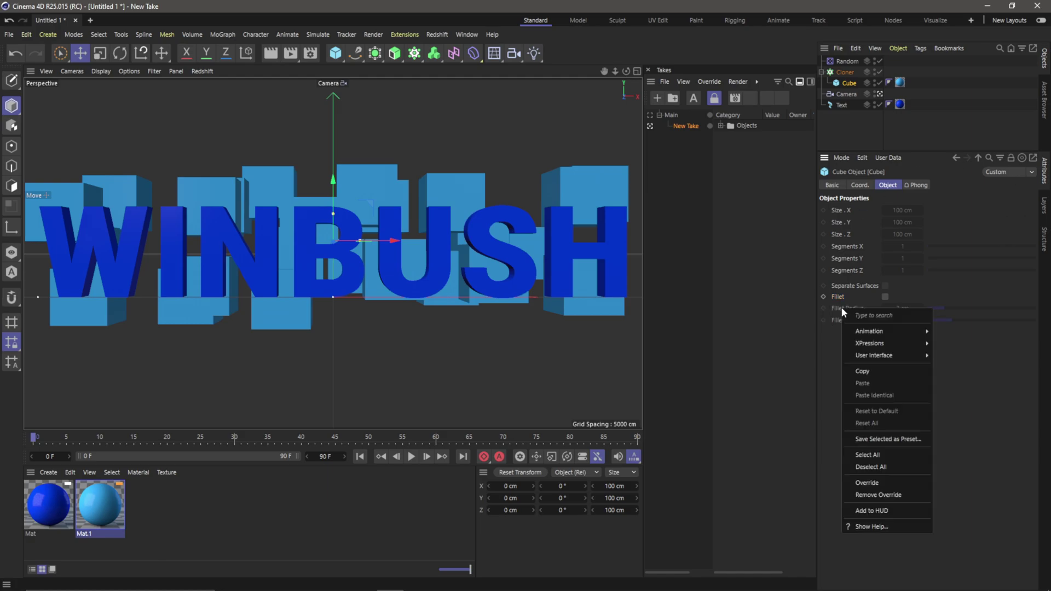
left_click(866, 483)
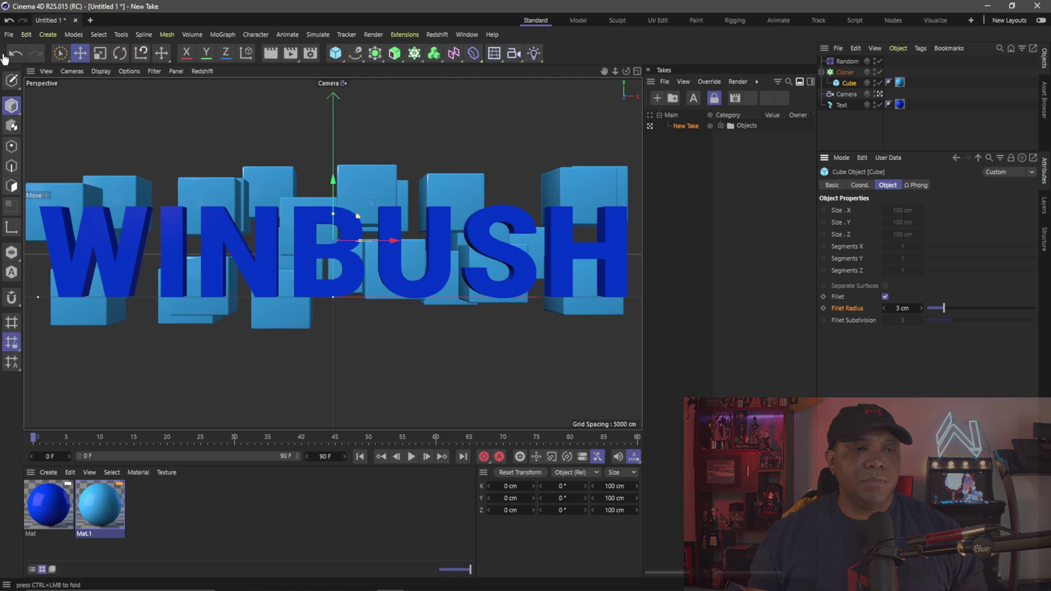
Save the project as TextExample in the UE folder on the Desktop.
left_click(9, 34)
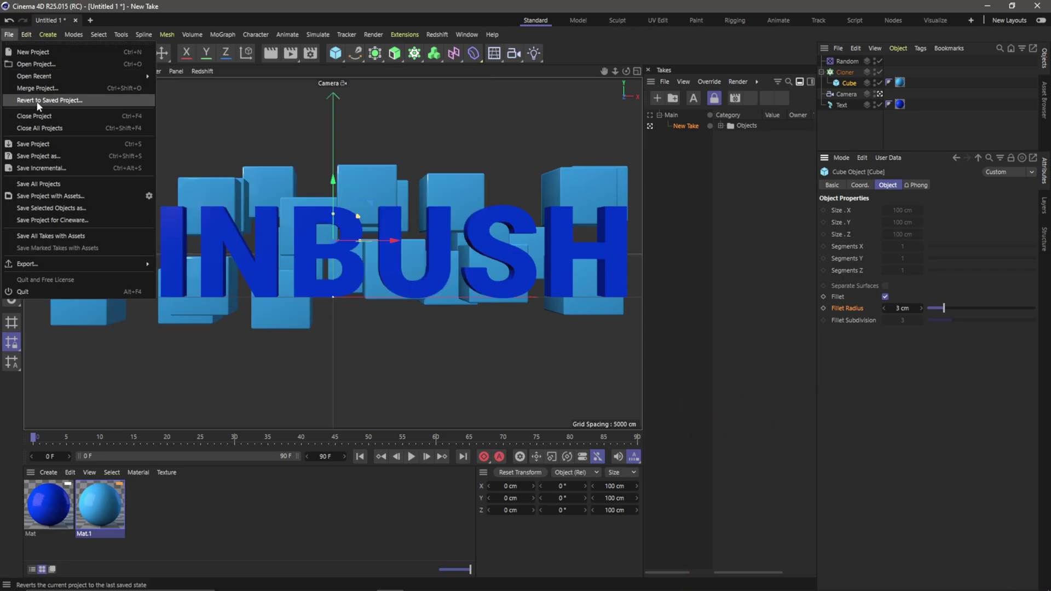
left_click(72, 156)
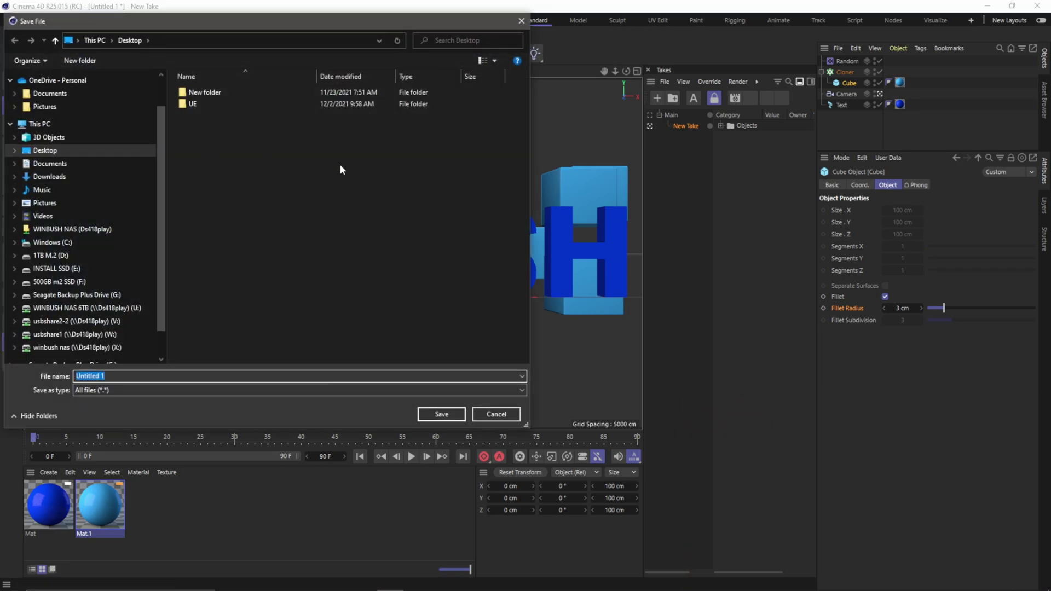
left_click(201, 106)
double_click(192, 104)
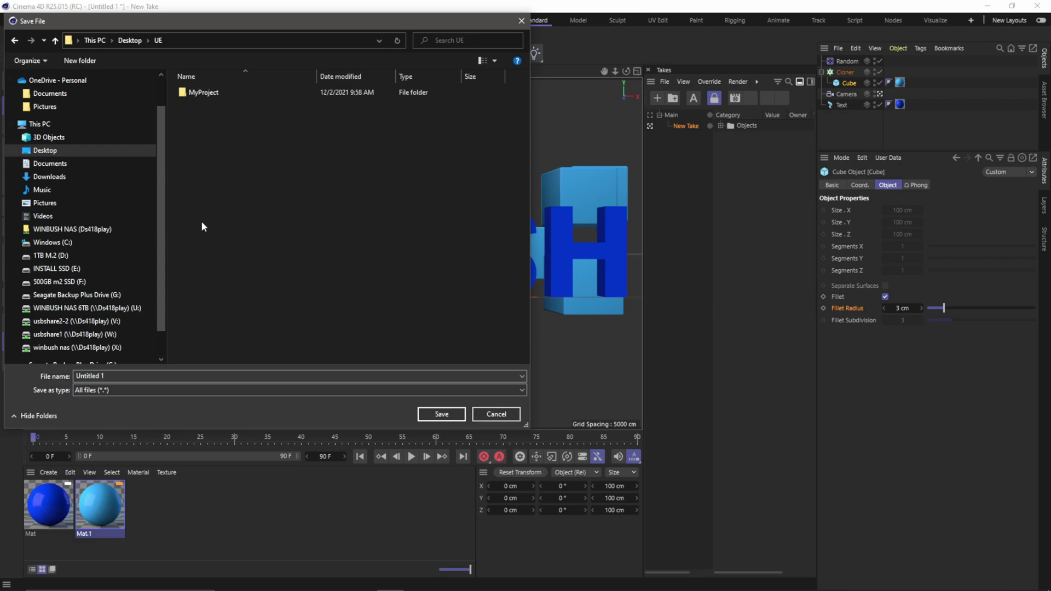
type("TextExample")
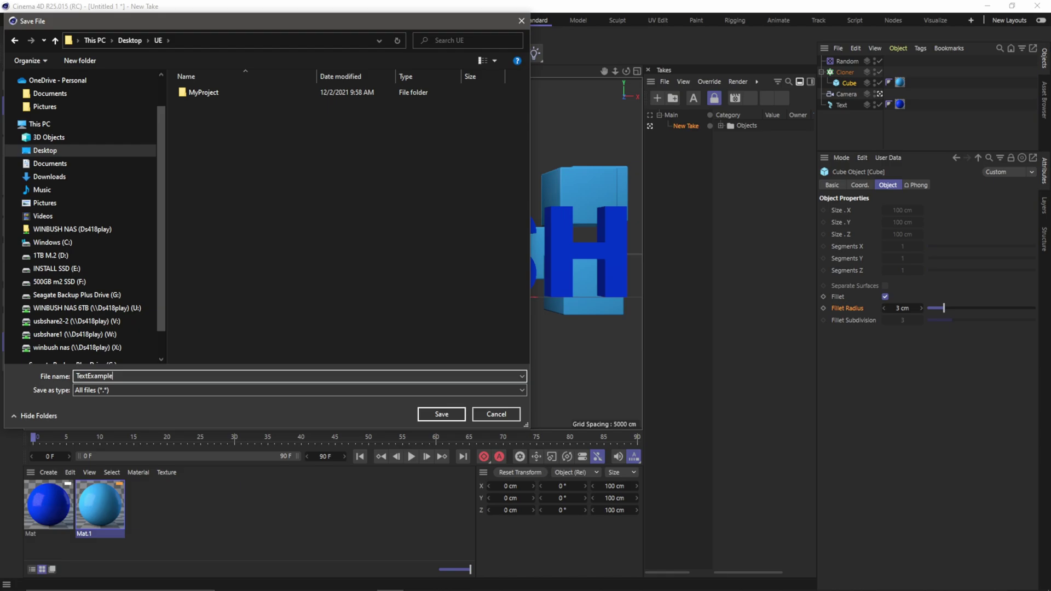
key("Return")
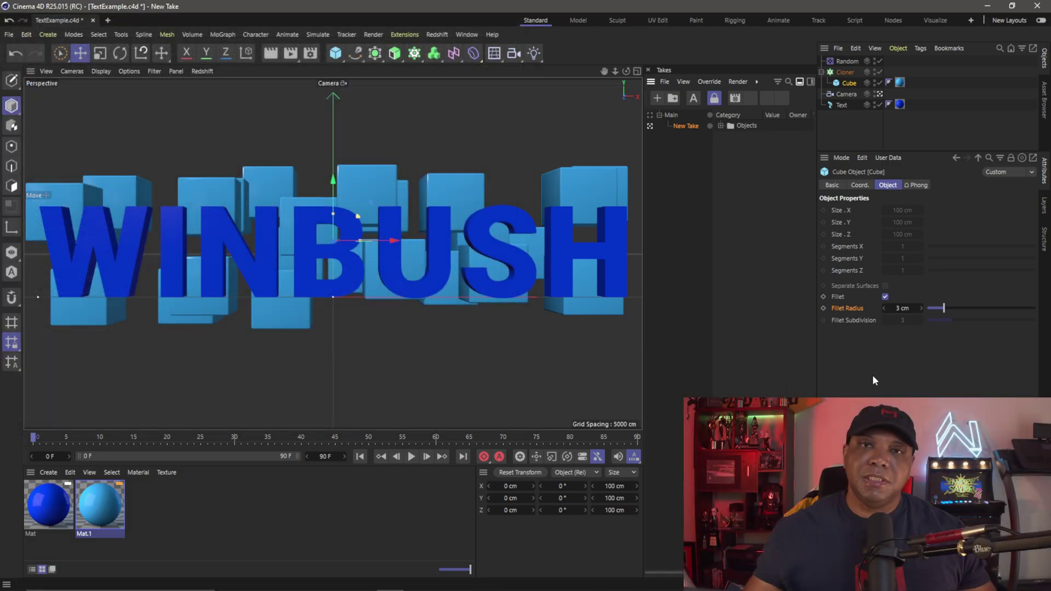
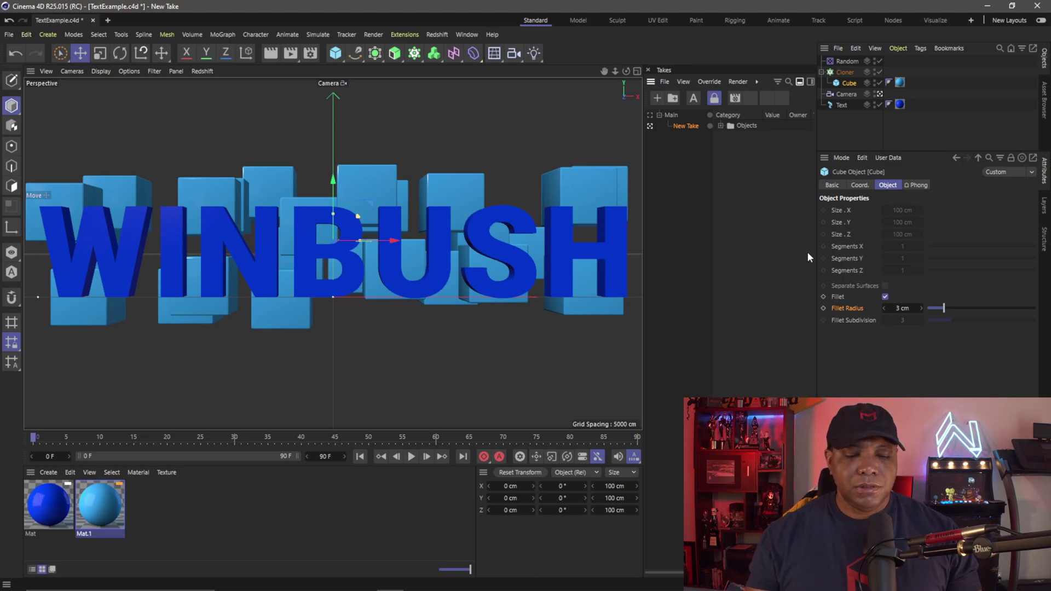
Switch to Unreal Engine and delete the Floor and Player Start actors from the level.
key("super")
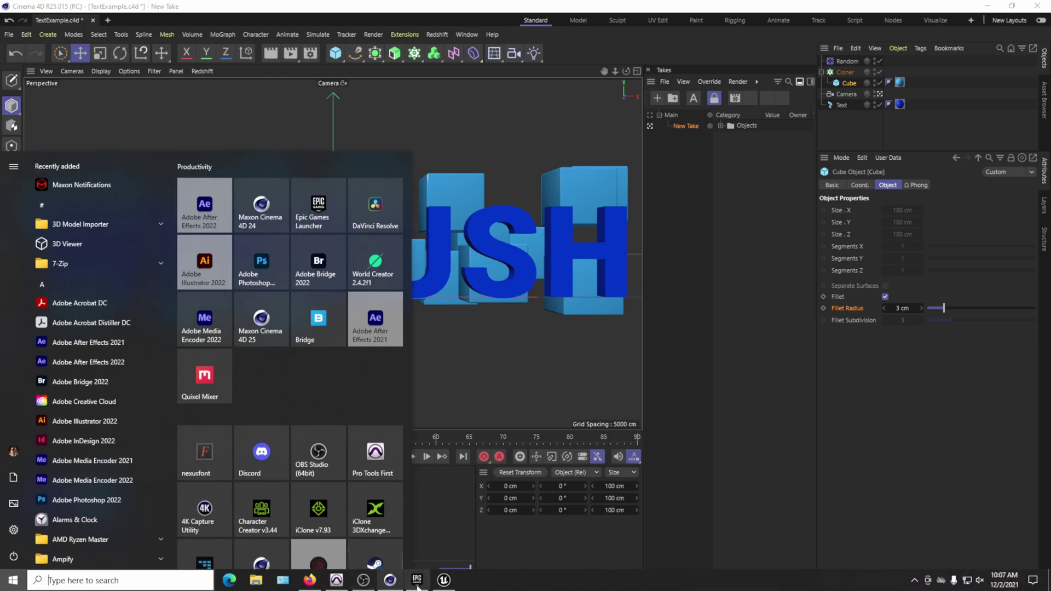
left_click(444, 580)
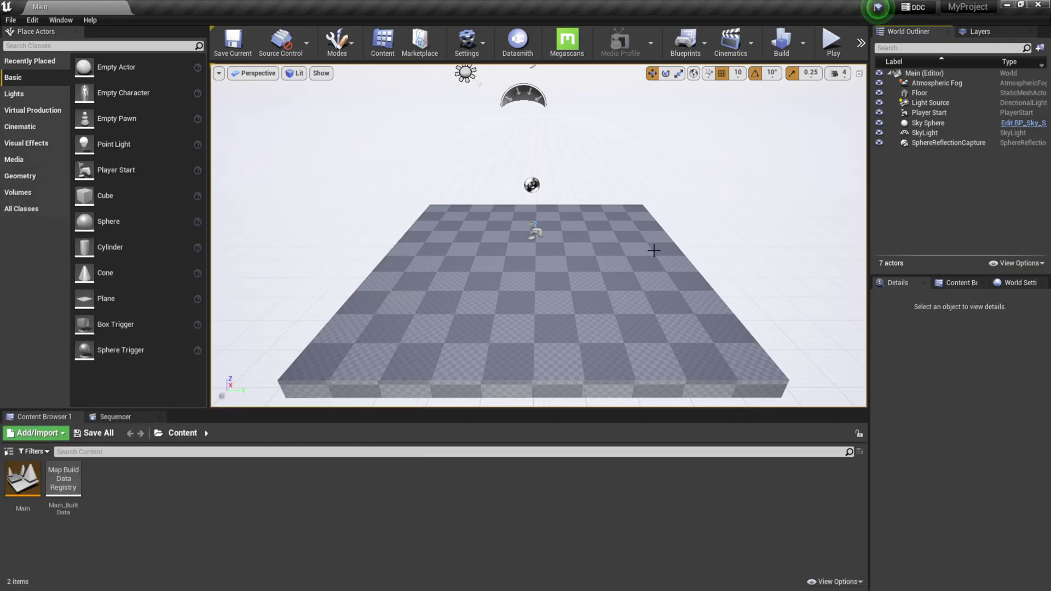
left_click(599, 250)
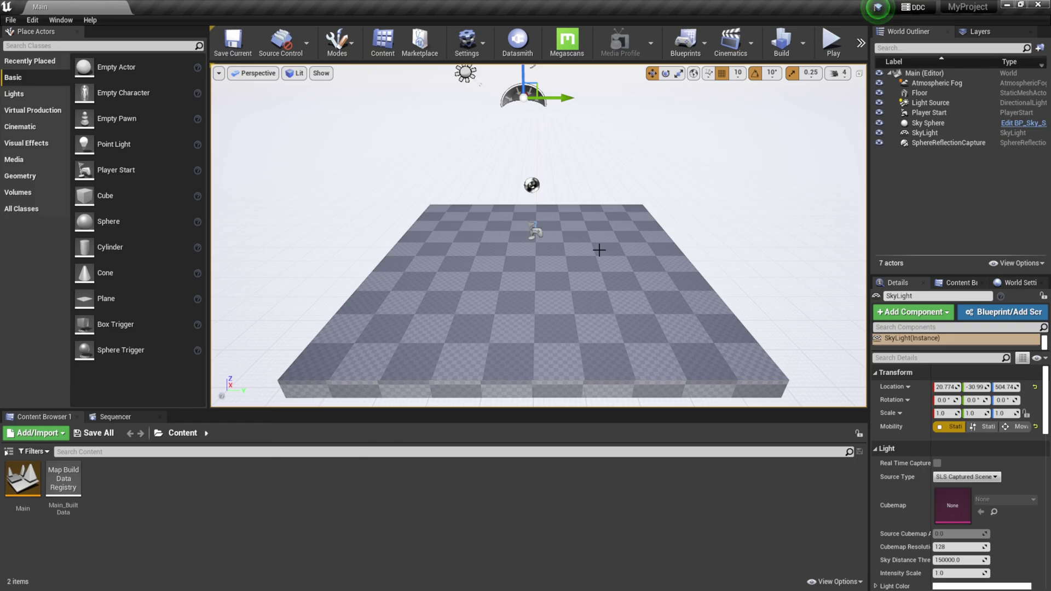
left_click(586, 284)
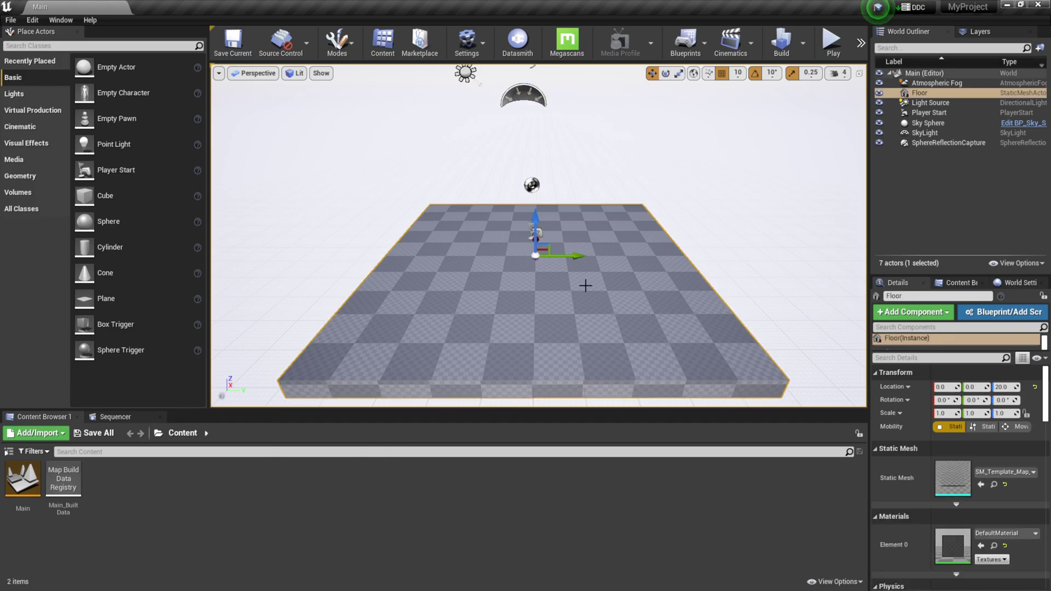
key("Delete")
left_click(536, 232)
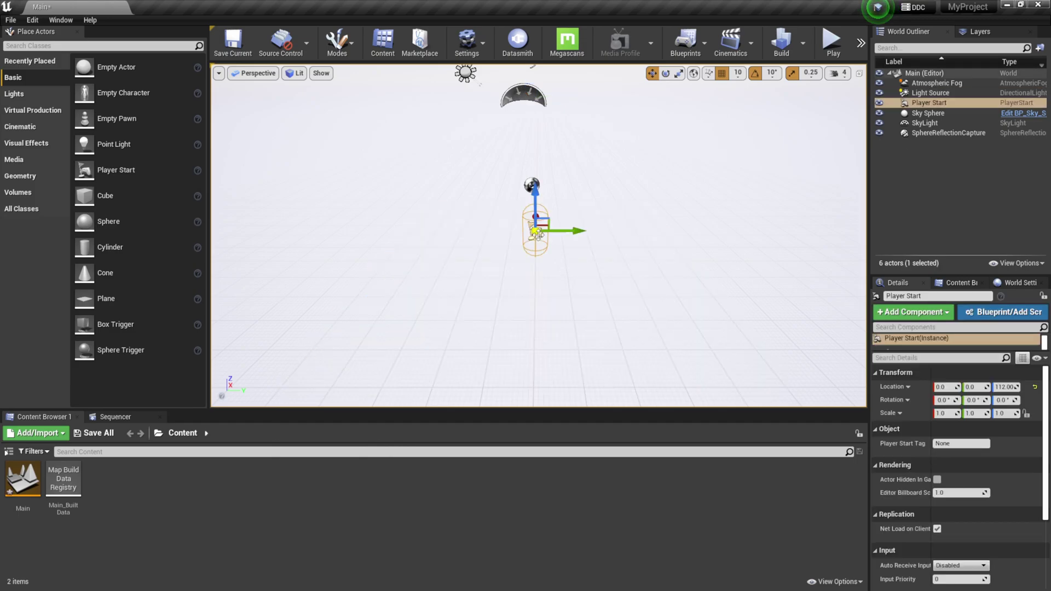
key("Delete")
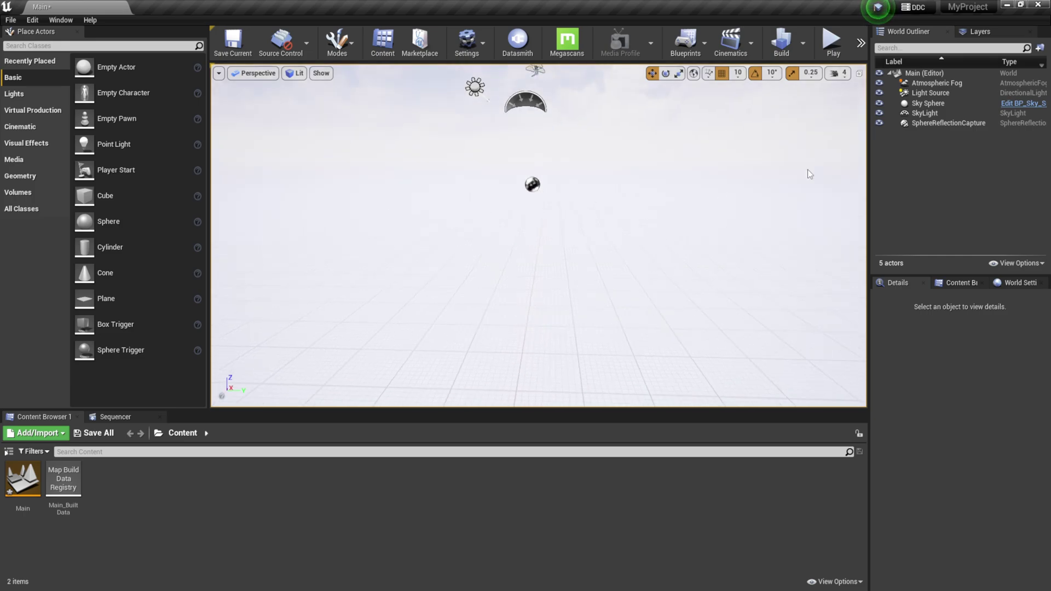
Delete the Sky Sphere and Atmospheric Fog actors from the level.
left_click(929, 103)
key("Delete")
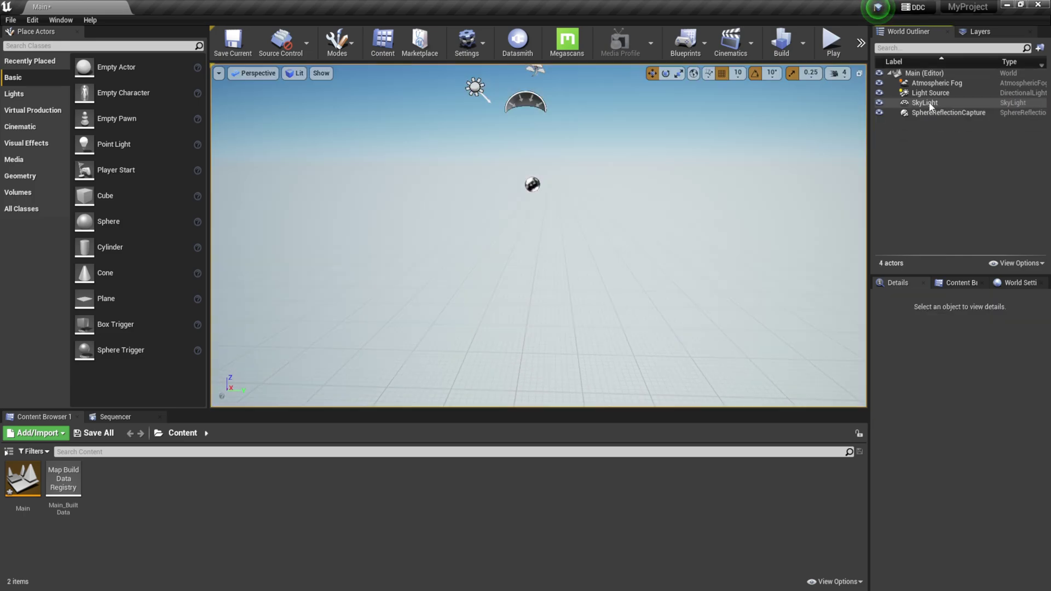
left_click(924, 73)
left_click(879, 82)
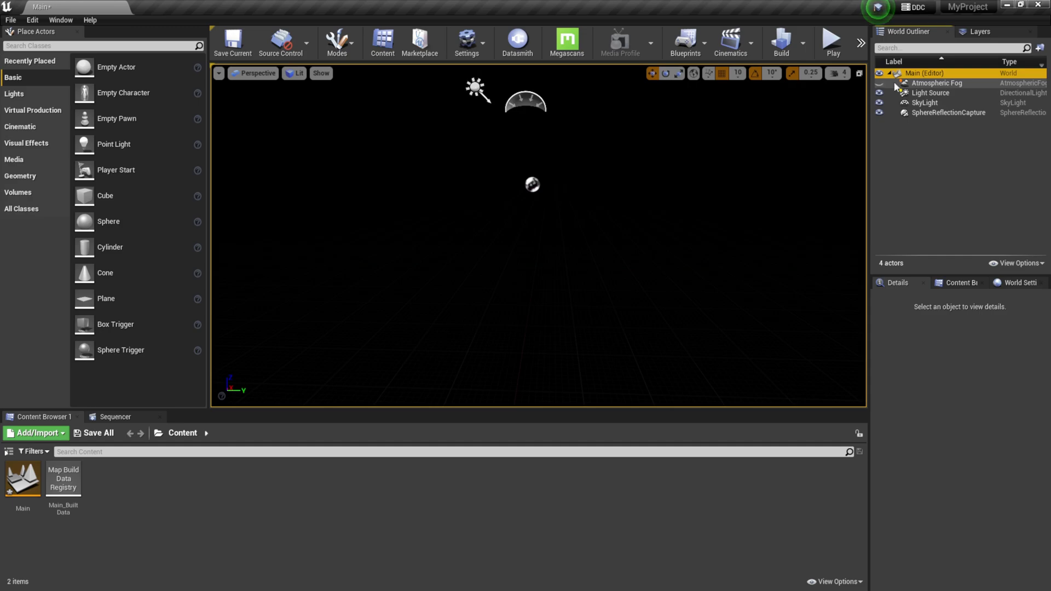
left_click(934, 87)
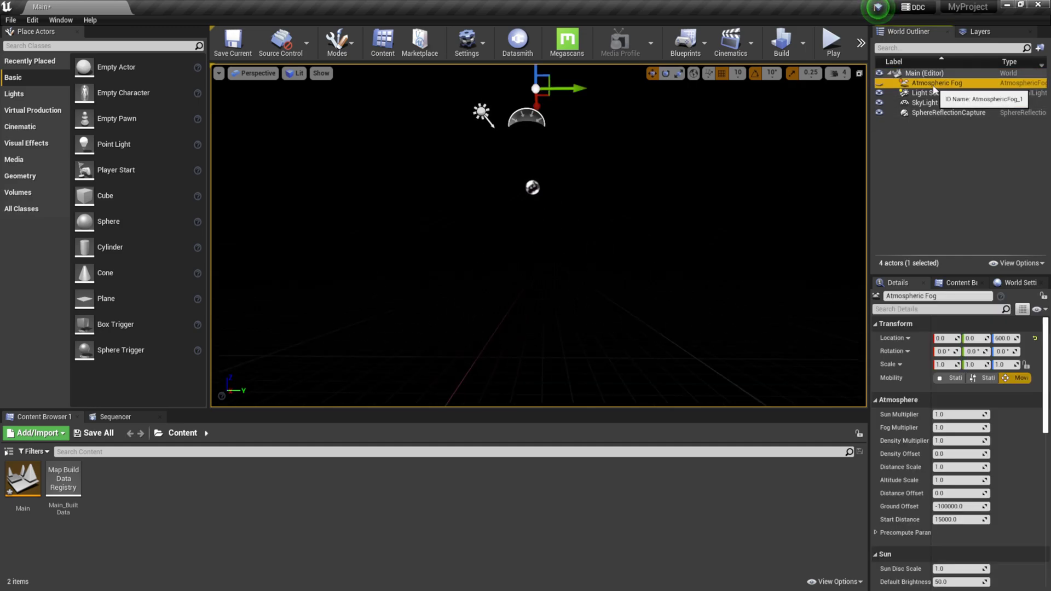
key("Delete")
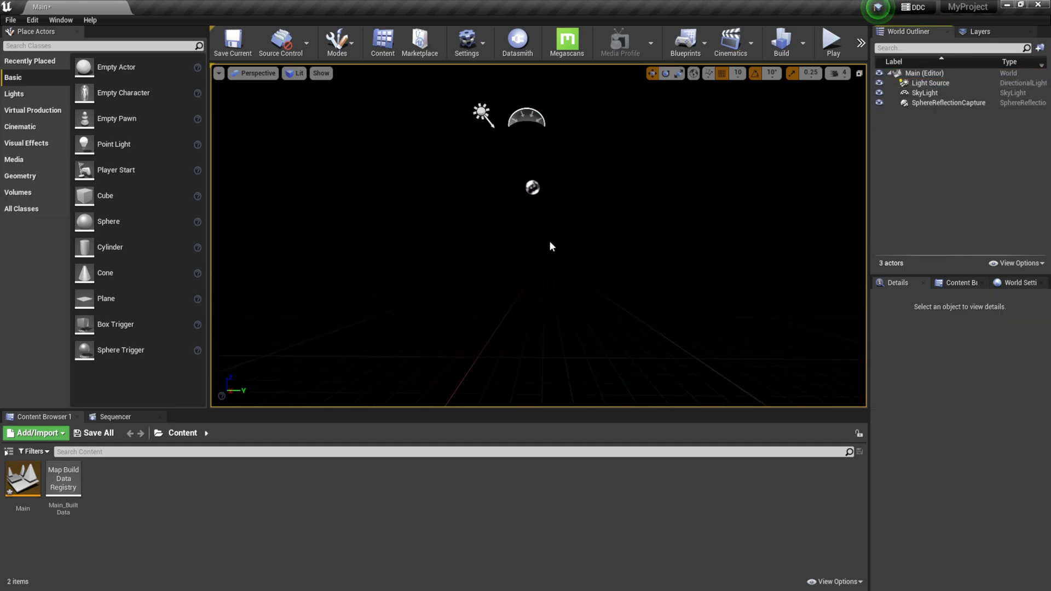
Import TextExample.c4d from the Desktop UE folder into Content with Datasmith, and view the scene through its imported Camera.
right_click_drag(570, 234, 567, 235)
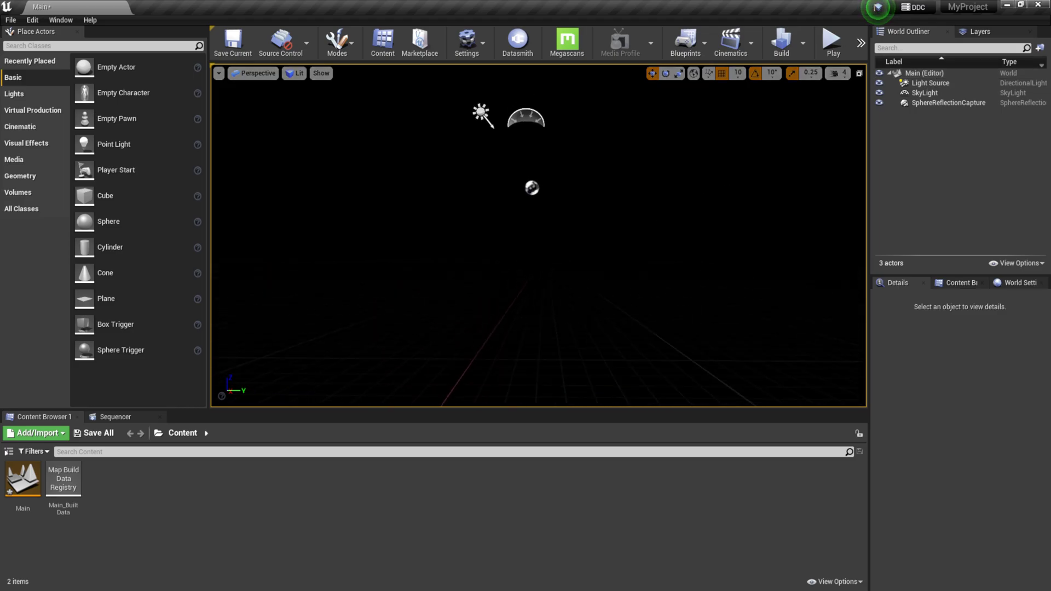
left_click(518, 42)
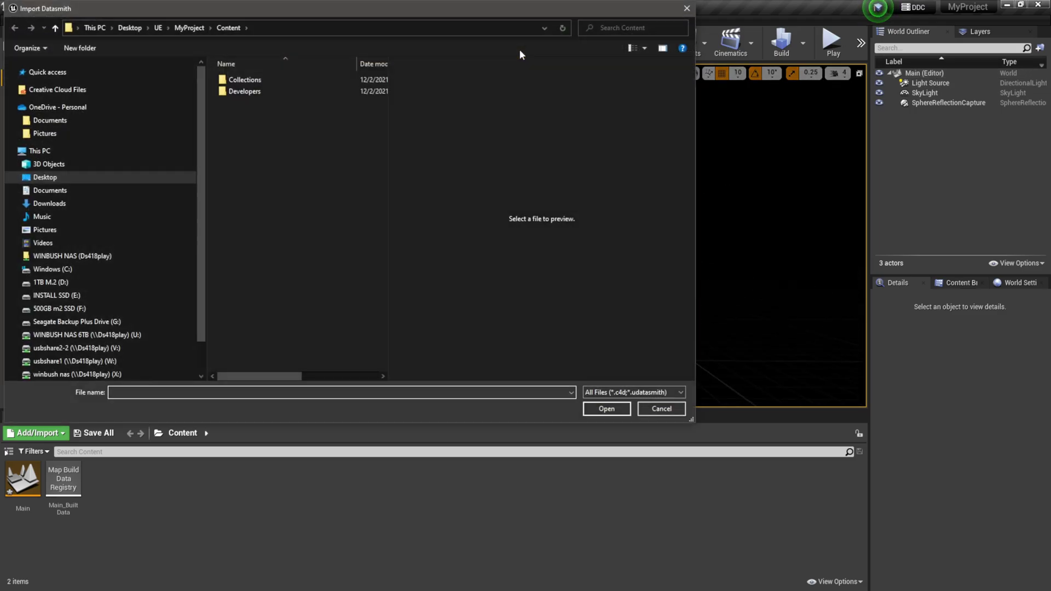
left_click(79, 181)
double_click(256, 92)
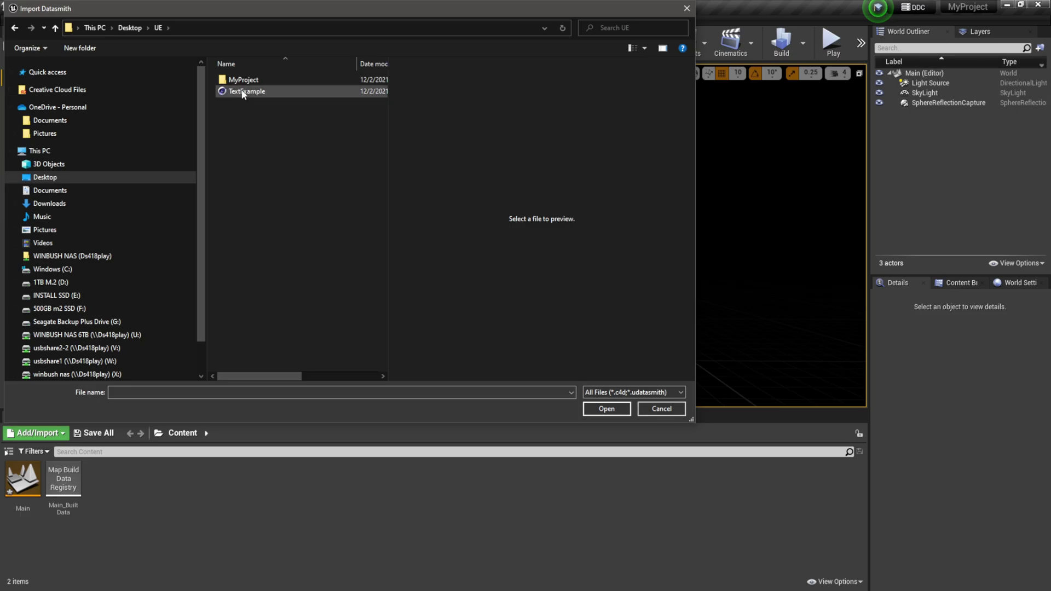
left_click(244, 92)
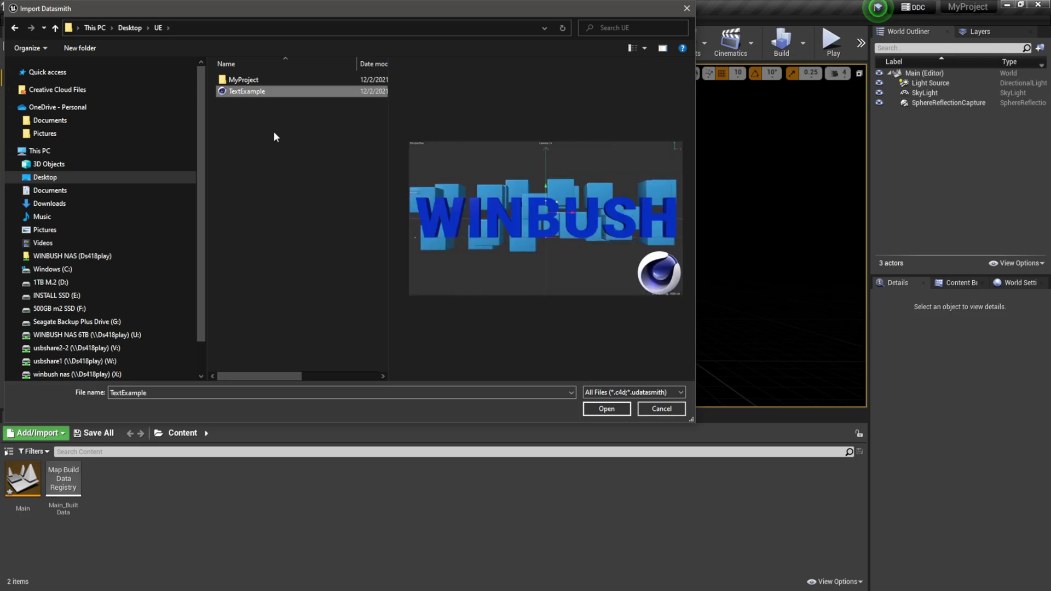
left_click(621, 413)
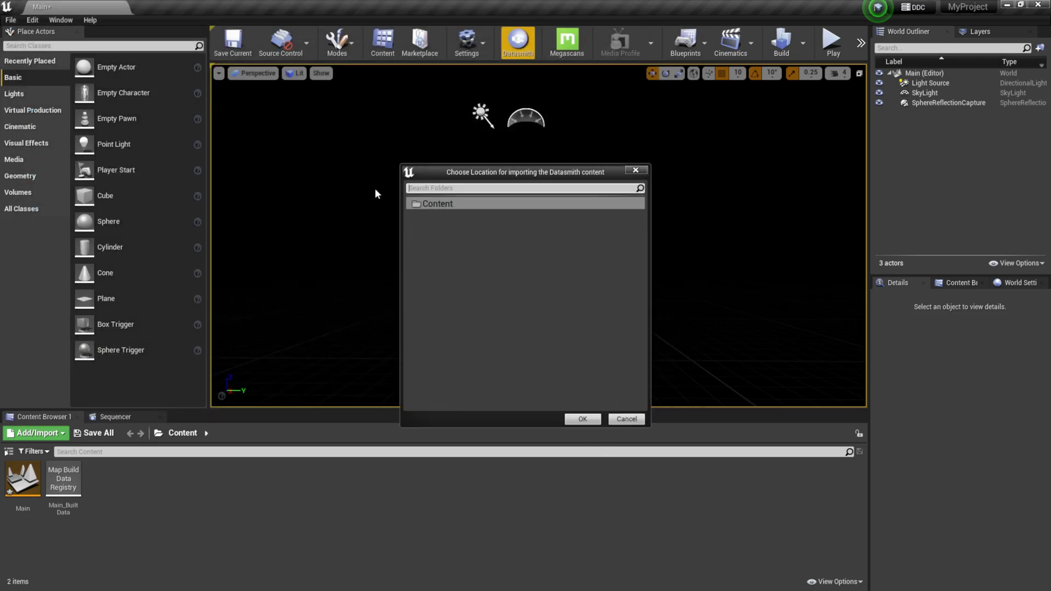
left_click(437, 203)
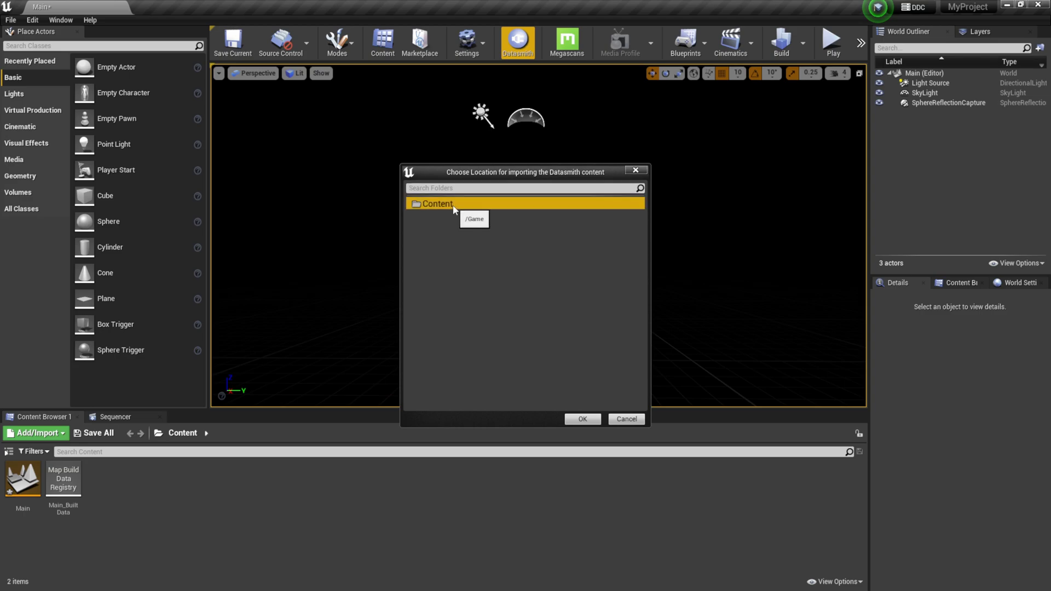
left_click(582, 419)
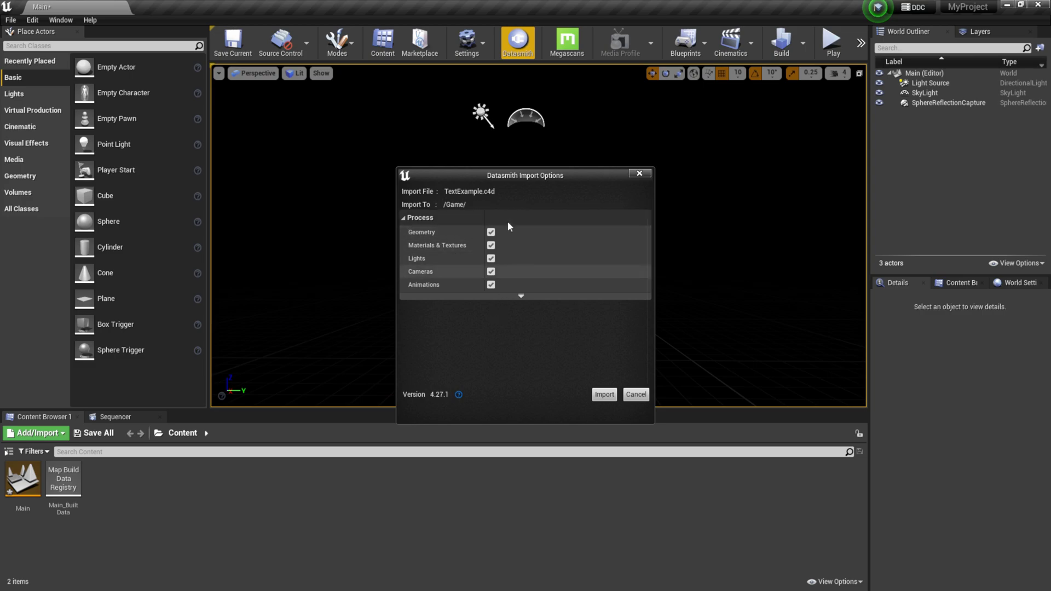
left_click(604, 395)
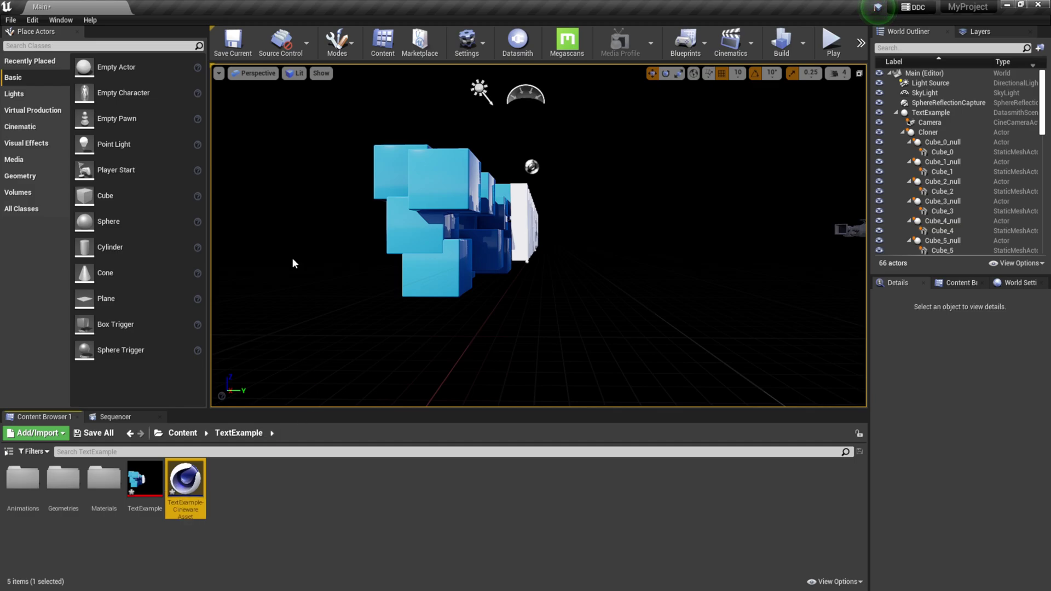
left_click(260, 74)
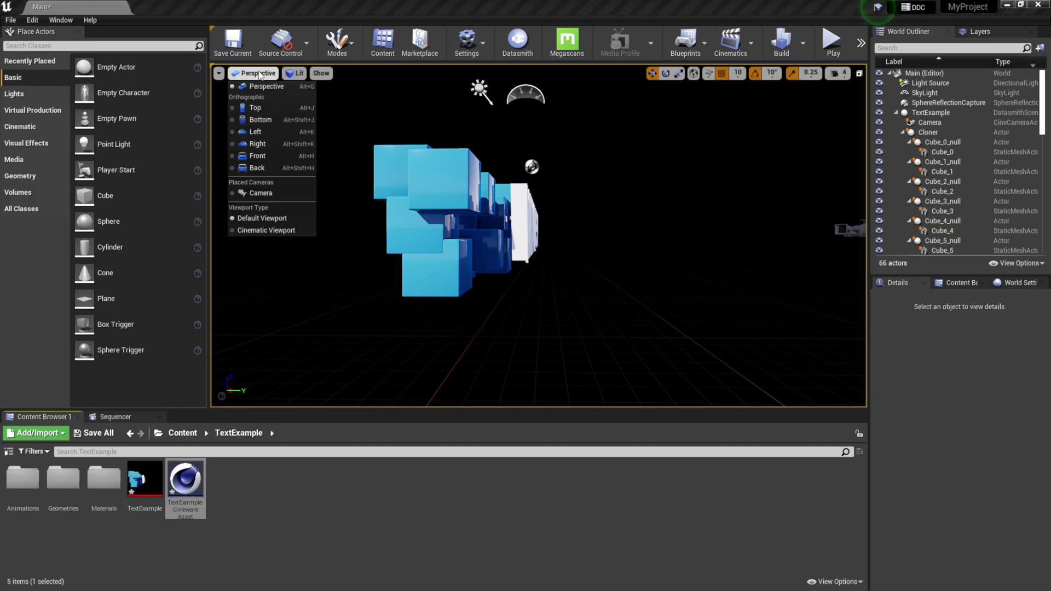
left_click(258, 193)
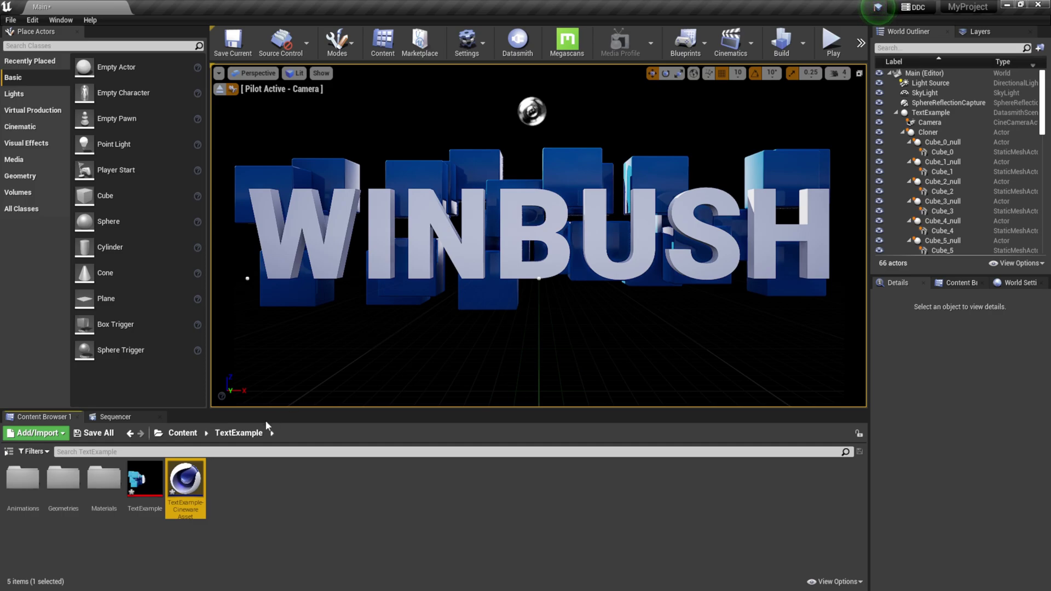
Open the TextExample Cineware asset and set its Text.Depth parameter to 75.
left_click(212, 478)
double_click(186, 487)
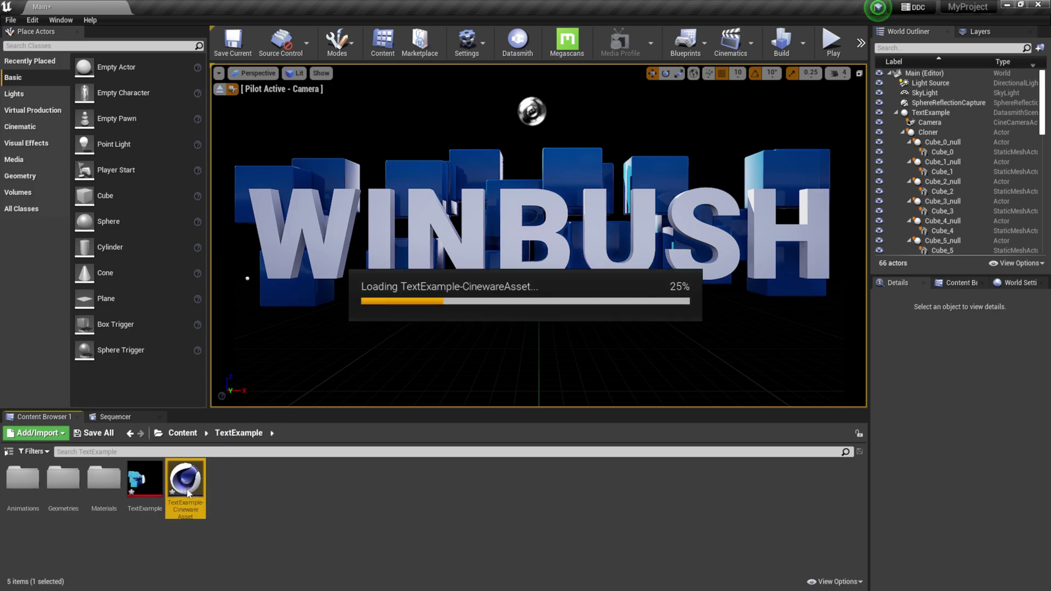
left_click_drag(599, 96, 590, 74)
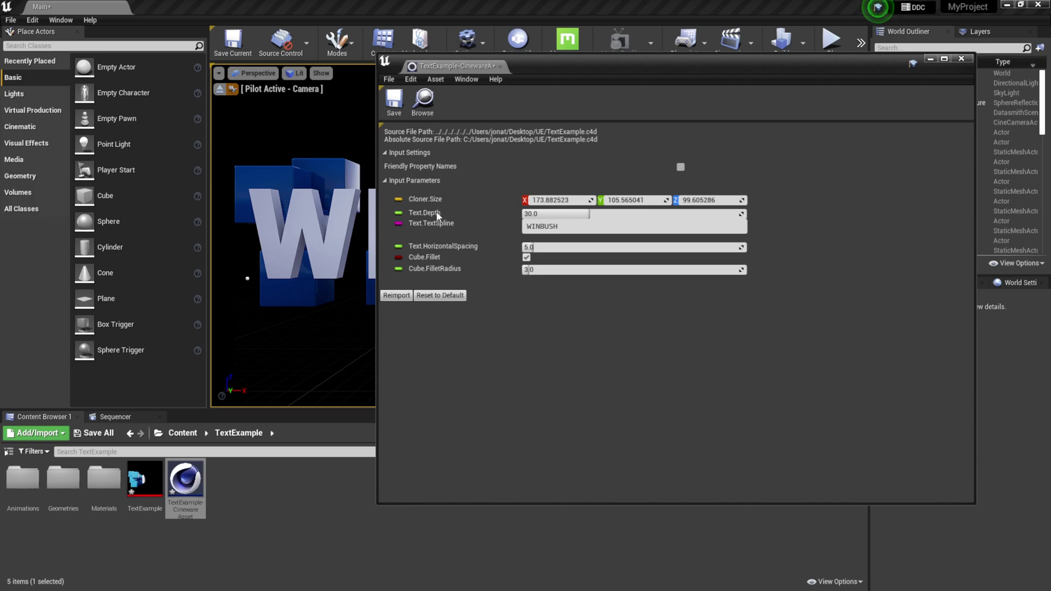
left_click(553, 214)
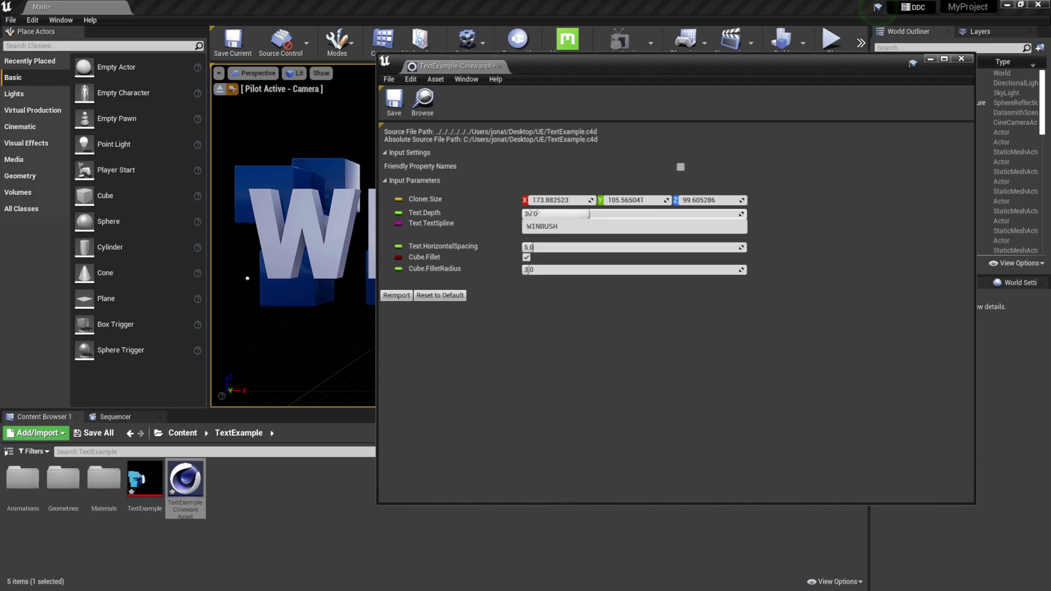
type("75")
left_click(570, 227)
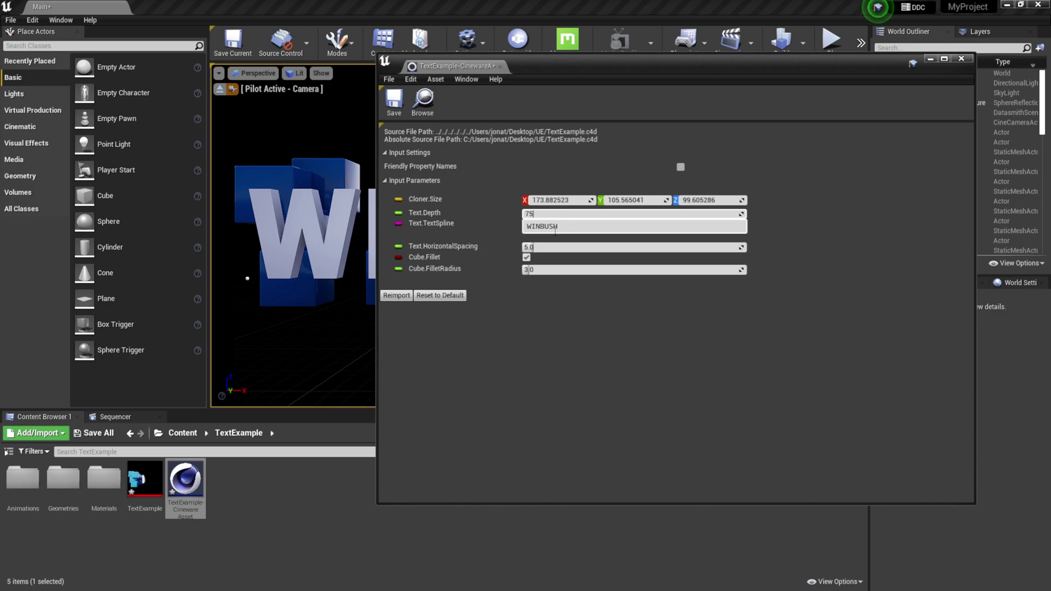
Replace the Text.TextSpline parameter's text with MAXON.
double_click(533, 224)
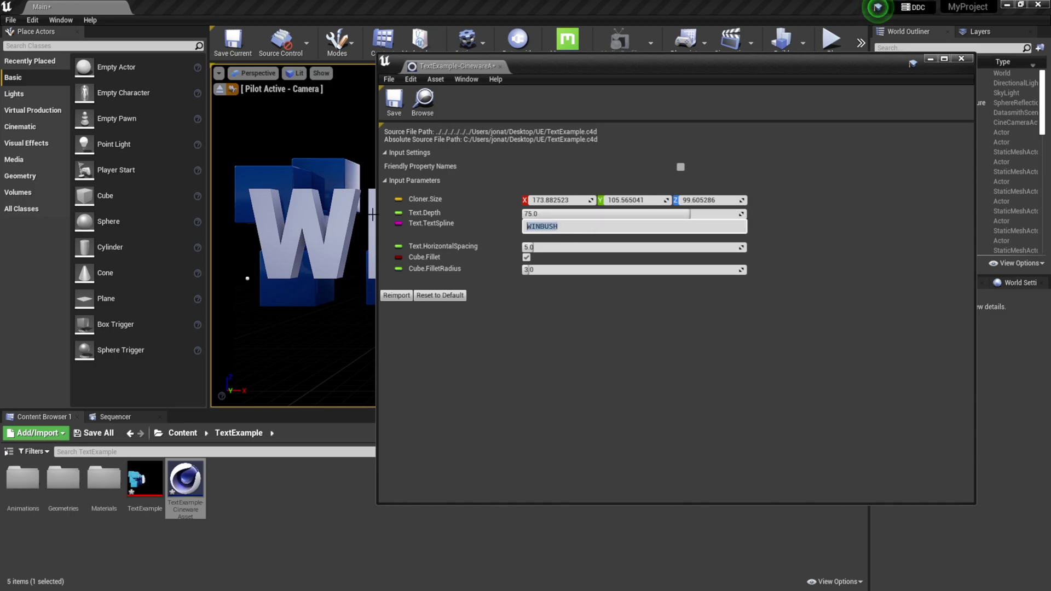
type("MAXON")
key("Return")
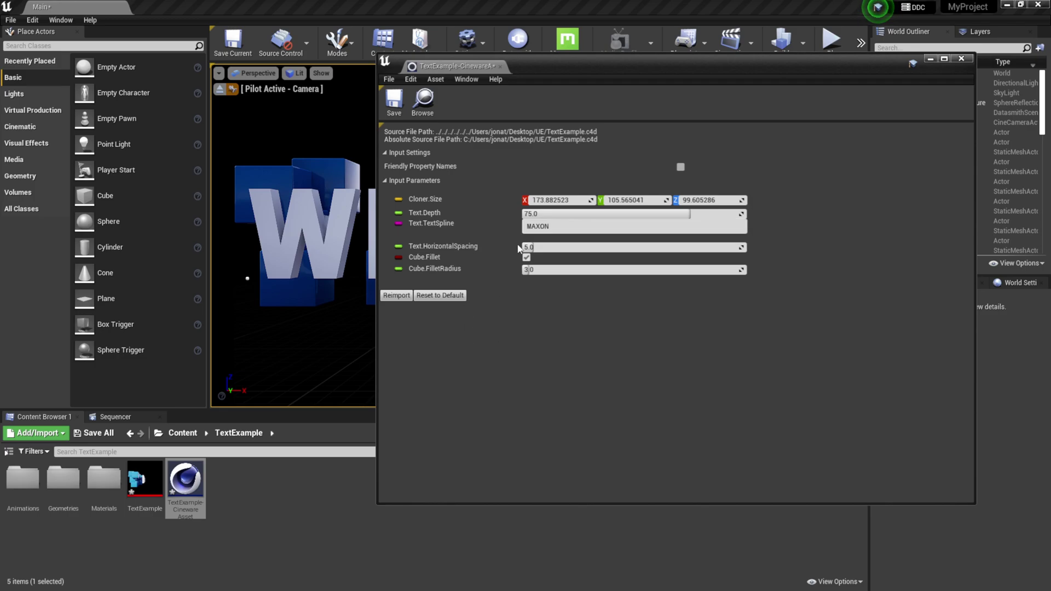
Set Text.HorizontalSpacing to 2 and Cube.FilletRadius to 5 in the Cineware asset's input parameters.
left_click(537, 248)
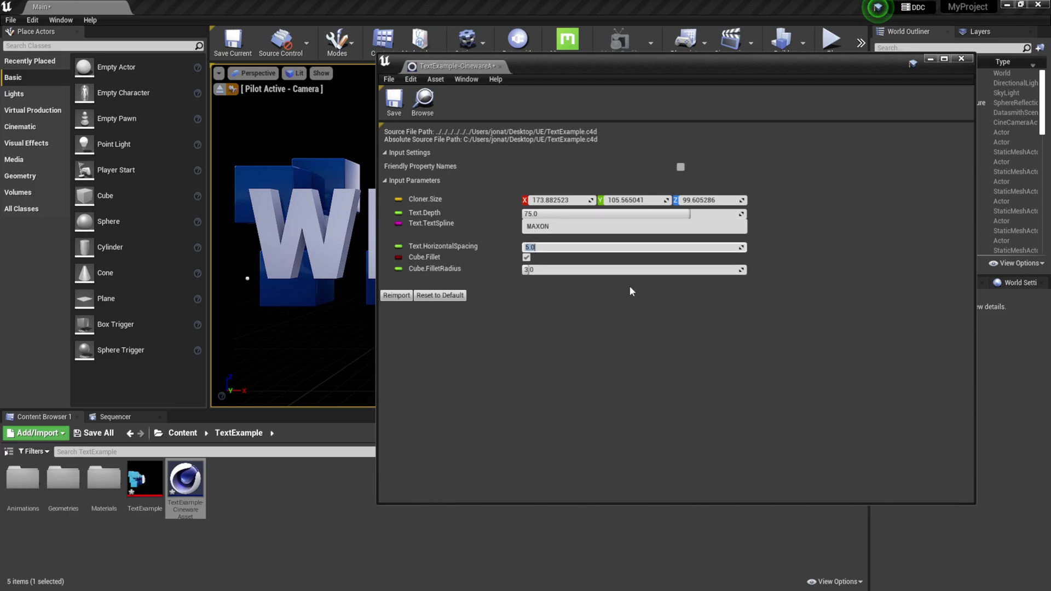
type("2")
key("Return")
left_click(546, 269)
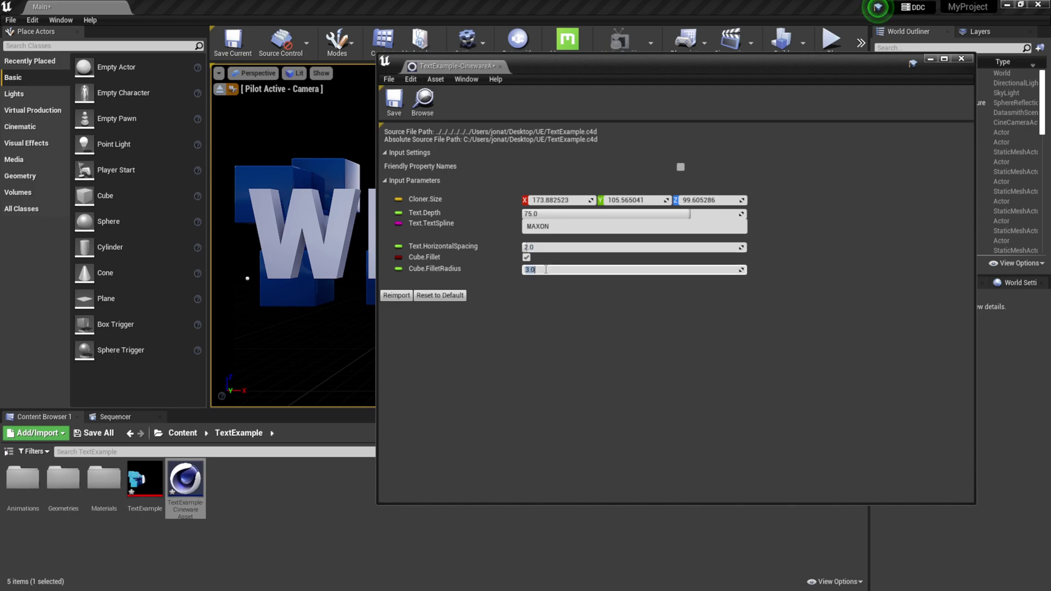
key("Return")
Shrink and move the Cineware asset window off the text, and reimport the asset with the current Datasmith import options.
left_click_drag(583, 64, 779, 59)
left_click_drag(572, 499, 746, 392)
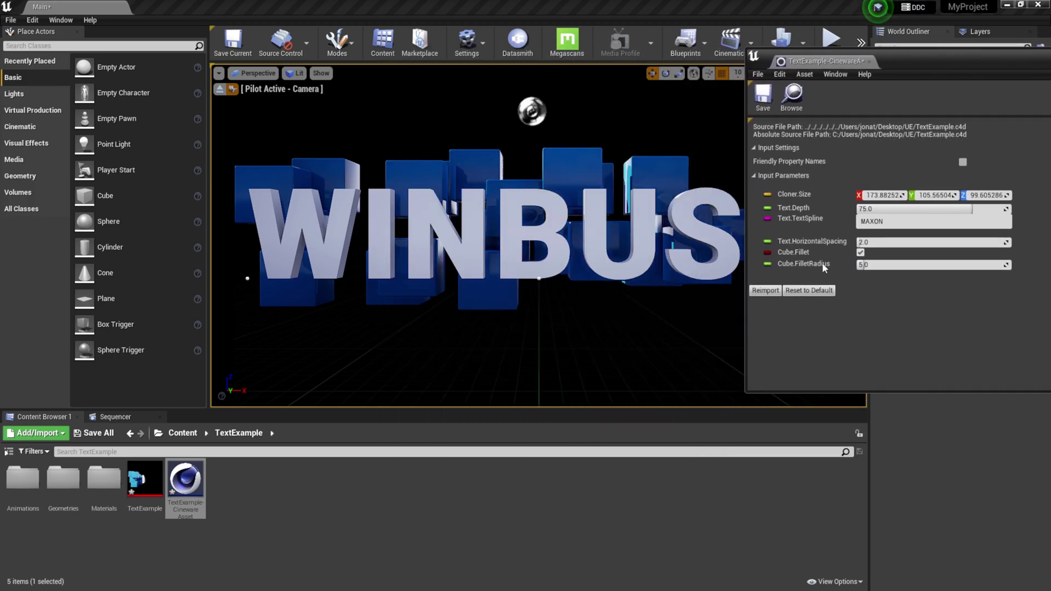
left_click_drag(917, 58, 835, 60)
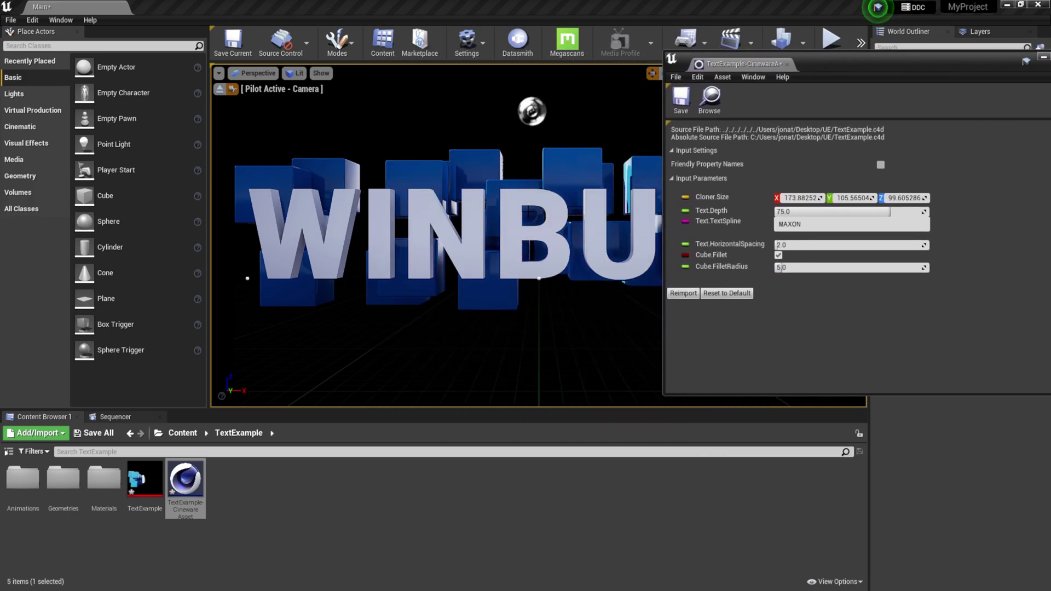
left_click(689, 294)
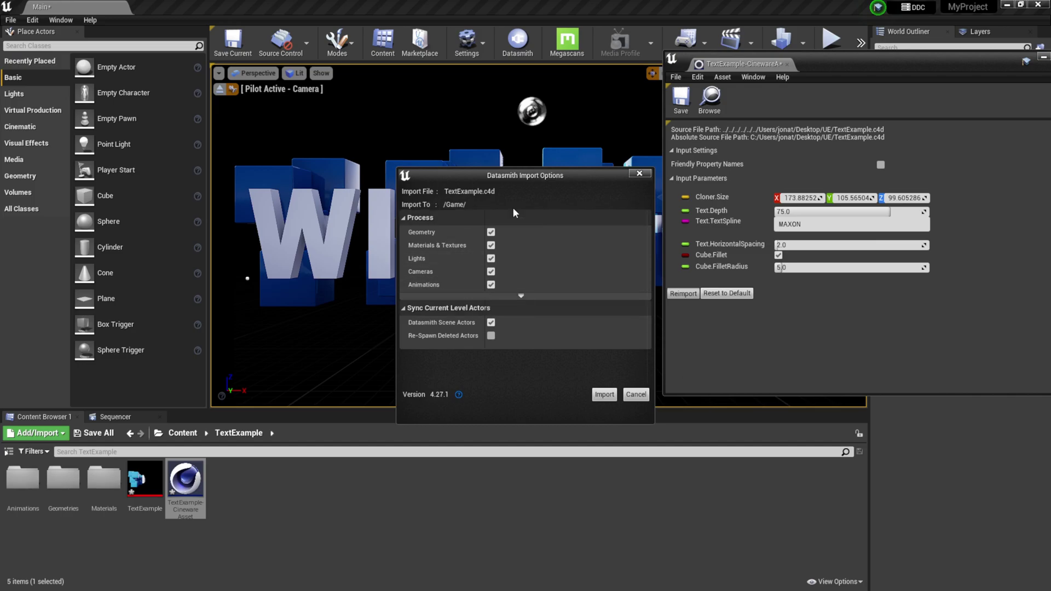
left_click(602, 390)
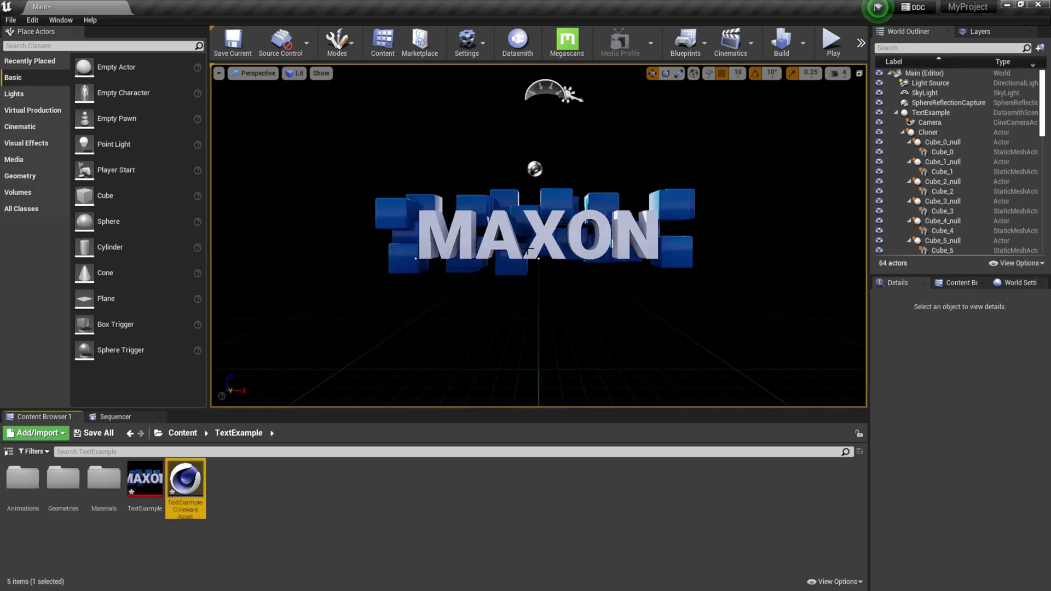
scroll(516, 247, "up", 5)
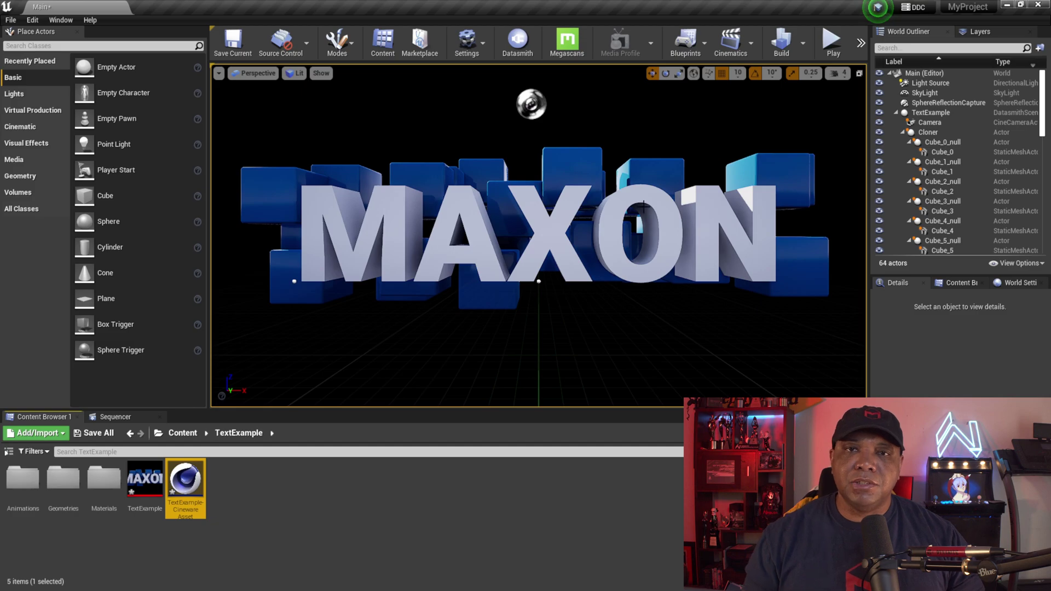
Reimport the TextExample Datasmith Scene asset from its C4D source file, keeping the current import options.
left_click(148, 502)
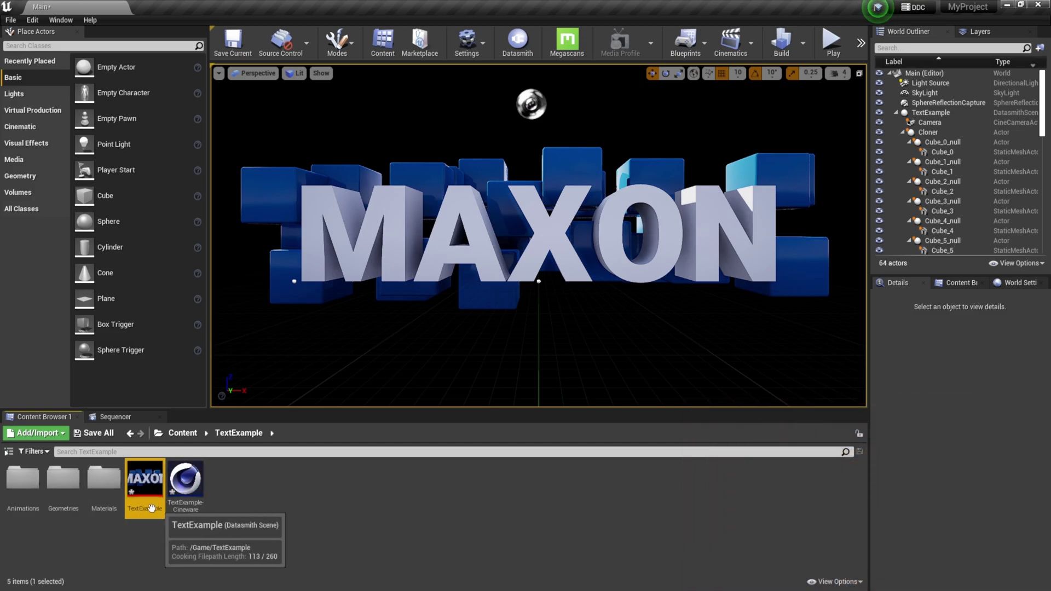
right_click(151, 507)
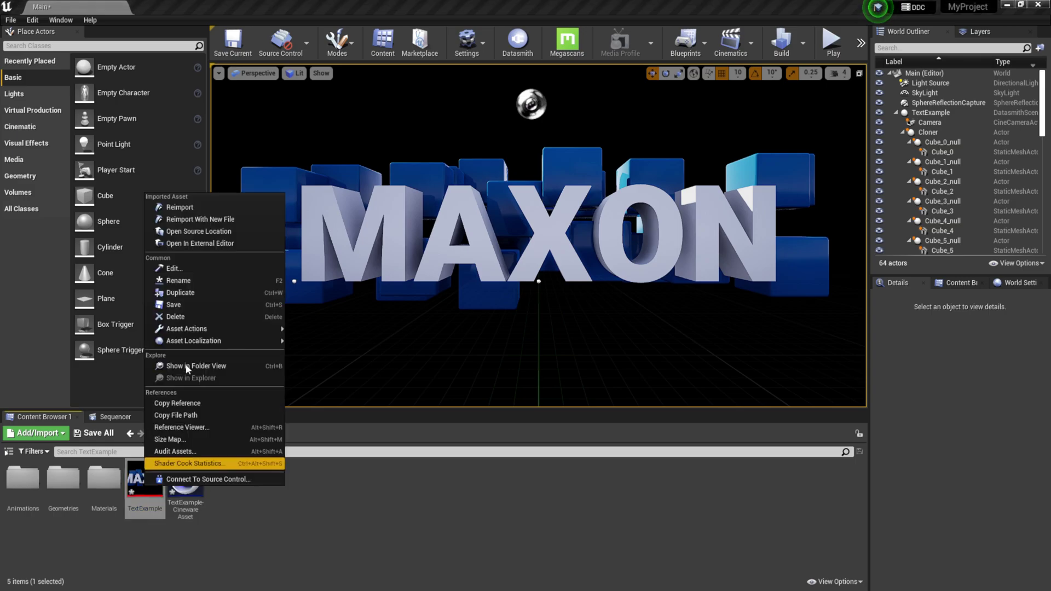
left_click(180, 207)
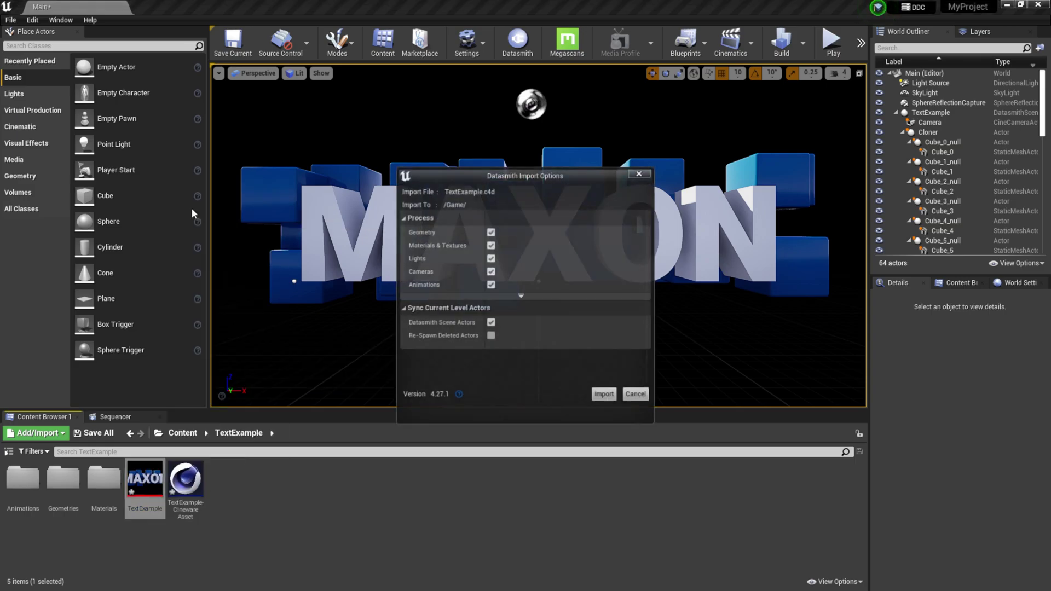
left_click(604, 396)
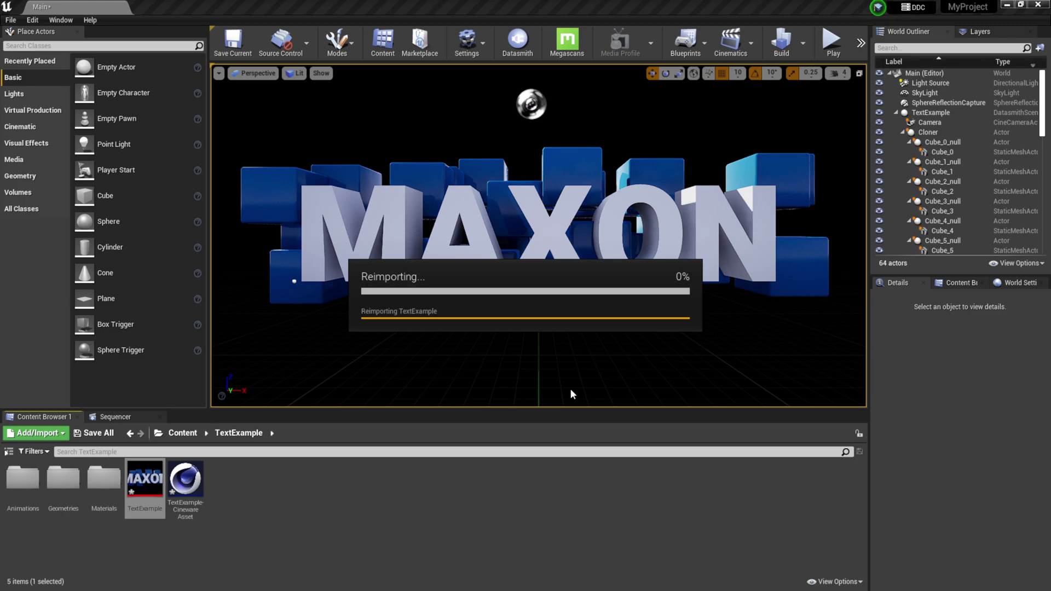